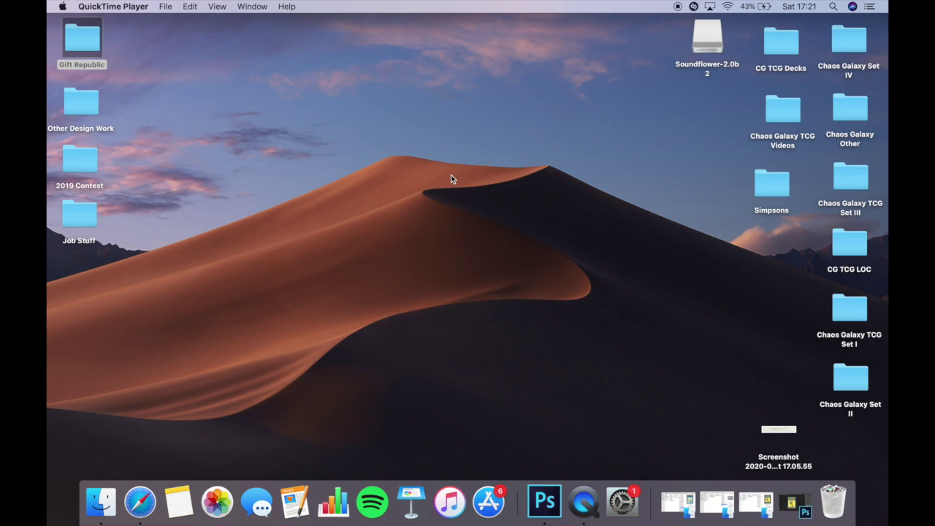
Review the card design in Photoshop and the Raw folder images in Finder.
{"action": "left_click", "coordinate": [793, 501]}
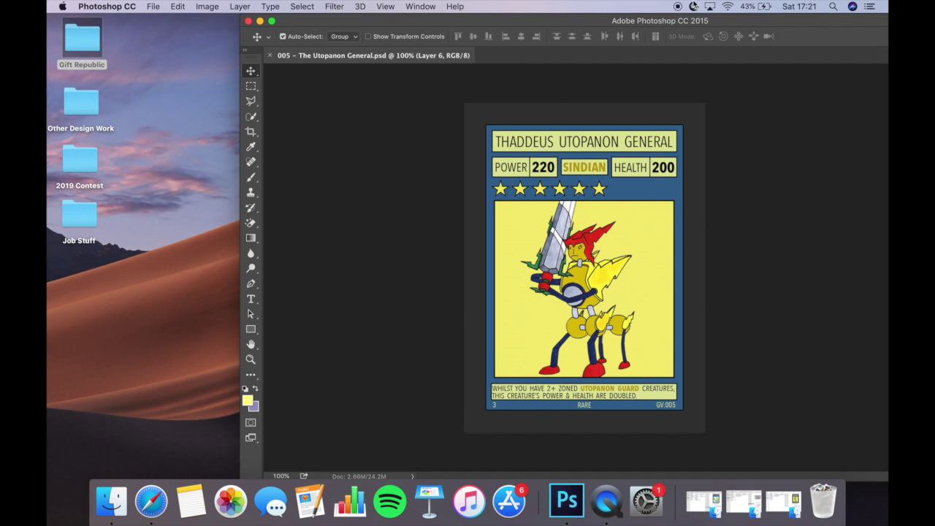
{"action": "double_click", "coordinate": [563, 21]}
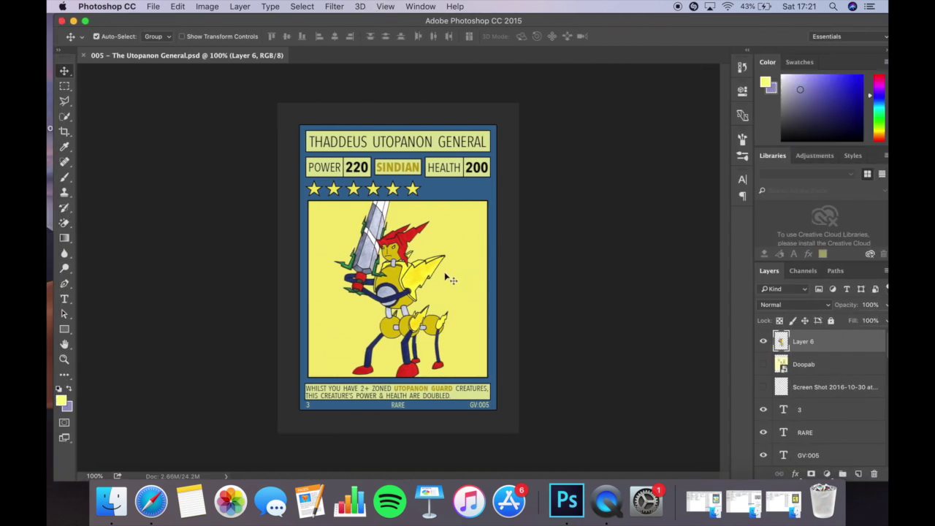
{"action": "scroll", "coordinate": [439, 285], "scroll_direction": "up", "scroll_amount": 2}
{"action": "scroll", "coordinate": [439, 285], "scroll_direction": "down", "scroll_amount": 3}
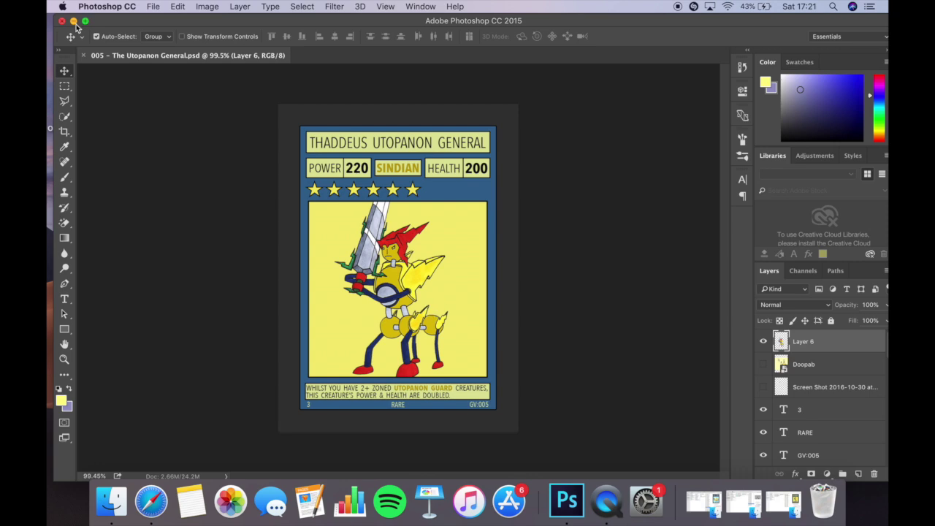
{"action": "left_click", "coordinate": [74, 22]}
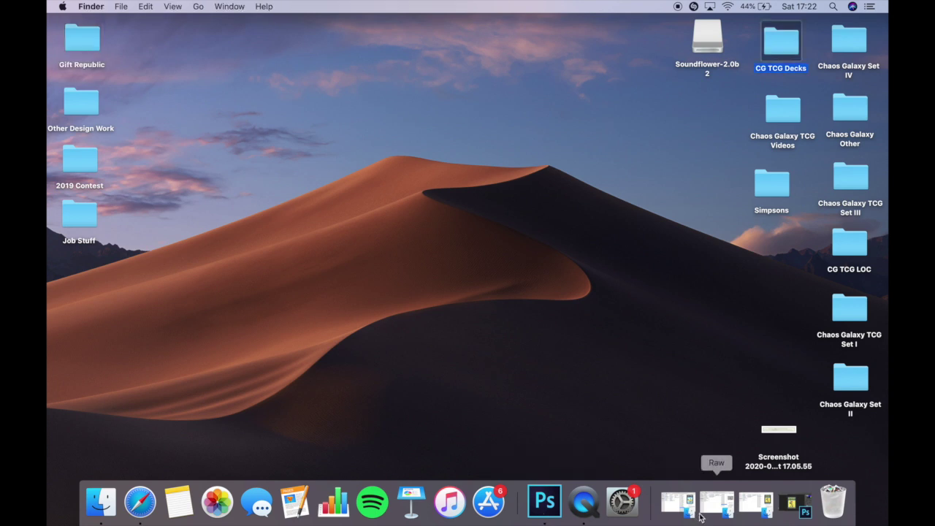
{"action": "left_click", "coordinate": [716, 503]}
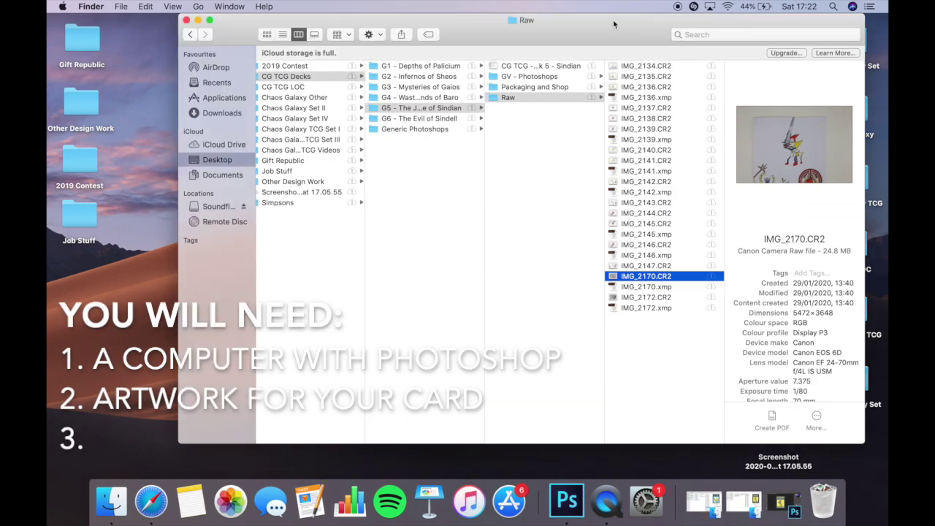
{"action": "left_click", "coordinate": [209, 20]}
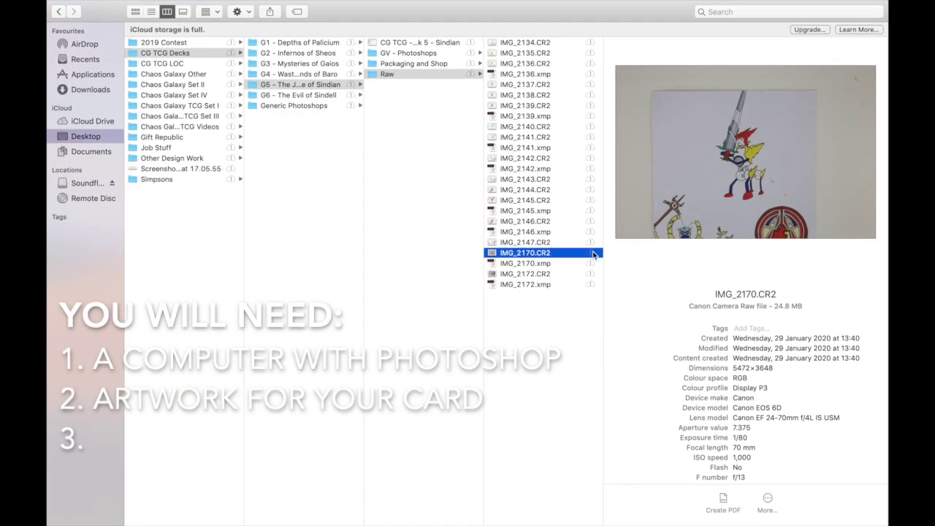
{"action": "left_click_drag", "start_coordinate": [598, 290], "coordinate": [574, 290]}
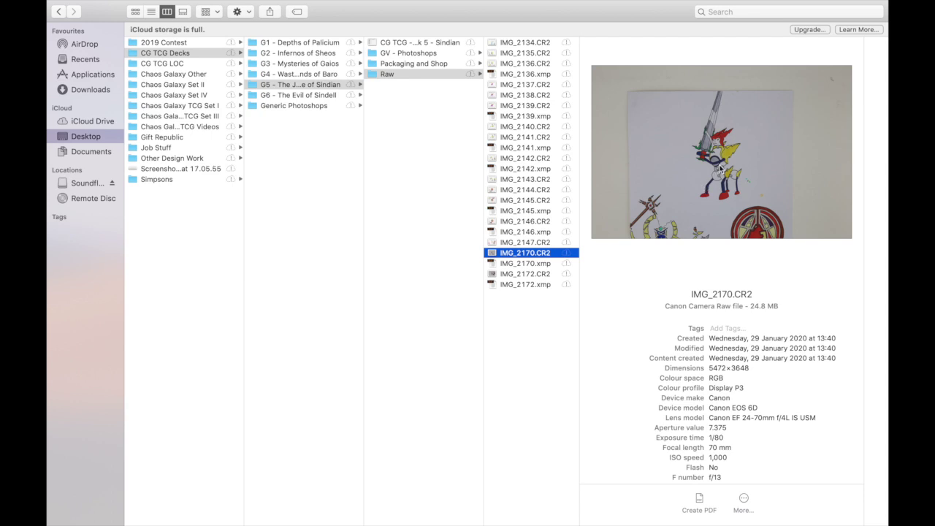
{"action": "left_click", "coordinate": [56, 19]}
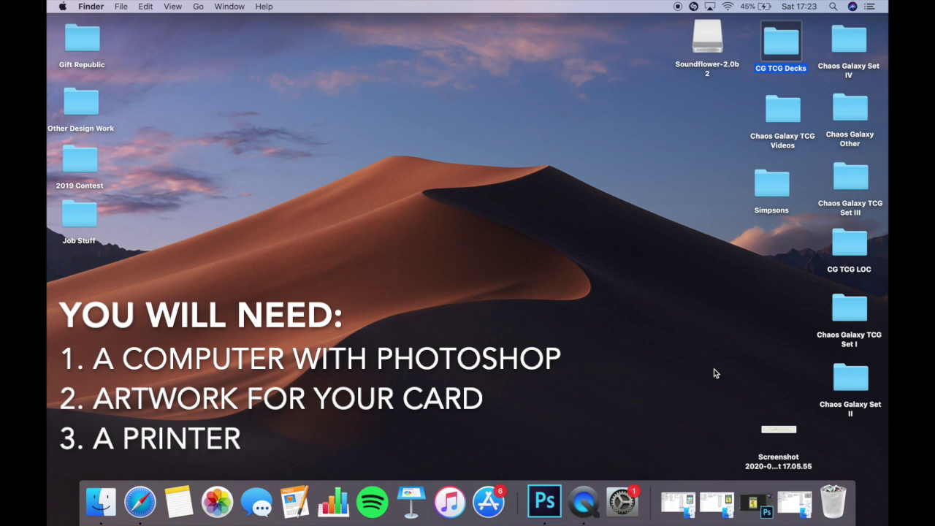
Start a new Custom document named 'Trading card example'.
{"action": "left_click", "coordinate": [553, 499]}
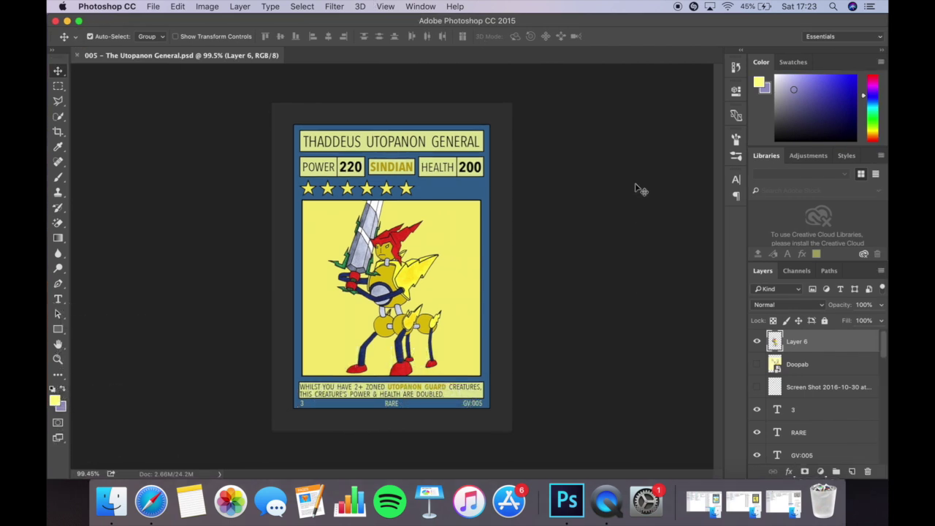
{"action": "left_click", "coordinate": [156, 6]}
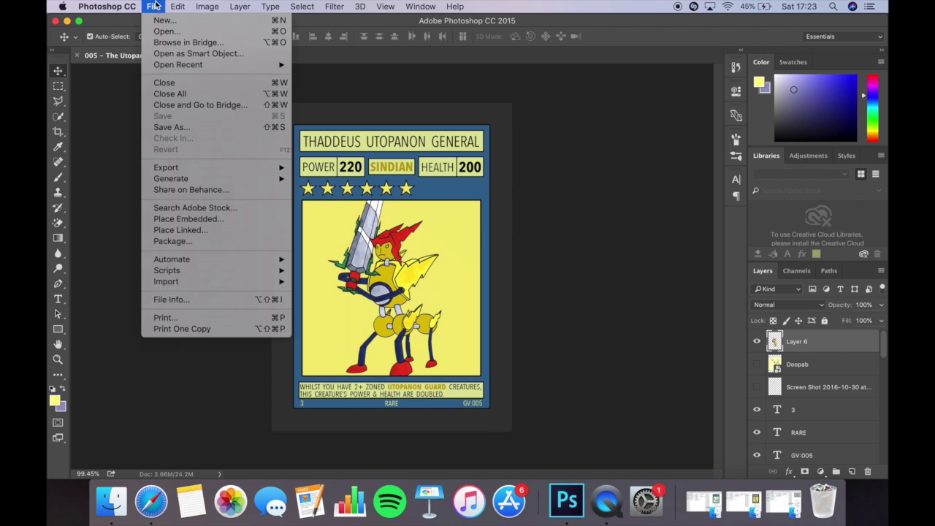
{"action": "left_click", "coordinate": [163, 19]}
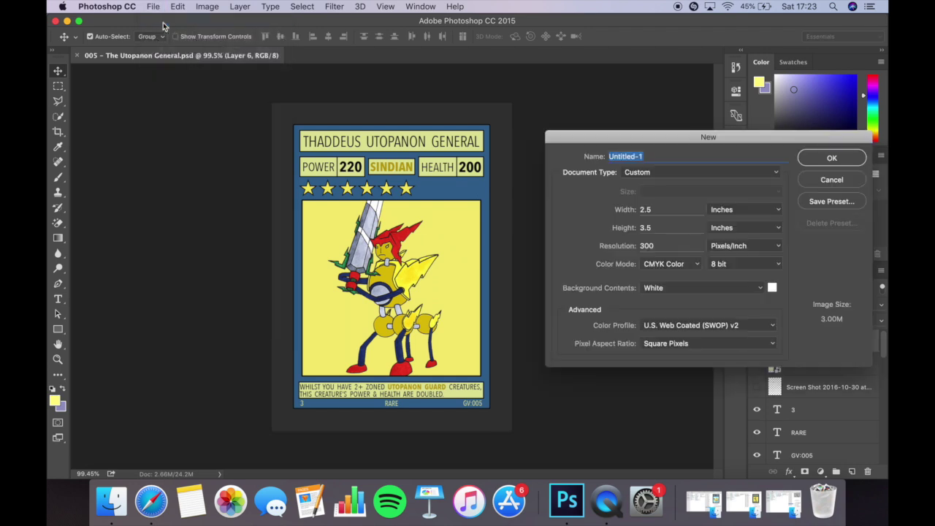
{"action": "left_click_drag", "start_coordinate": [691, 138], "coordinate": [504, 128]}
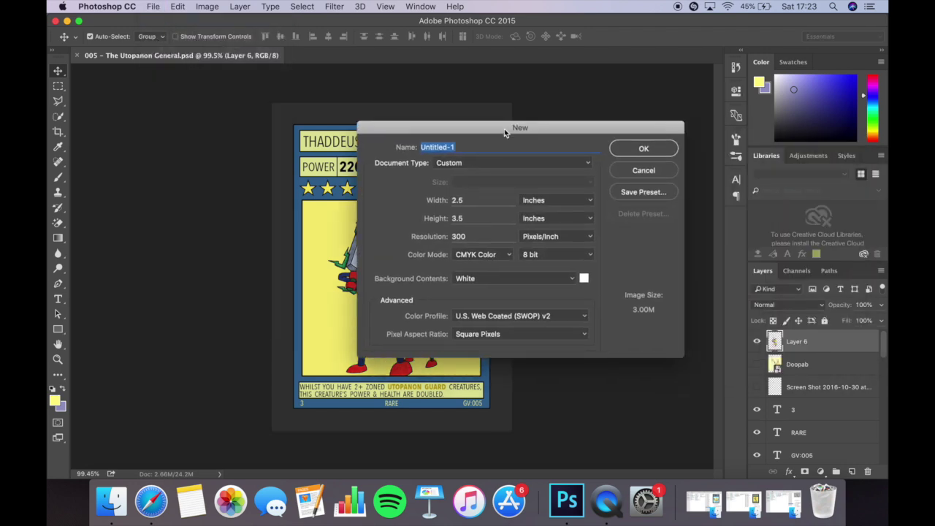
{"action": "type", "text": "Trading card "}
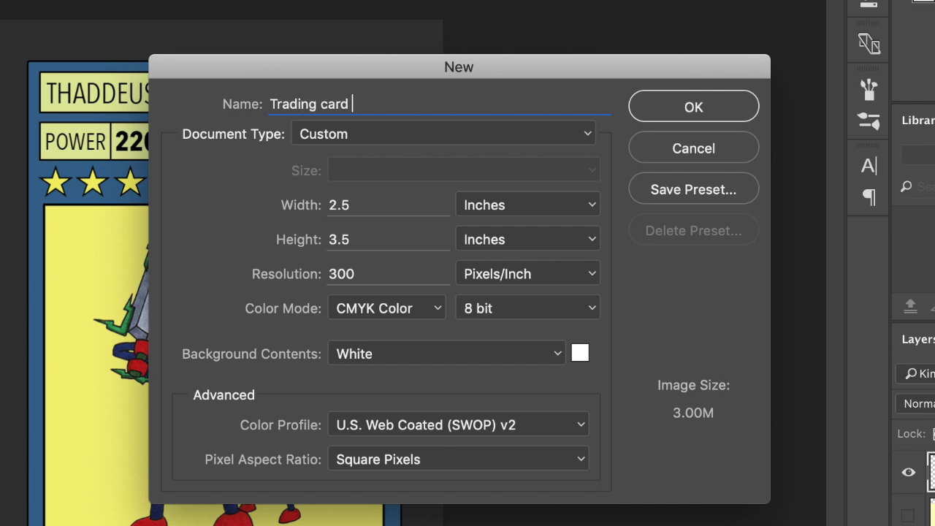
{"action": "type", "text": "example"}
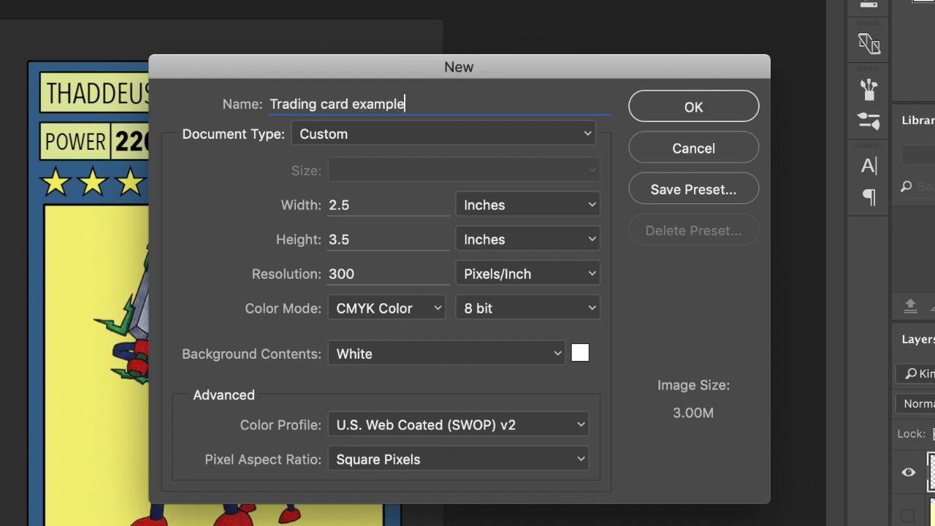
{"action": "left_click", "coordinate": [314, 135]}
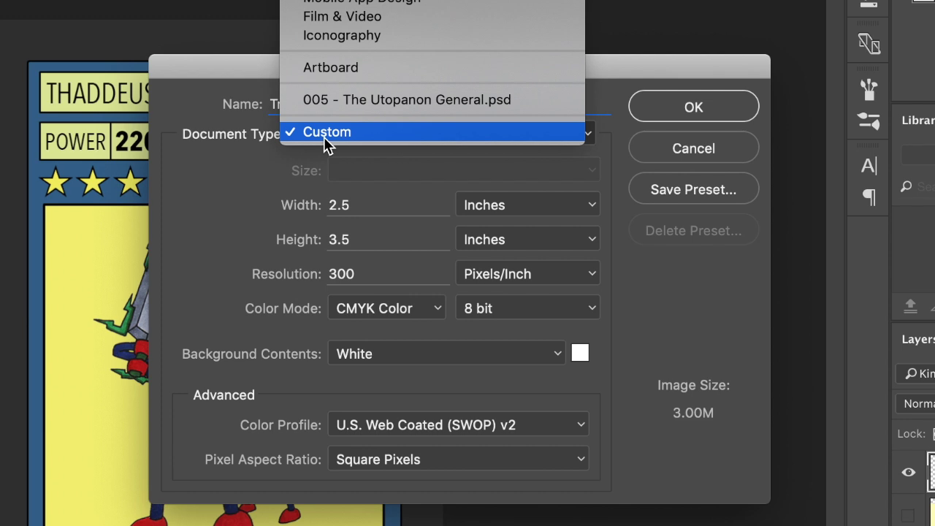
{"action": "left_click", "coordinate": [231, 197]}
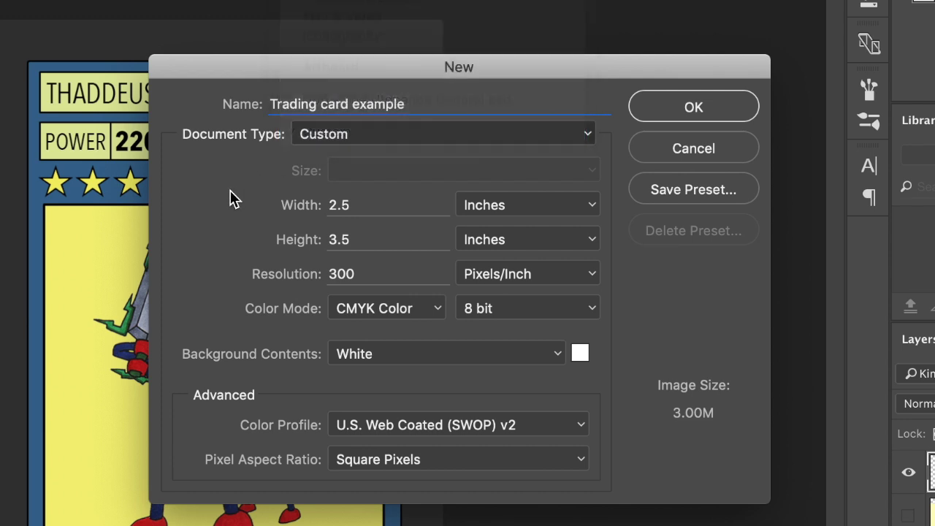
Set the document size to 2.5 × 3.5 inches.
{"action": "left_click_drag", "start_coordinate": [387, 240], "coordinate": [211, 234]}
{"action": "left_click_drag", "start_coordinate": [396, 203], "coordinate": [198, 204]}
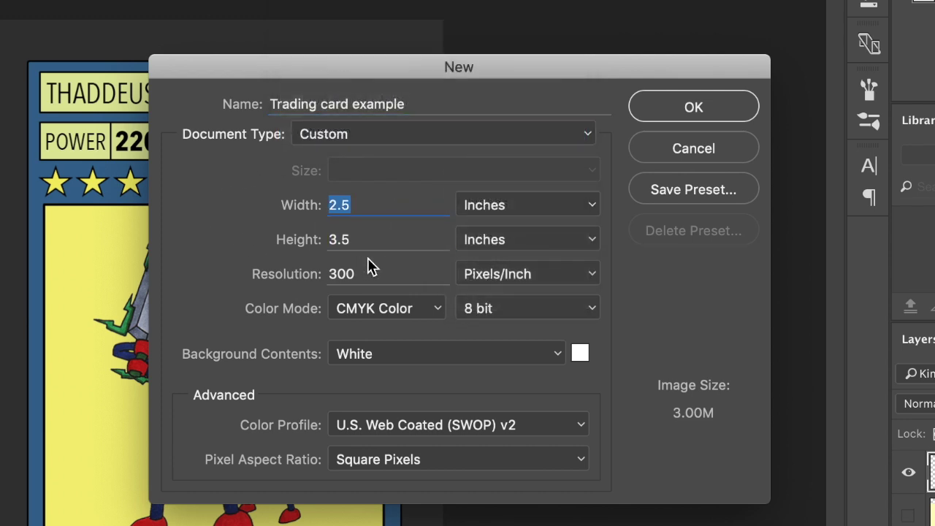
{"action": "left_click_drag", "start_coordinate": [373, 240], "coordinate": [235, 223]}
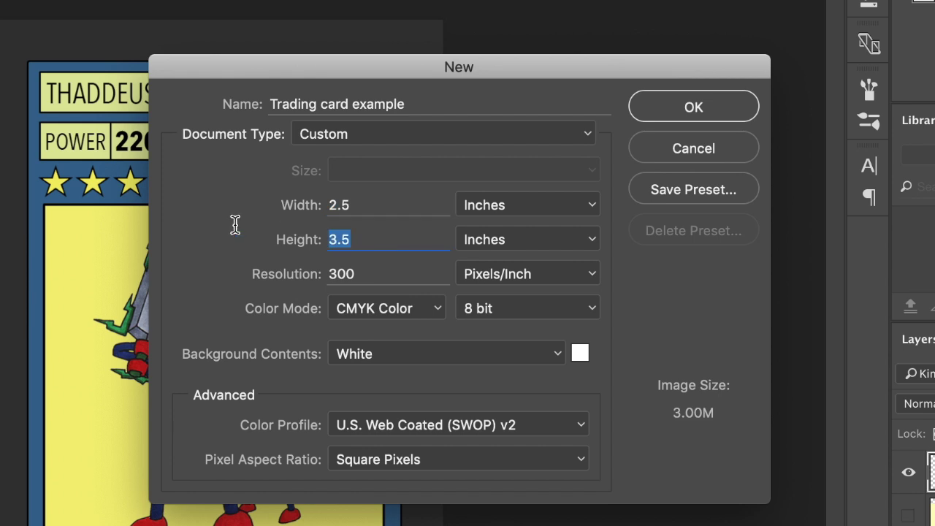
{"action": "left_click", "coordinate": [582, 207]}
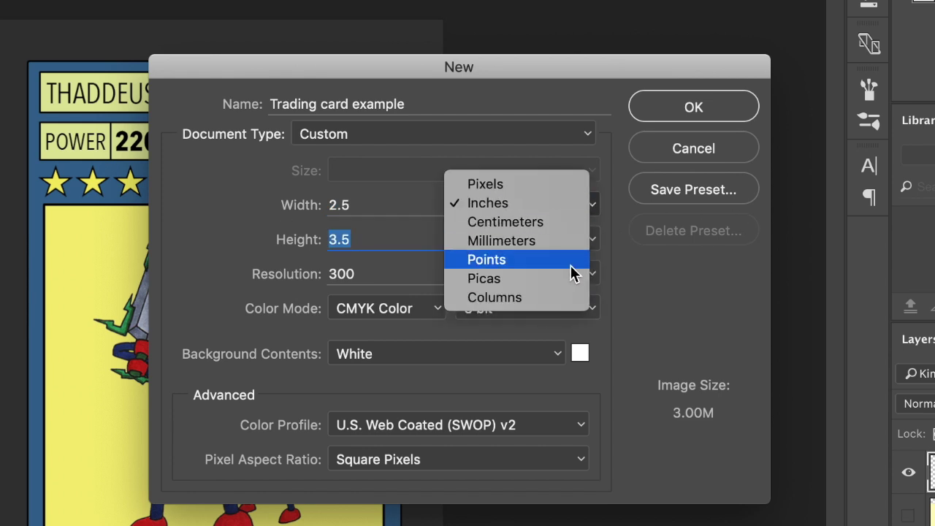
{"action": "left_click", "coordinate": [641, 304]}
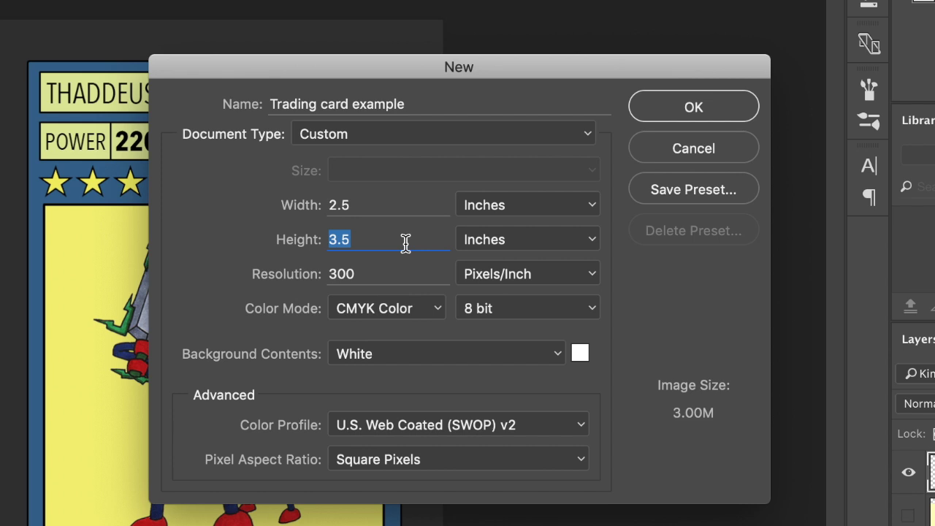
{"action": "double_click", "coordinate": [407, 207]}
{"action": "double_click", "coordinate": [391, 240]}
Use 300 Pixels/Inch resolution and CMYK Color, then create the document.
{"action": "double_click", "coordinate": [411, 275]}
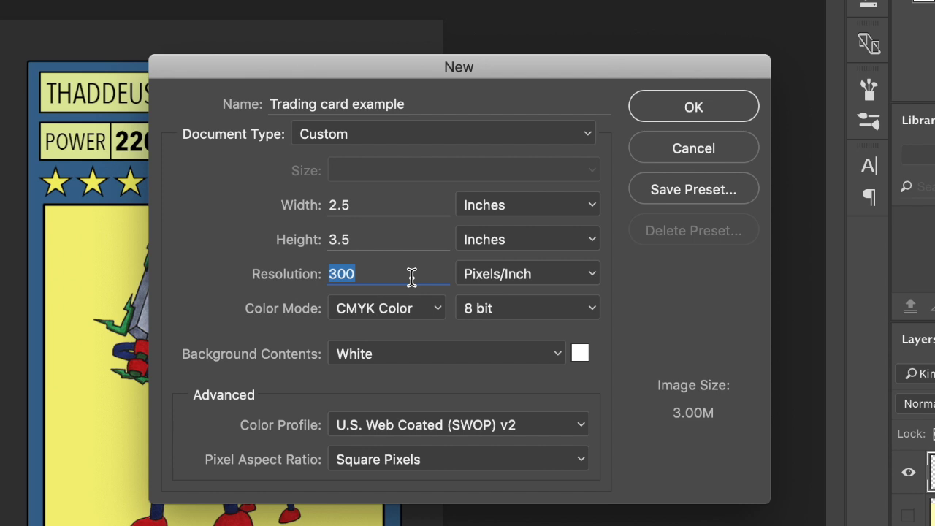
{"action": "left_click", "coordinate": [588, 281]}
{"action": "left_click", "coordinate": [628, 281]}
{"action": "left_click", "coordinate": [425, 312]}
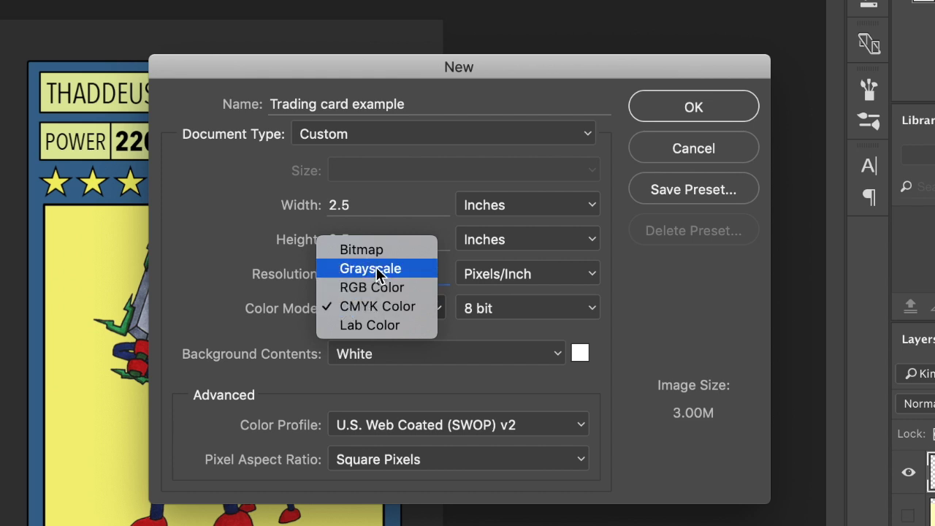
{"action": "left_click", "coordinate": [657, 317]}
{"action": "left_click", "coordinate": [693, 109]}
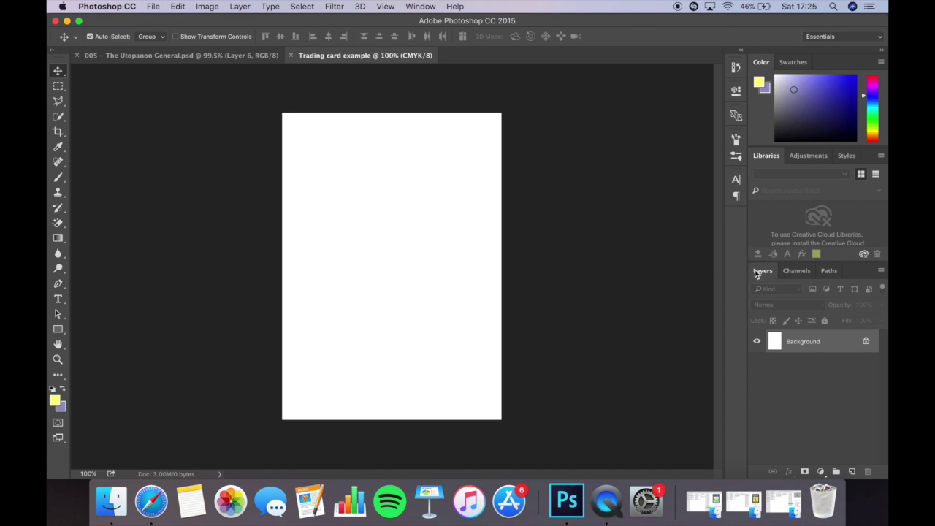
Add a new empty Layer 1.
{"action": "left_click", "coordinate": [421, 7]}
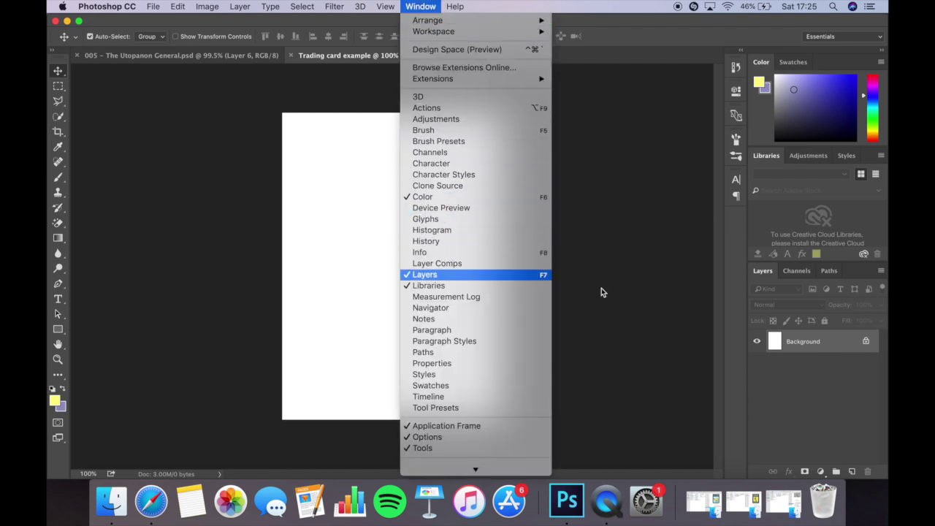
{"action": "left_click", "coordinate": [708, 325]}
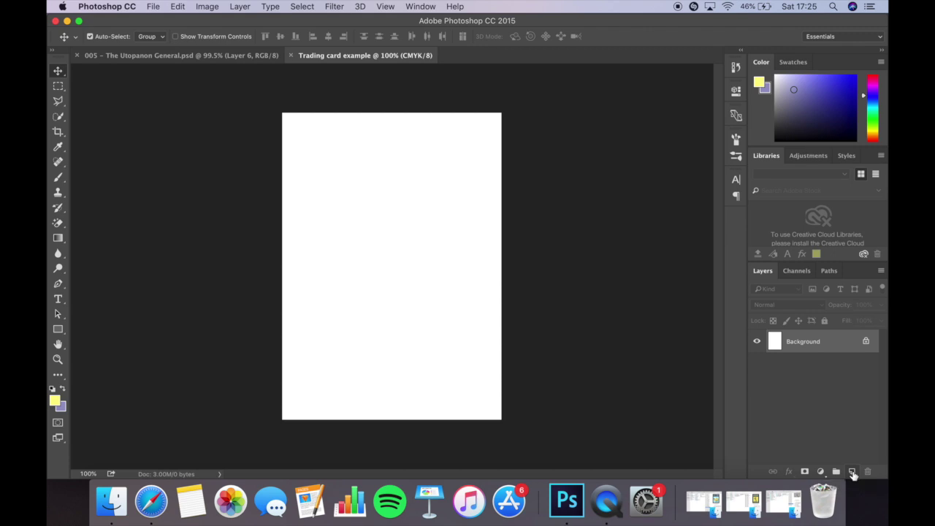
{"action": "left_click", "coordinate": [853, 473]}
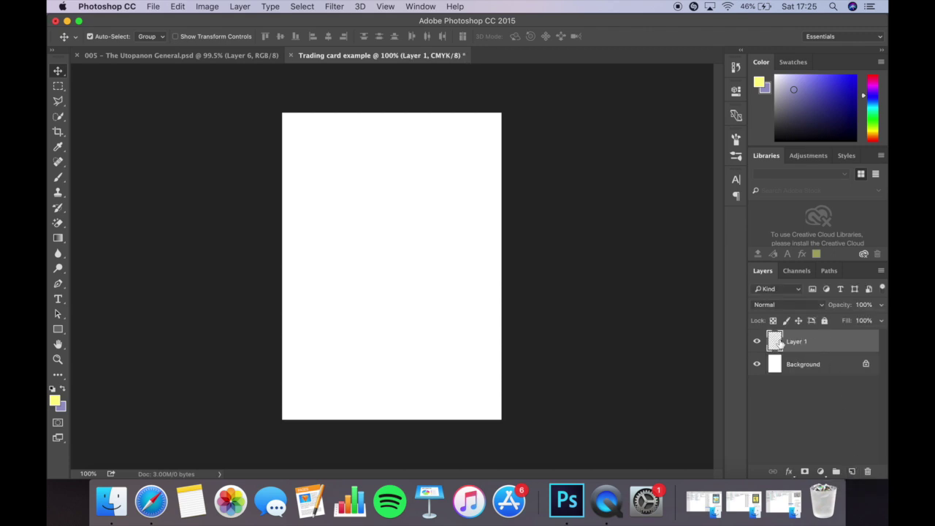
Try yellow brush strokes on the canvas and undo them.
{"action": "left_click", "coordinate": [59, 176]}
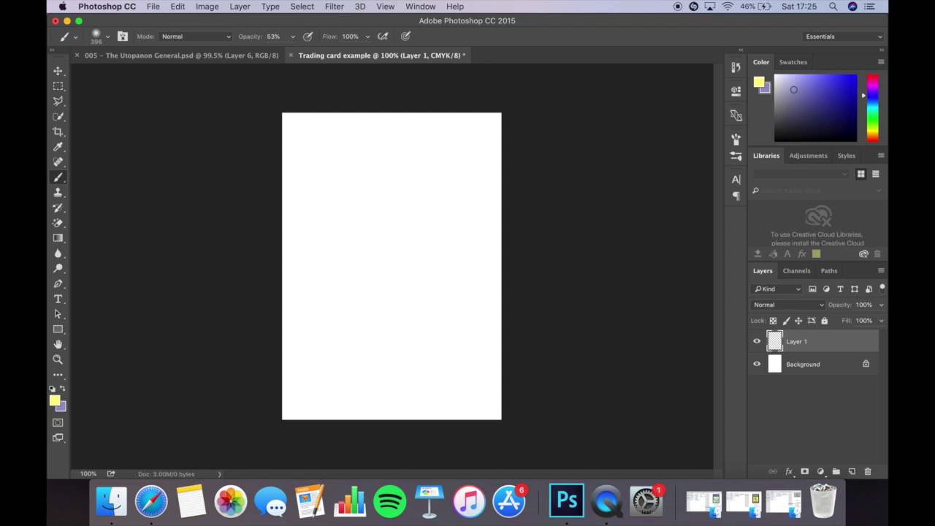
{"action": "key", "text": "v"}
{"action": "left_click", "coordinate": [59, 180]}
{"action": "mouse_move", "coordinate": [378, 246]}
{"action": "left_mouse_down"}
{"action": "mouse_move", "coordinate": [538, 365]}
{"action": "mouse_move", "coordinate": [294, 154]}
{"action": "mouse_move", "coordinate": [289, 359]}
{"action": "mouse_move", "coordinate": [501, 265]}
{"action": "left_mouse_up"}
{"action": "key", "text": "super+z"}
{"action": "left_click", "coordinate": [847, 365]}
{"action": "mouse_move", "coordinate": [431, 288]}
{"action": "left_mouse_down"}
{"action": "mouse_move", "coordinate": [355, 317]}
{"action": "mouse_move", "coordinate": [469, 215]}
{"action": "left_mouse_up"}
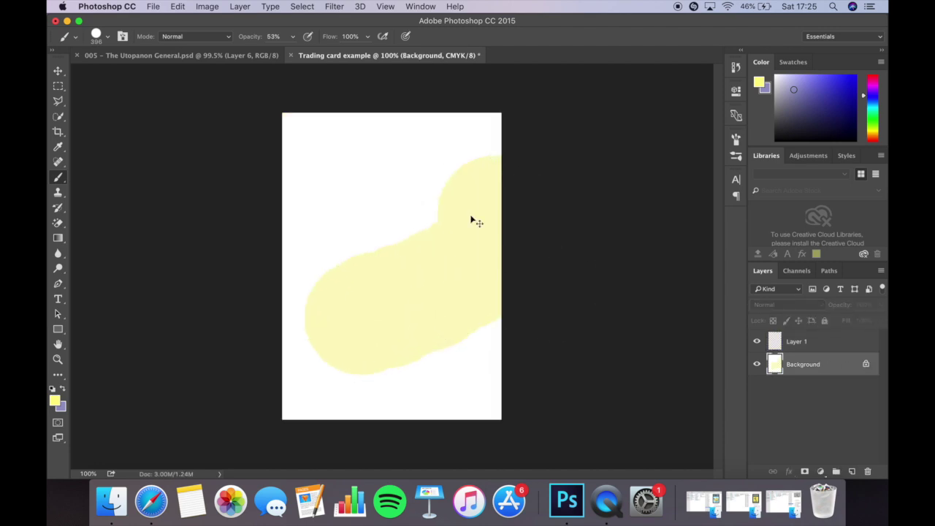
{"action": "key", "text": "super+z"}
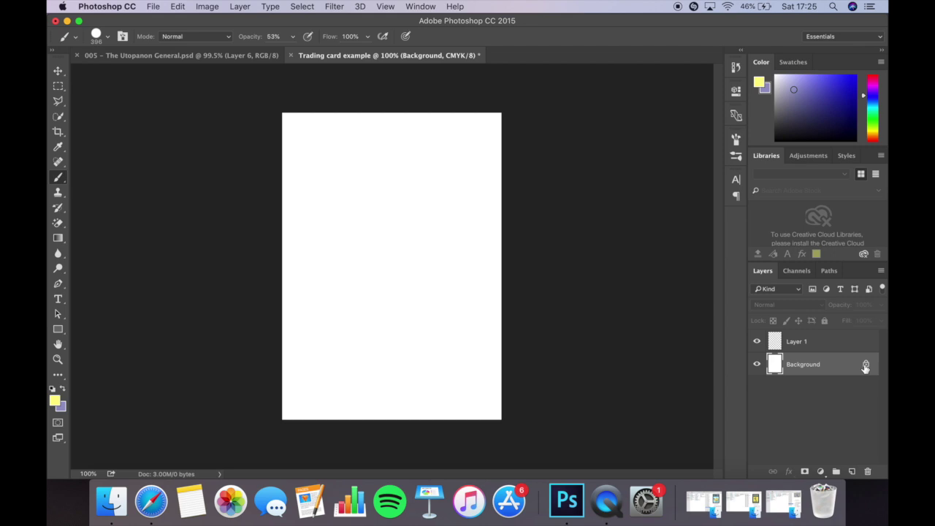
Turn the Background into Layer 0, lock it fully, and select Layer 1.
{"action": "left_click", "coordinate": [865, 364]}
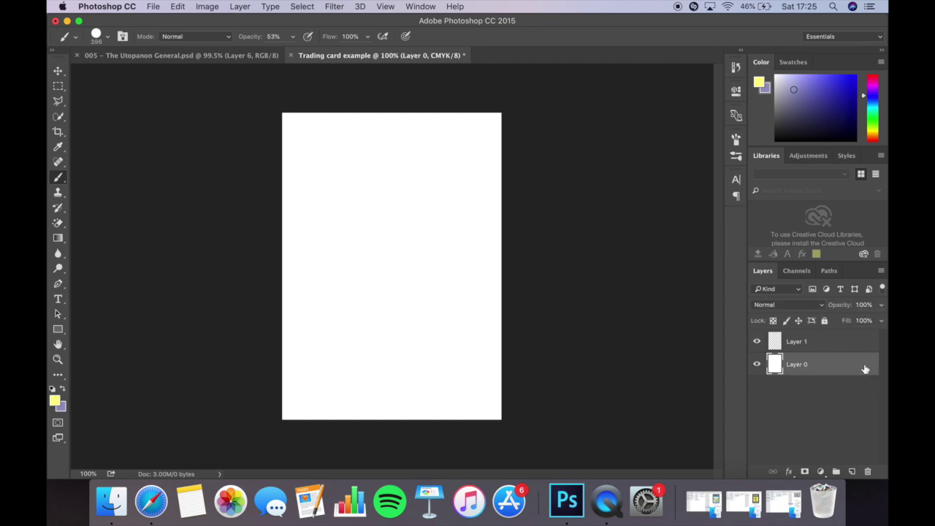
{"action": "left_click", "coordinate": [825, 321]}
{"action": "left_click", "coordinate": [813, 346]}
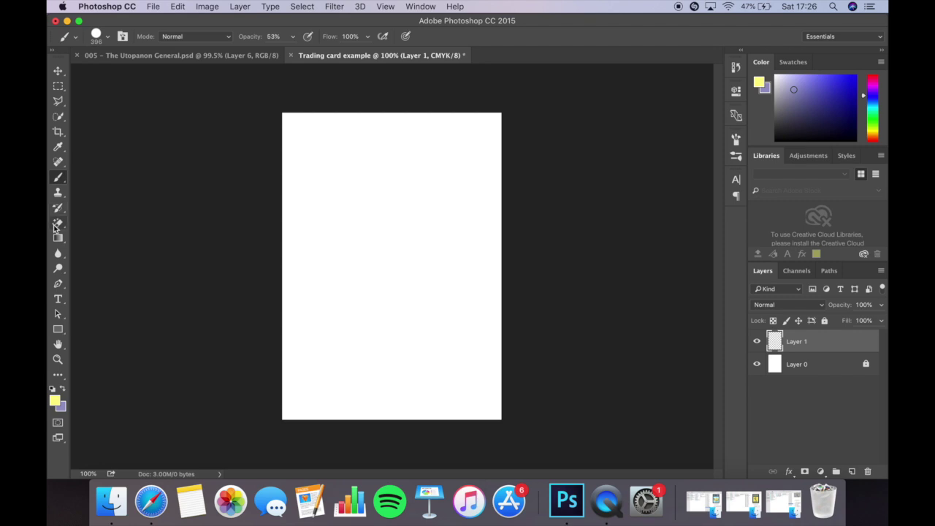
Set the foreground colour to mid-grey (7e7e7e).
{"action": "left_click", "coordinate": [54, 400]}
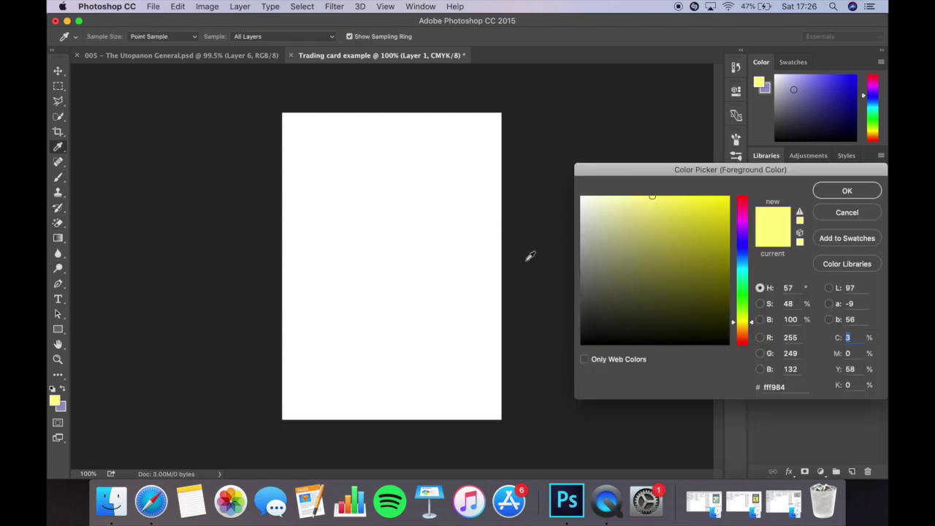
{"action": "left_click", "coordinate": [858, 212]}
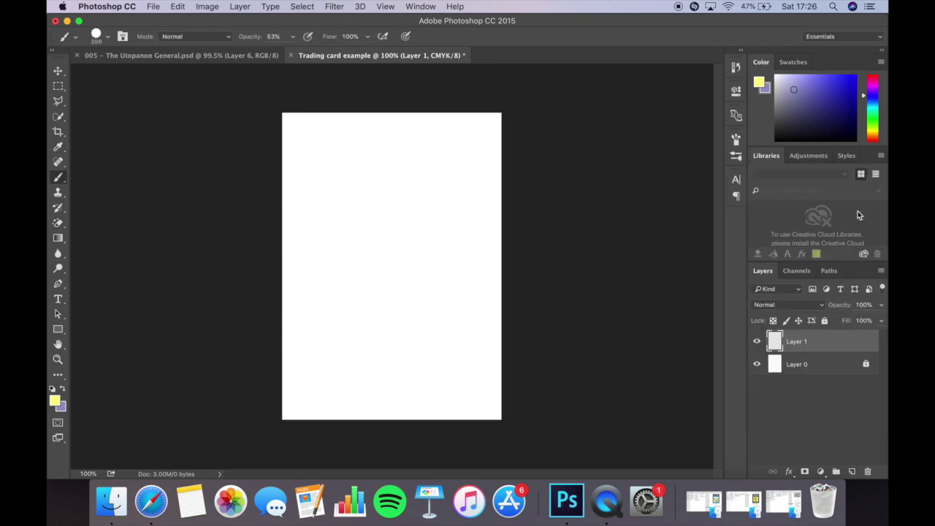
{"action": "left_click", "coordinate": [54, 400]}
{"action": "left_click_drag", "start_coordinate": [591, 271], "coordinate": [563, 270]}
{"action": "left_click", "coordinate": [820, 190]}
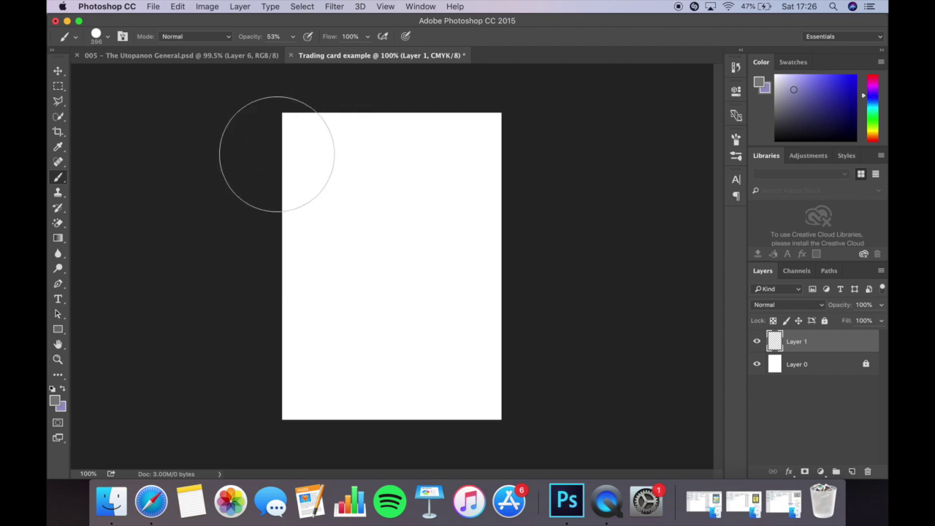
Fill Layer 1 with grey using the Paint Bucket and add an empty layer above it.
{"action": "left_click", "coordinate": [61, 240]}
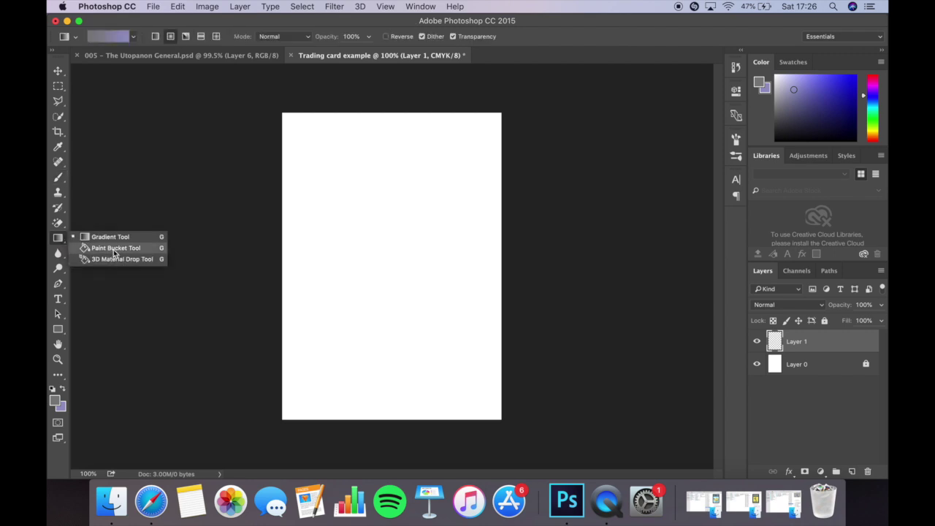
{"action": "left_click", "coordinate": [114, 252]}
{"action": "left_click", "coordinate": [374, 187]}
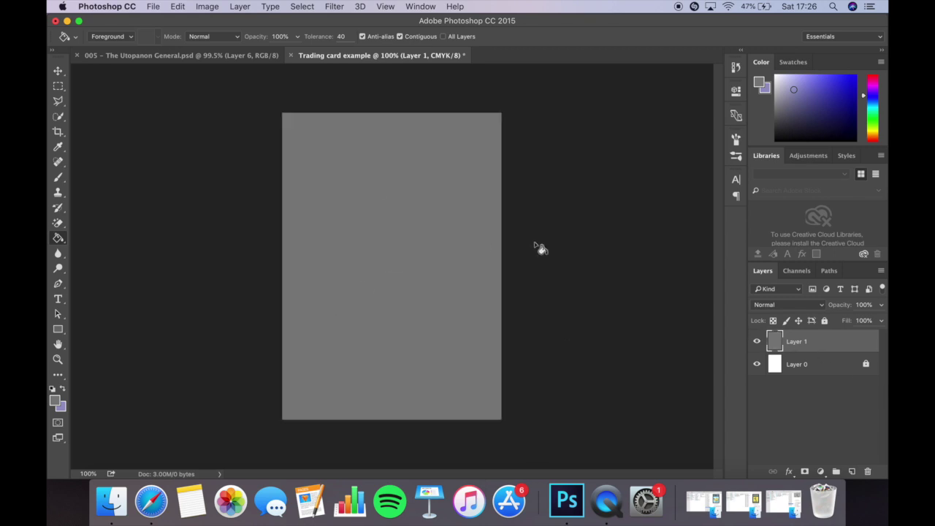
{"action": "left_click", "coordinate": [58, 70]}
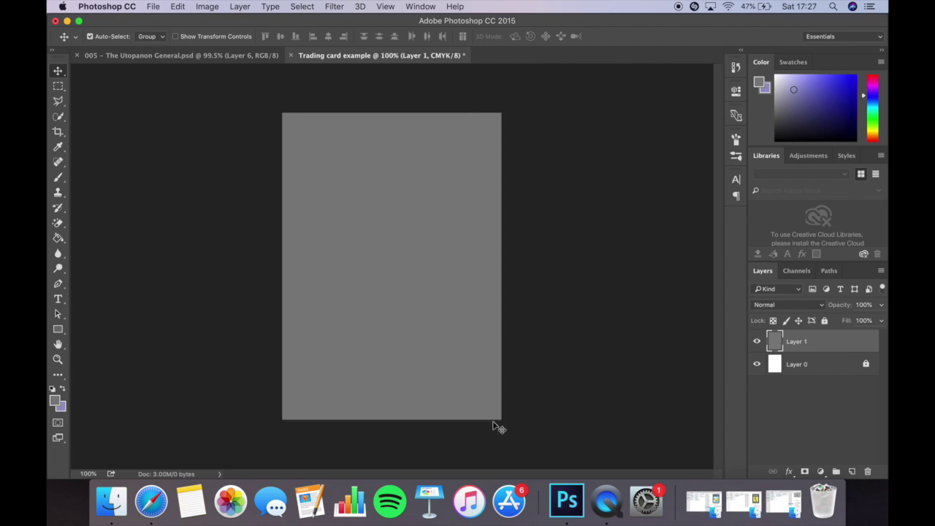
{"action": "left_click", "coordinate": [851, 472]}
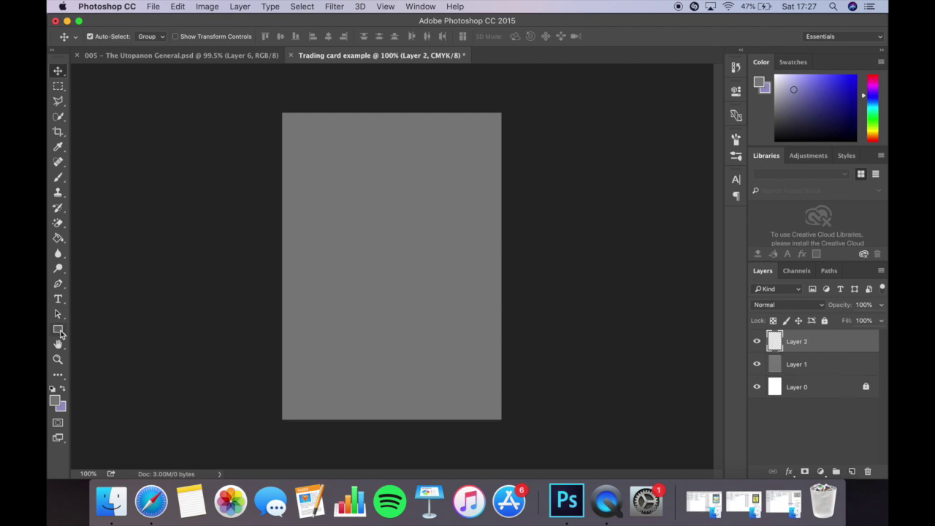
Choose the Rounded Rectangle tool with a light blue fill.
{"action": "left_click", "coordinate": [58, 330]}
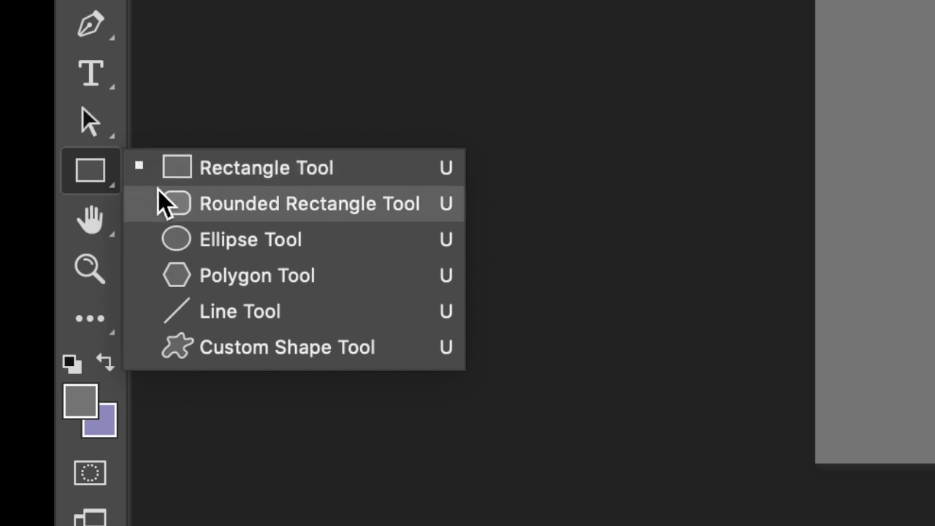
{"action": "left_click", "coordinate": [166, 204]}
{"action": "left_click", "coordinate": [117, 11]}
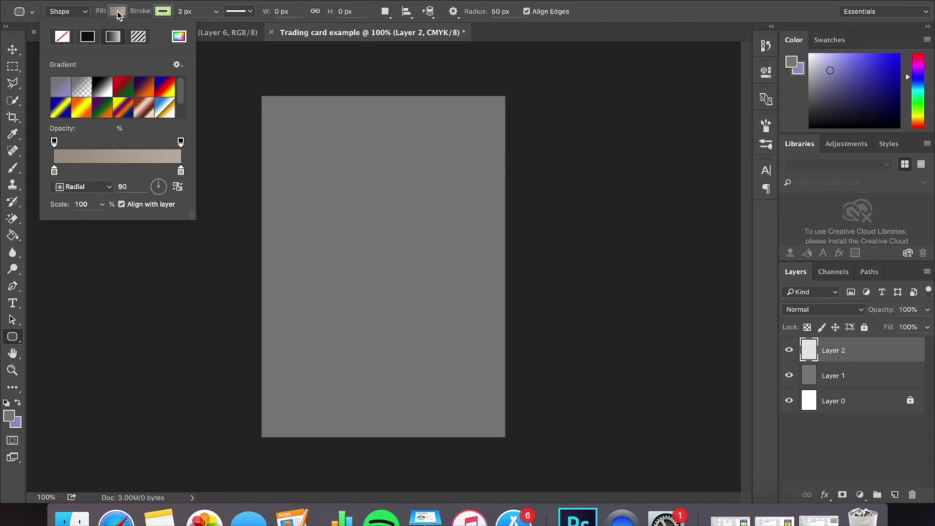
{"action": "left_click", "coordinate": [179, 37]}
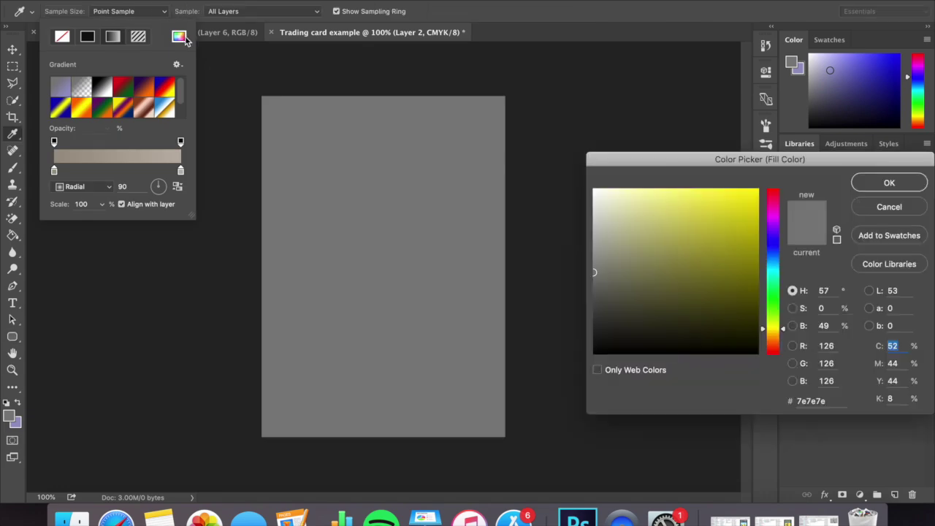
{"action": "left_click", "coordinate": [889, 208]}
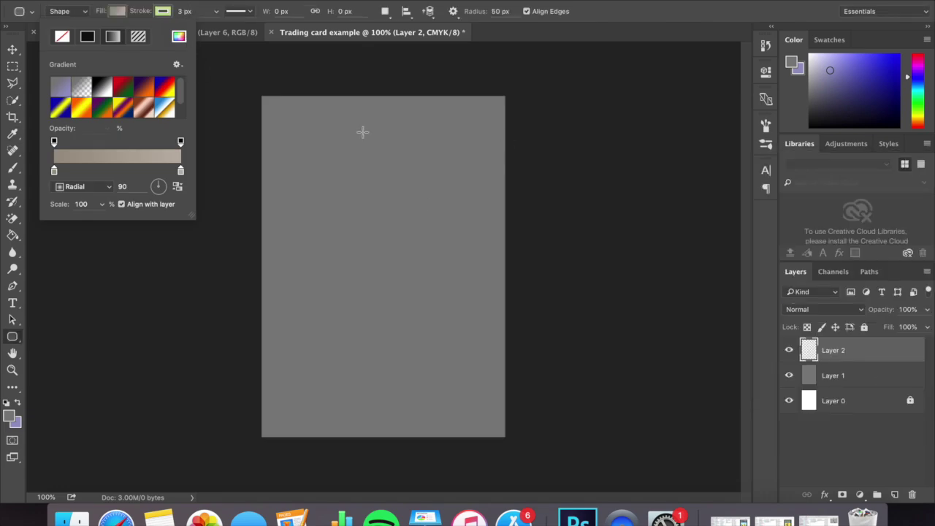
{"action": "left_click", "coordinate": [179, 37]}
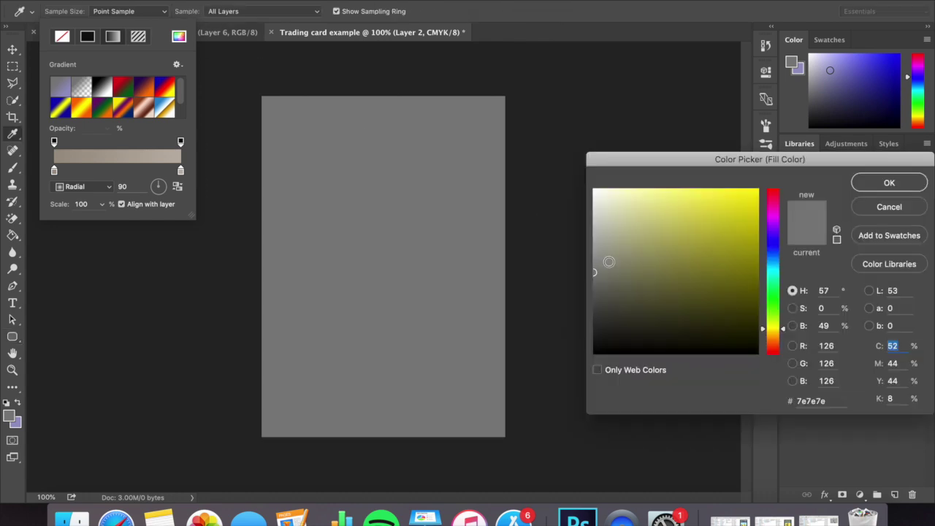
{"action": "left_click", "coordinate": [775, 278]}
{"action": "left_click", "coordinate": [777, 262]}
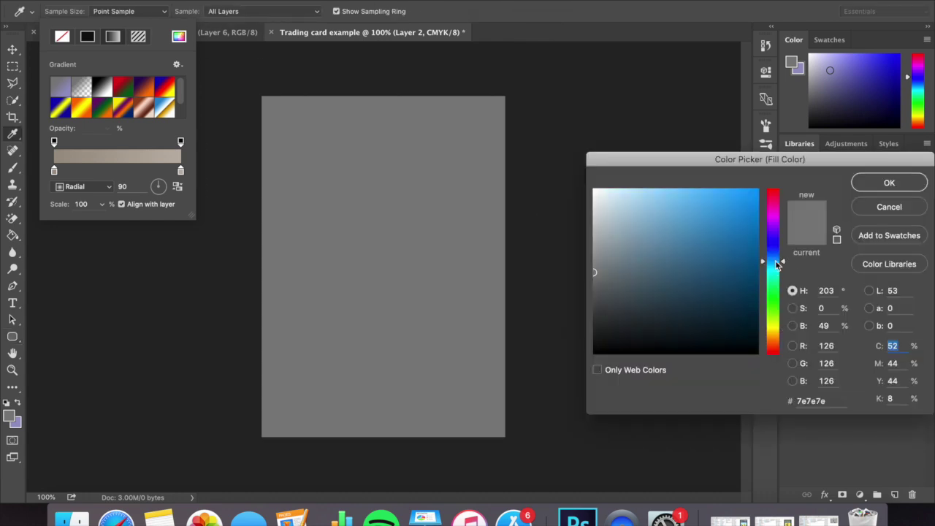
{"action": "left_click_drag", "start_coordinate": [733, 202], "coordinate": [682, 212]}
{"action": "left_click", "coordinate": [888, 183]}
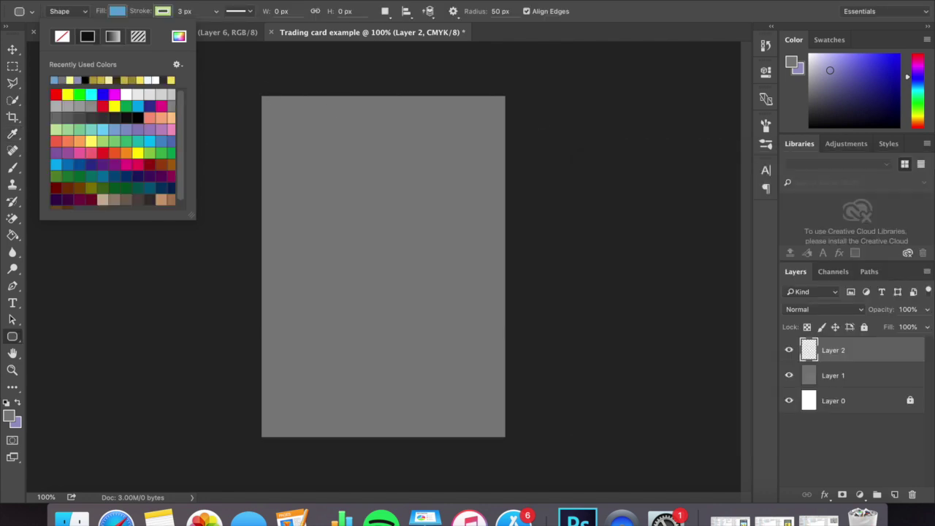
Give the shape a black outline and draw a rounded rectangle inside the card.
{"action": "left_click", "coordinate": [163, 12]}
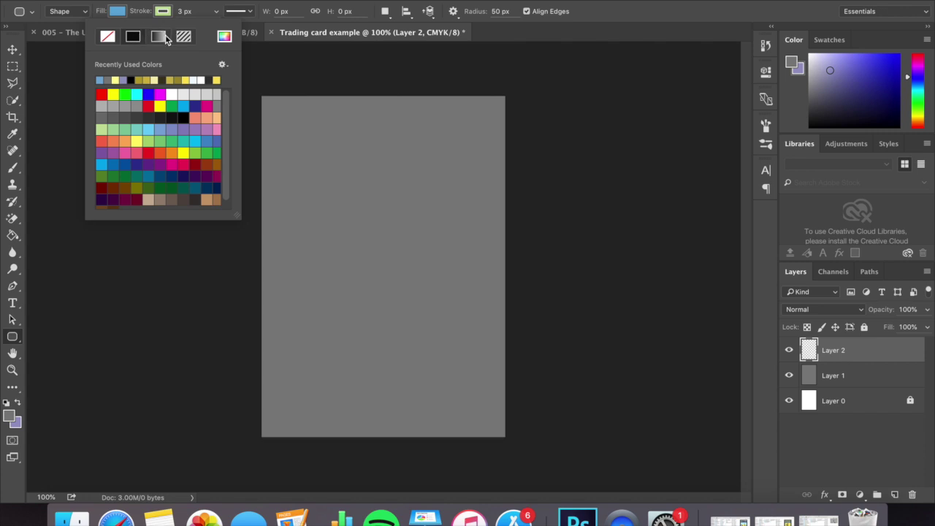
{"action": "key", "text": "Return"}
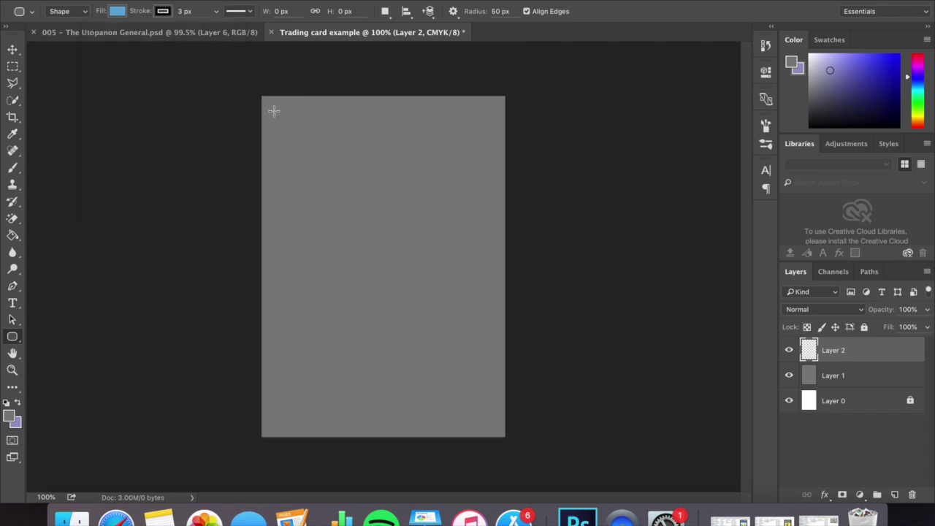
{"action": "mouse_move", "coordinate": [274, 111]}
{"action": "left_mouse_down"}
{"action": "mouse_move", "coordinate": [294, 129]}
{"action": "mouse_move", "coordinate": [282, 98]}
{"action": "left_mouse_up"}
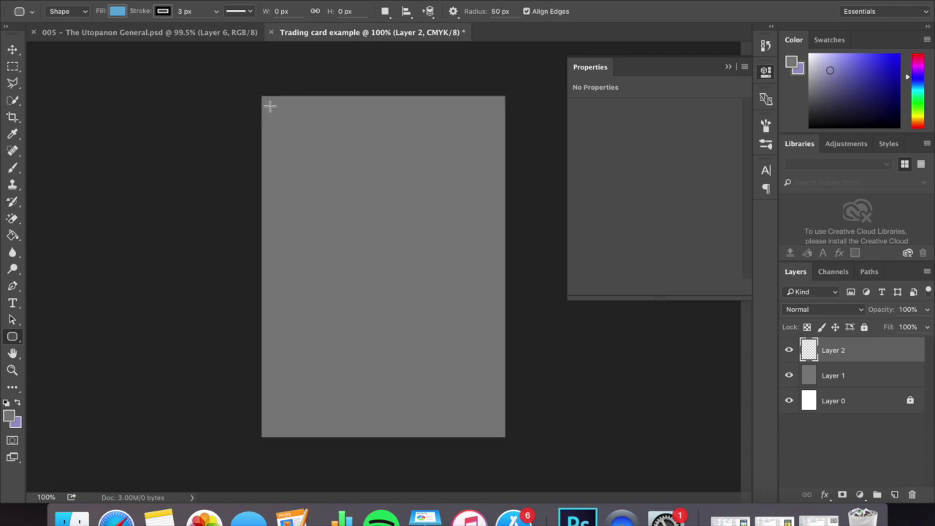
{"action": "left_click_drag", "start_coordinate": [269, 106], "coordinate": [495, 427]}
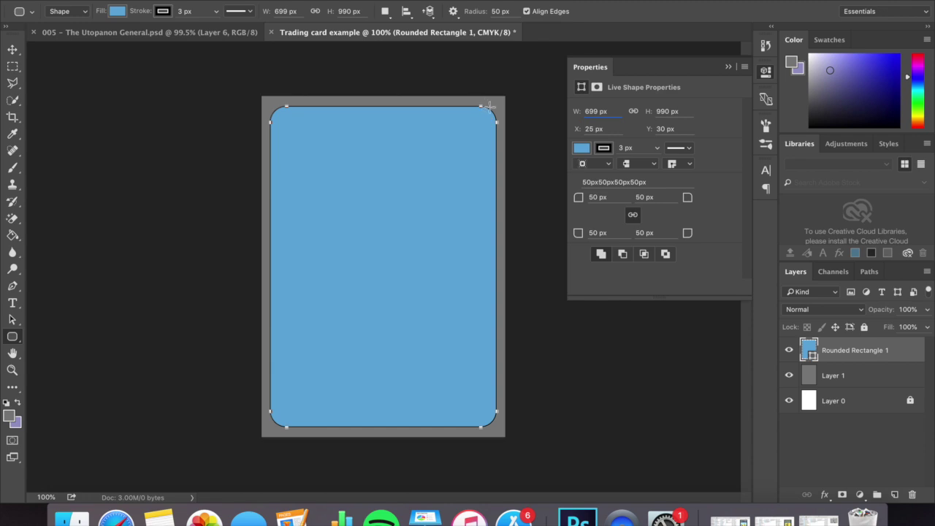
Set the corner radius to 20 and redraw the rectangle inside the card.
{"action": "left_click", "coordinate": [495, 11]}
{"action": "type", "text": "20"}
{"action": "key", "text": "Delete"}
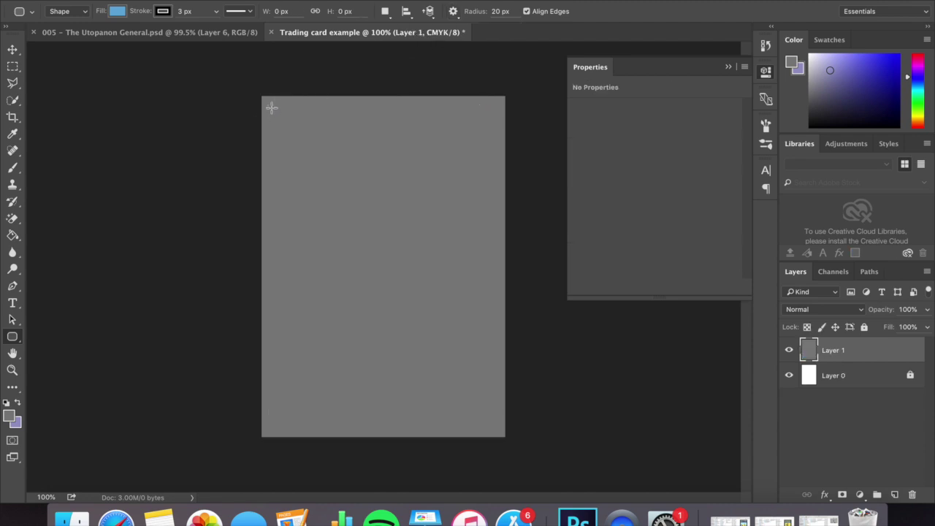
{"action": "mouse_move", "coordinate": [271, 107]}
{"action": "left_mouse_down"}
{"action": "mouse_move", "coordinate": [349, 160]}
{"action": "mouse_move", "coordinate": [495, 325]}
{"action": "left_mouse_up"}
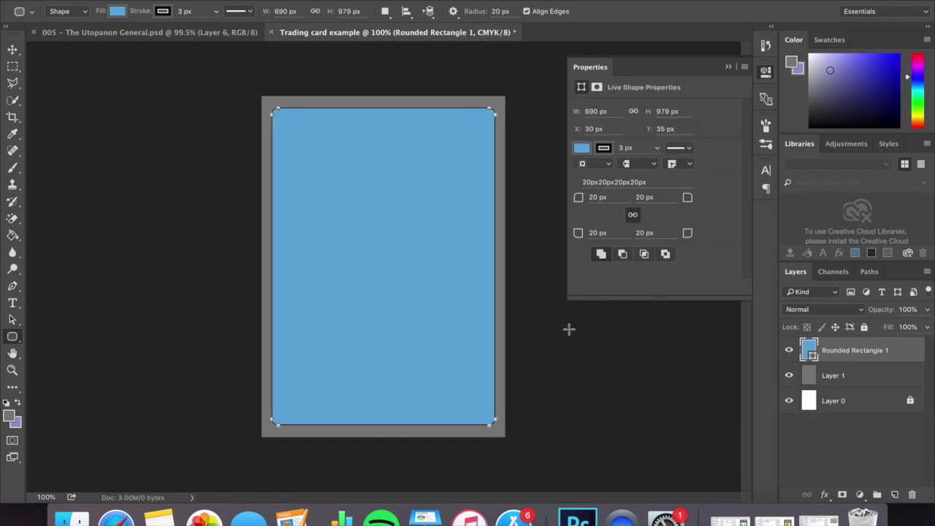
{"action": "key", "text": "v"}
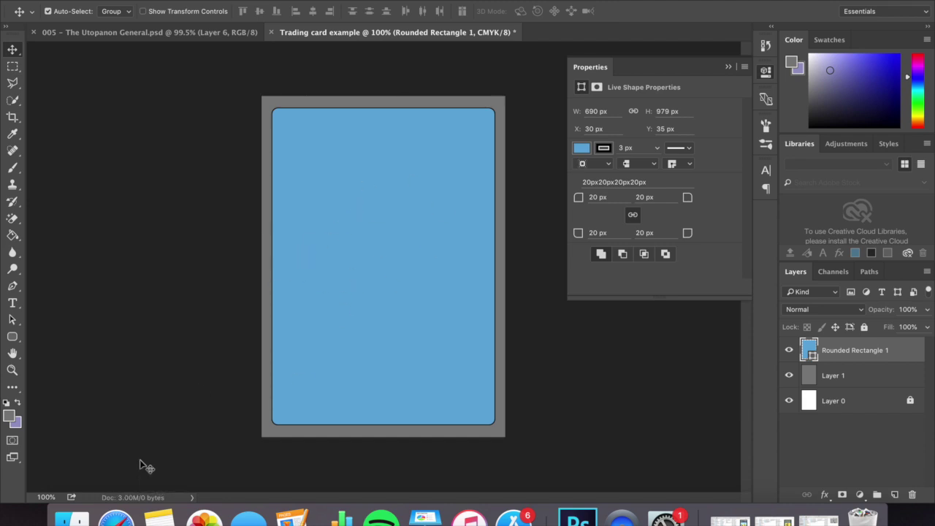
{"action": "left_click", "coordinate": [115, 516]}
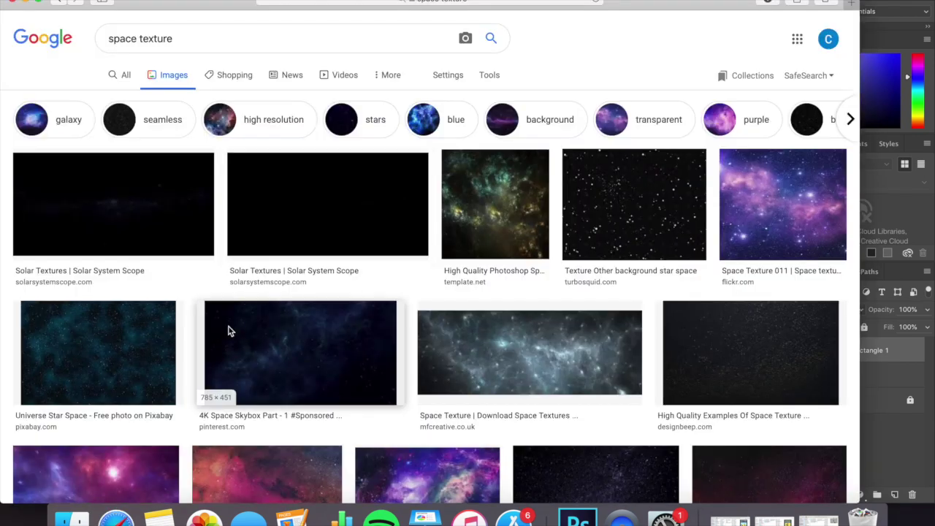
Bring the Universe Star Space image onto the card and shift it down.
{"action": "left_click", "coordinate": [136, 340]}
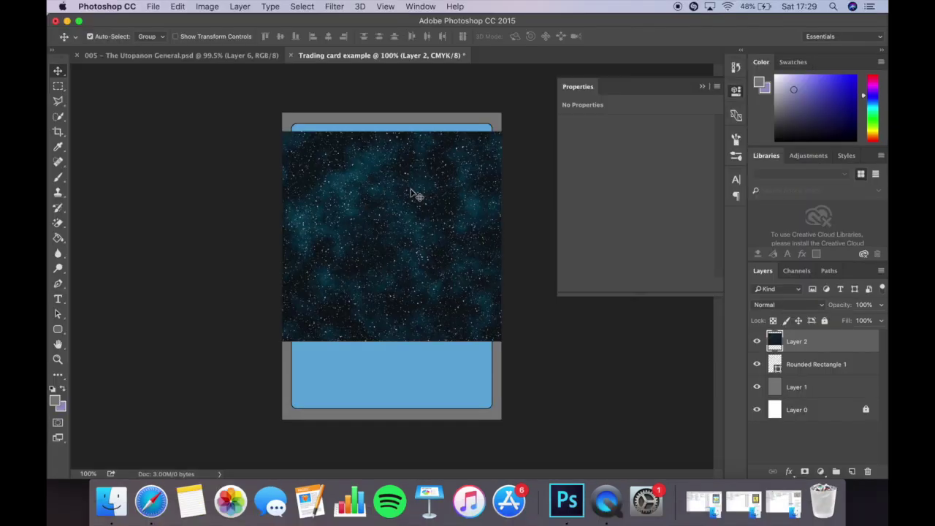
{"action": "left_click_drag", "start_coordinate": [413, 194], "coordinate": [415, 230]}
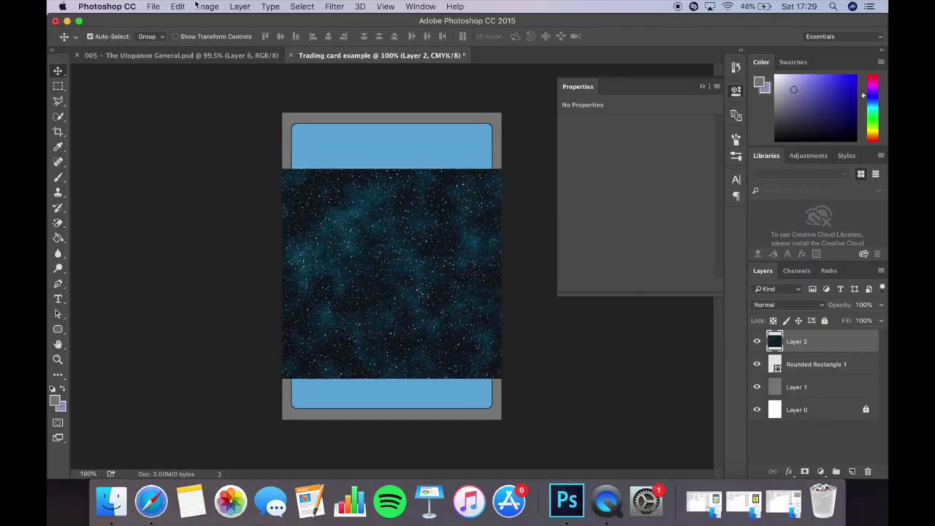
Rotate the starfield 90° with Free Transform and stretch it to fill the card.
{"action": "left_click", "coordinate": [178, 6]}
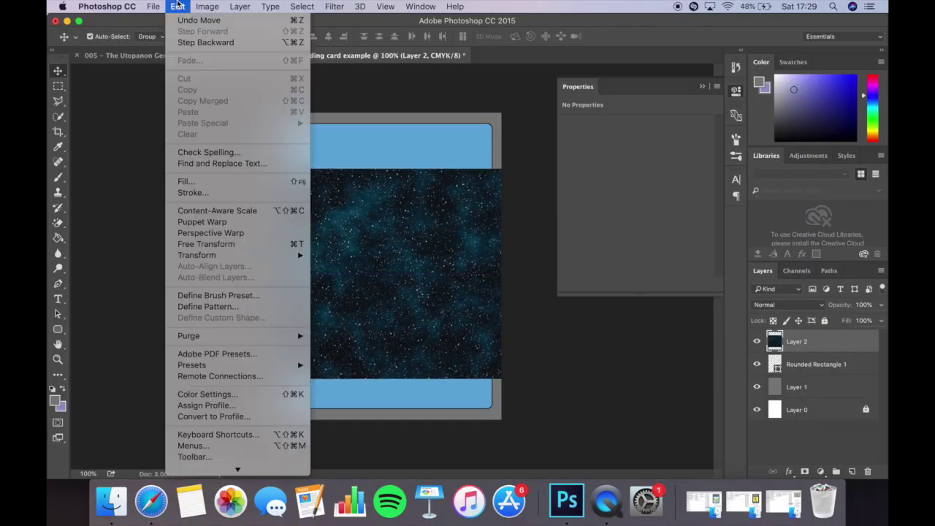
{"action": "left_click", "coordinate": [188, 247]}
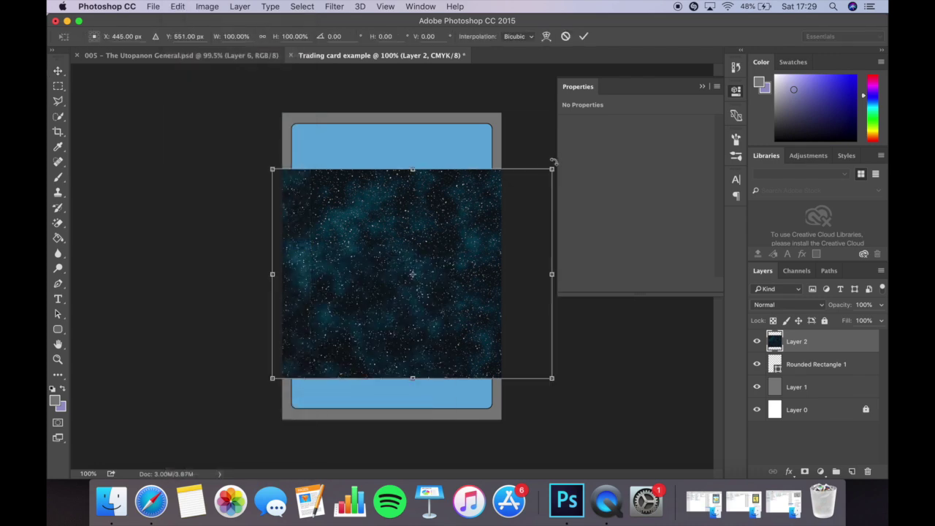
{"action": "left_click_drag", "start_coordinate": [554, 162], "coordinate": [466, 386]}
{"action": "left_click_drag", "start_coordinate": [450, 318], "coordinate": [429, 312]}
{"action": "left_click_drag", "start_coordinate": [396, 129], "coordinate": [392, 124]}
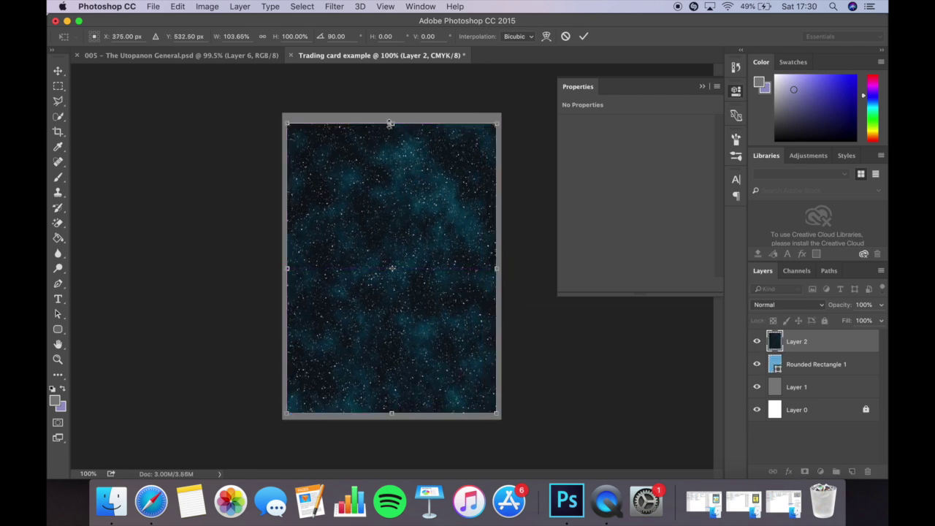
{"action": "left_click_drag", "start_coordinate": [390, 121], "coordinate": [391, 116]}
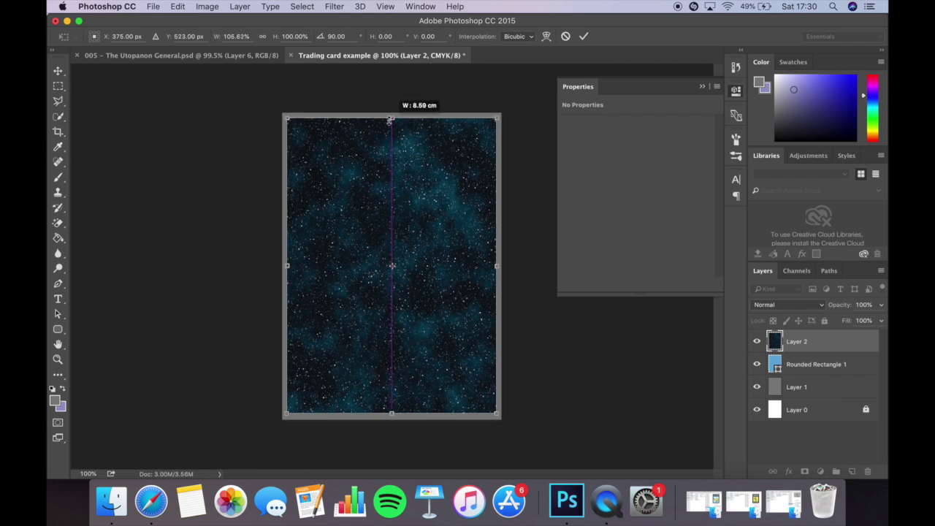
{"action": "key", "text": "Return"}
Move Layer 2 beneath Rounded Rectangle 1 and select the rectangle layer.
{"action": "left_click_drag", "start_coordinate": [796, 341], "coordinate": [801, 355]}
{"action": "key", "text": "super+z"}
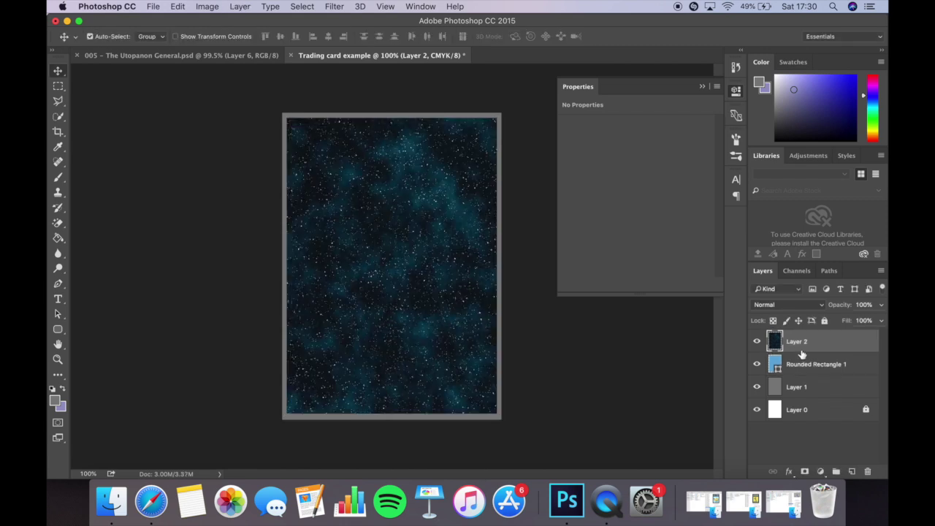
{"action": "left_click_drag", "start_coordinate": [801, 354], "coordinate": [795, 357]}
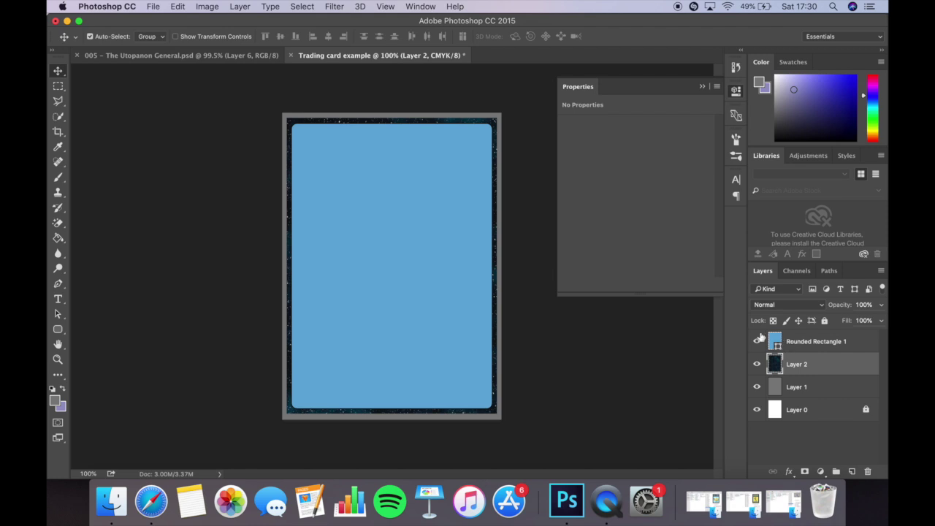
{"action": "left_click", "coordinate": [796, 345]}
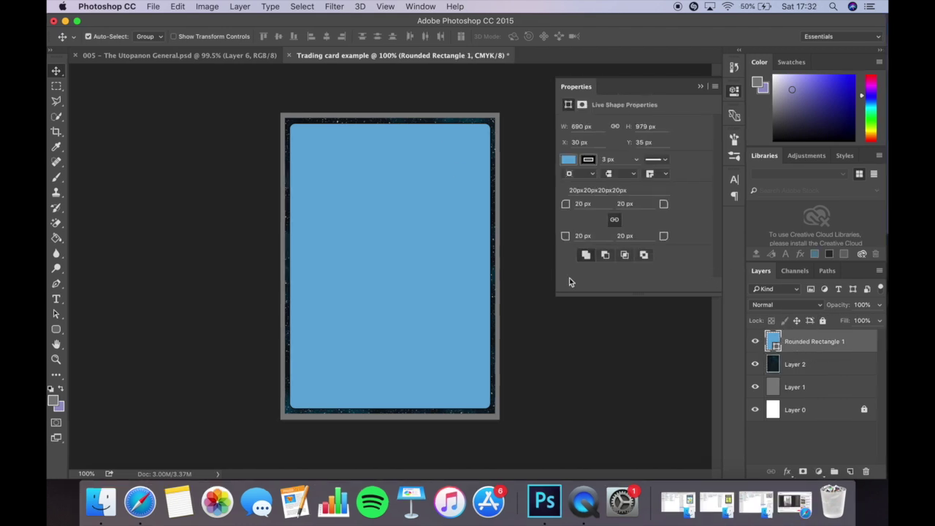
Duplicate Rounded Rectangle 1 and rasterize the Rounded Rectangle 1 copy layer.
{"action": "right_click", "coordinate": [818, 342]}
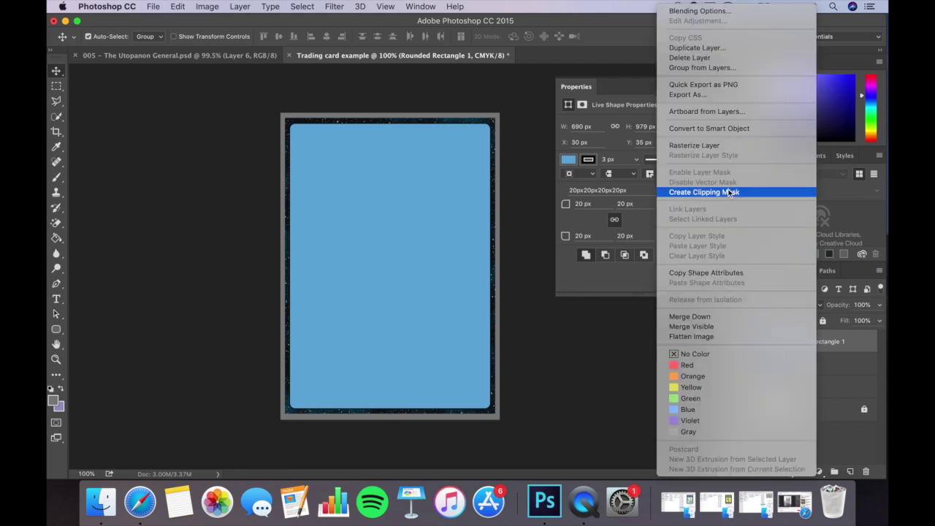
{"action": "left_click", "coordinate": [739, 48]}
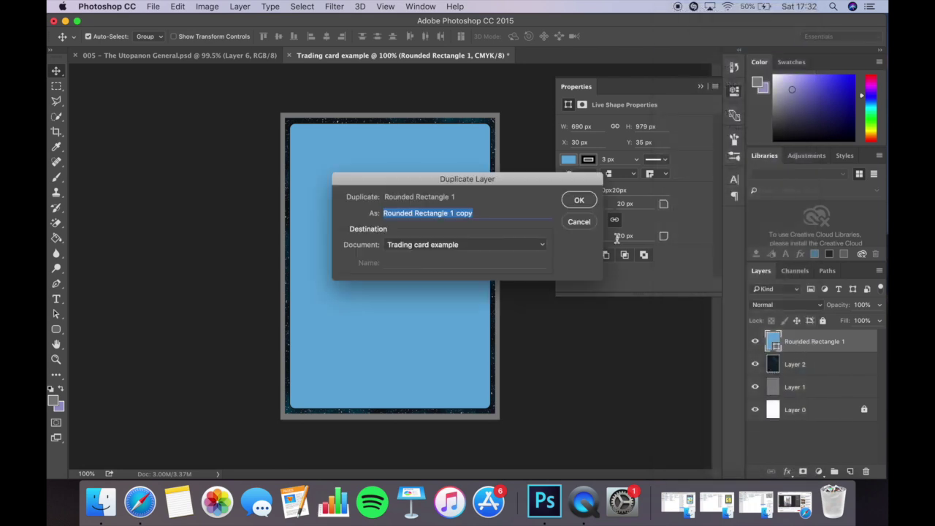
{"action": "left_click", "coordinate": [588, 202]}
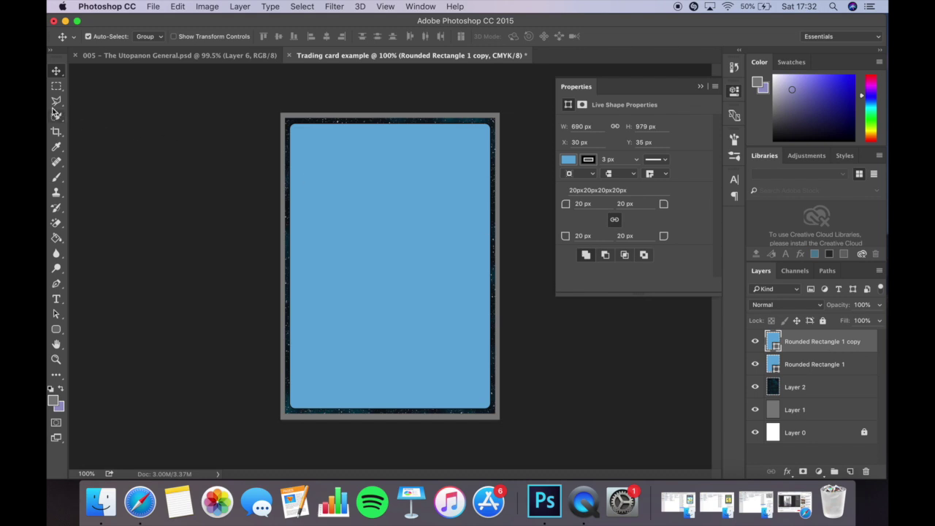
{"action": "left_click", "coordinate": [56, 116]}
{"action": "right_click", "coordinate": [822, 343]}
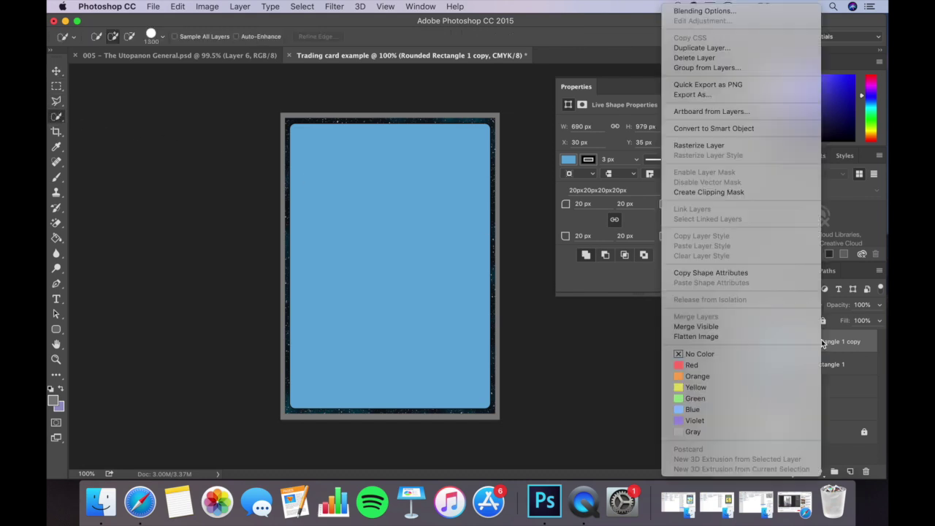
{"action": "left_click", "coordinate": [748, 146]}
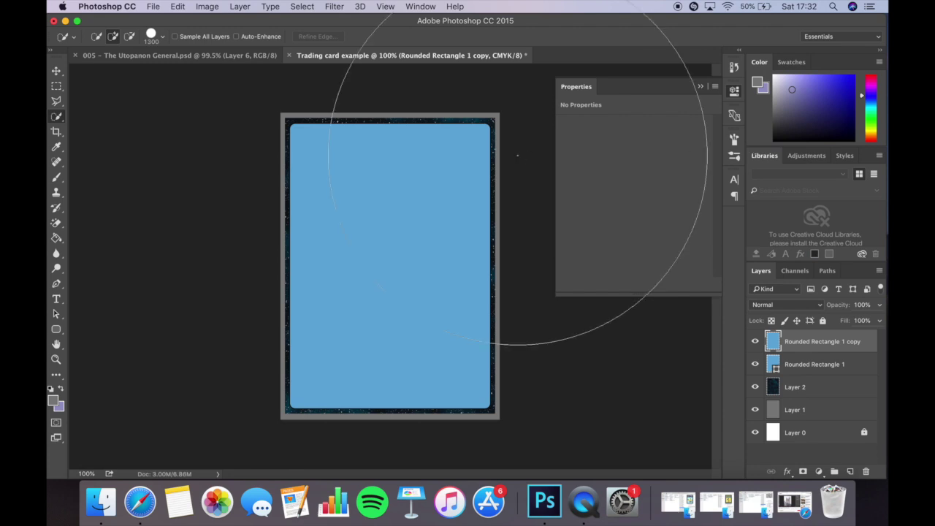
Shrink the Quick Selection brush and reselect the Rounded Rectangle 1 copy layer.
{"action": "key", "text": "bracketleft"}
{"action": "key", "text": "bracketleft"}
{"action": "key", "text": "bracketleft"}
{"action": "key", "text": "bracketleft"}
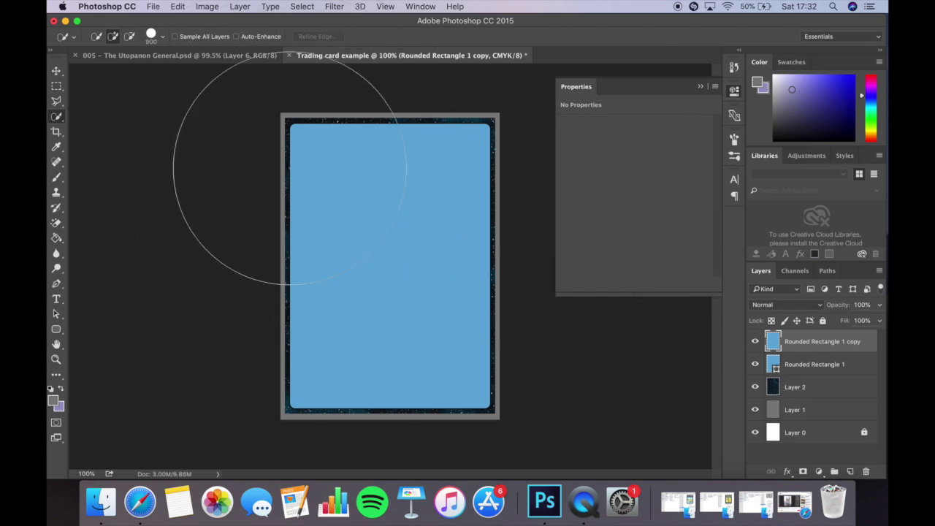
{"action": "key", "text": "bracketleft"}
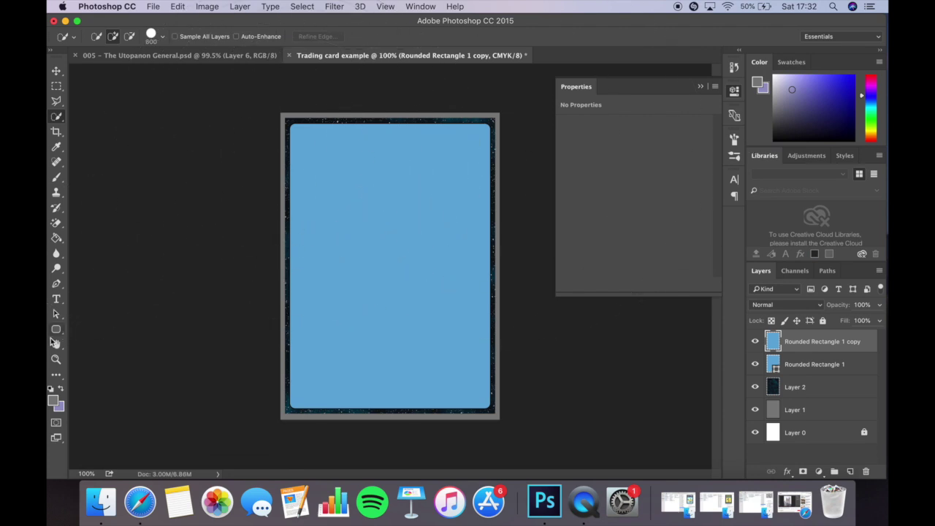
{"action": "left_click", "coordinate": [57, 329]}
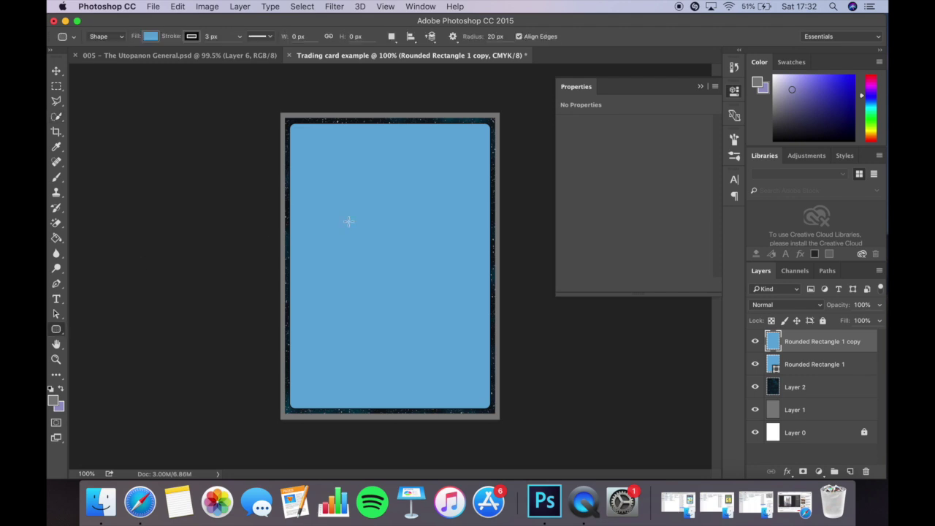
{"action": "key", "text": "v"}
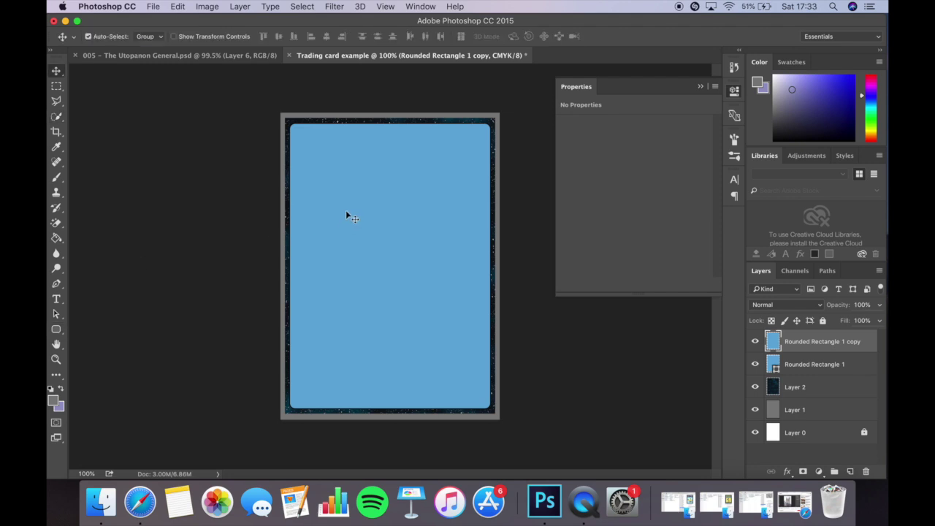
{"action": "left_click", "coordinate": [62, 328]}
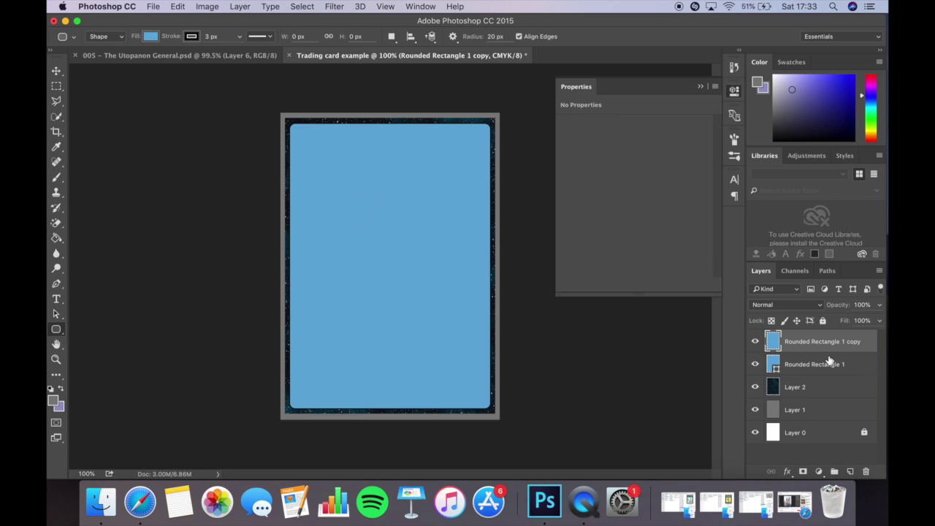
{"action": "left_click", "coordinate": [787, 388]}
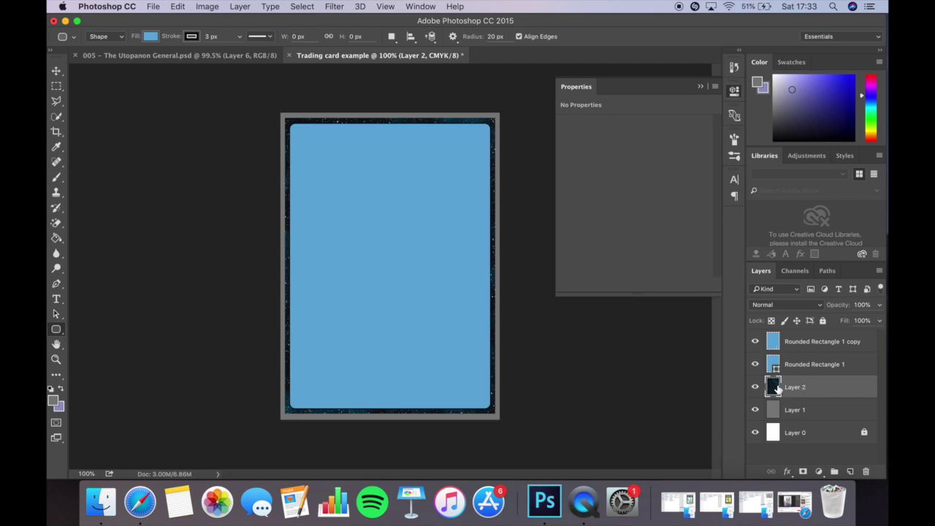
{"action": "left_click", "coordinate": [796, 342]}
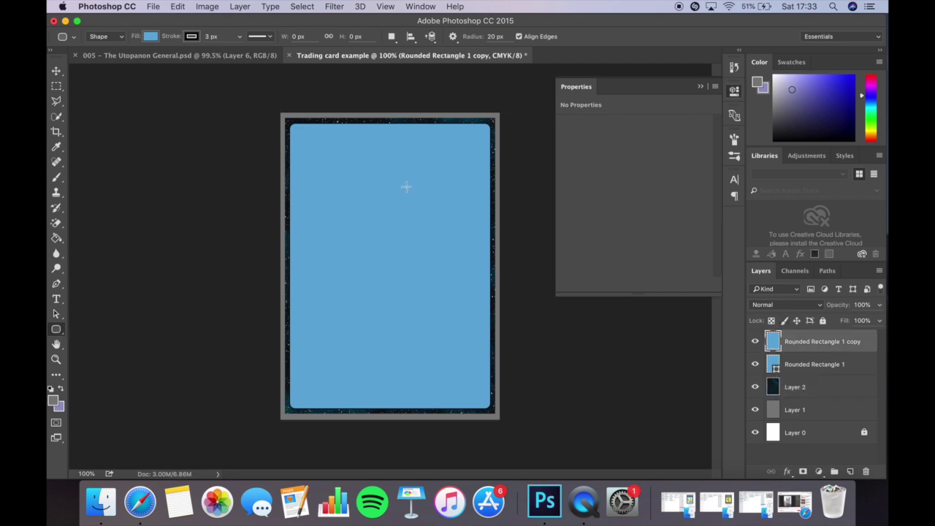
Select the blue rounded card area with the Quick Selection tool.
{"action": "left_click", "coordinate": [58, 117]}
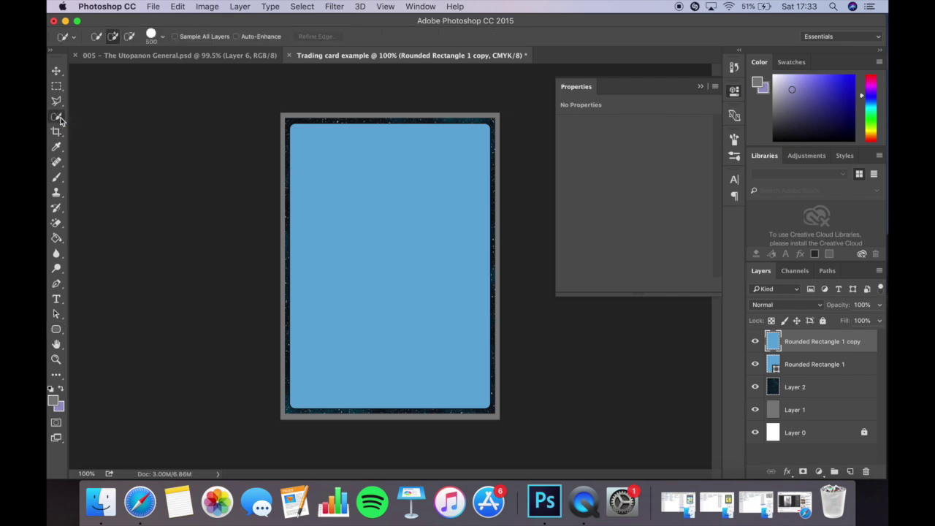
{"action": "right_click", "coordinate": [60, 120]}
{"action": "left_click", "coordinate": [97, 121]}
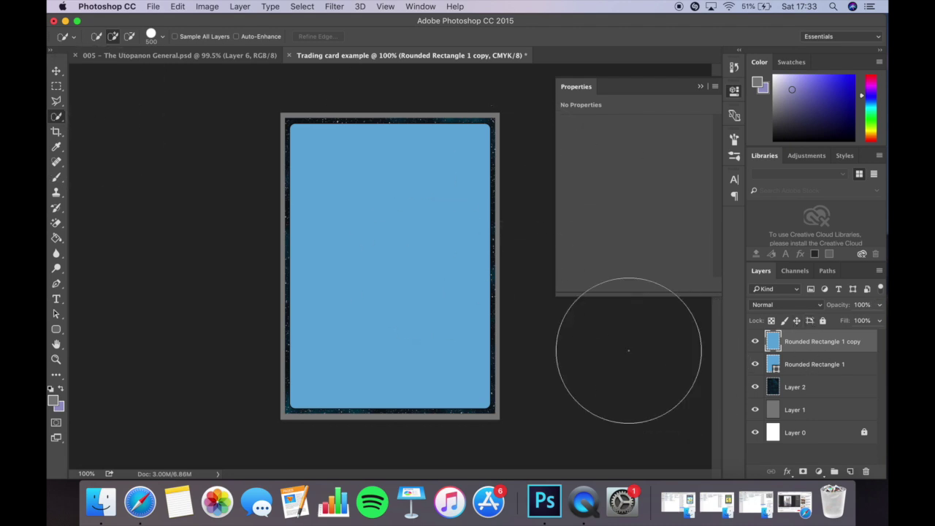
{"action": "left_click_drag", "start_coordinate": [380, 257], "coordinate": [343, 164]}
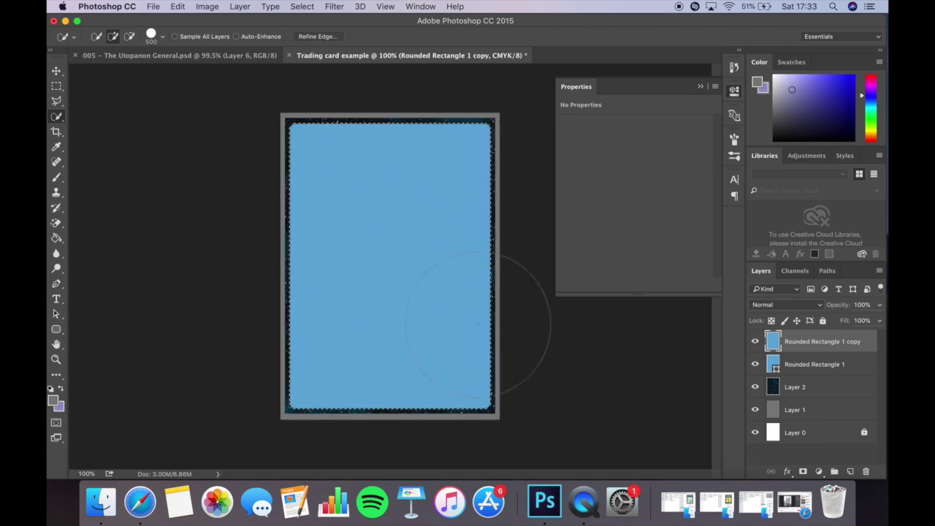
{"action": "scroll", "coordinate": [478, 307], "scroll_direction": "up", "scroll_amount": 5}
{"action": "scroll", "coordinate": [391, 237], "scroll_direction": "down", "scroll_amount": 5}
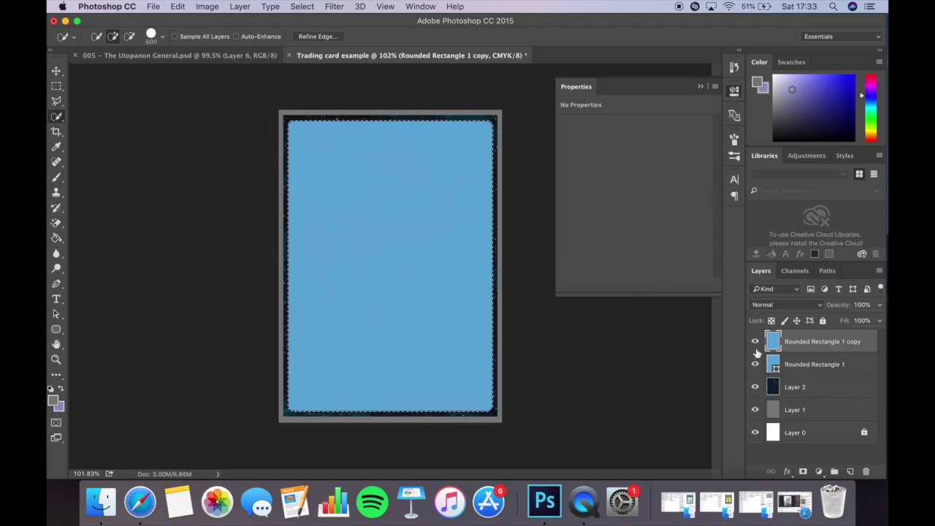
Bring the starfield Layer 2 to the top of the layer stack.
{"action": "left_click", "coordinate": [789, 386]}
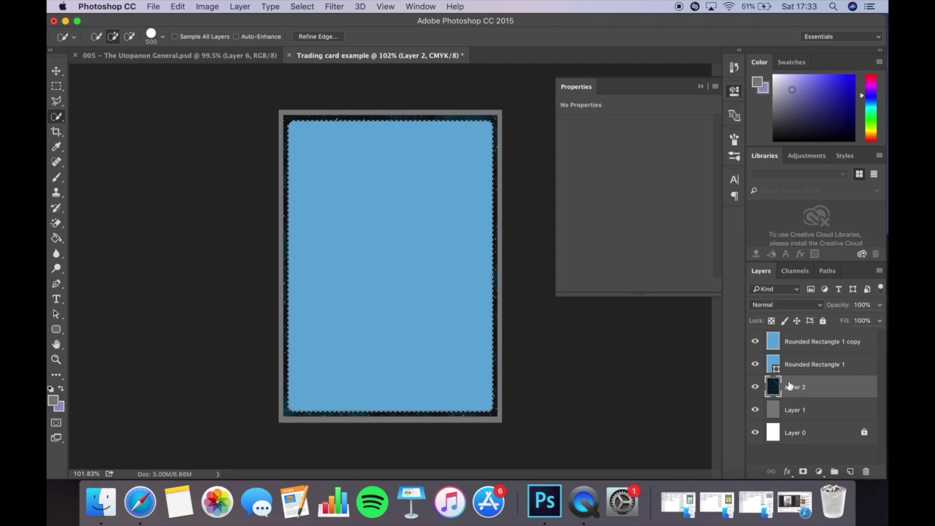
{"action": "key", "text": "super+bracketright"}
{"action": "key", "text": "super+bracketright"}
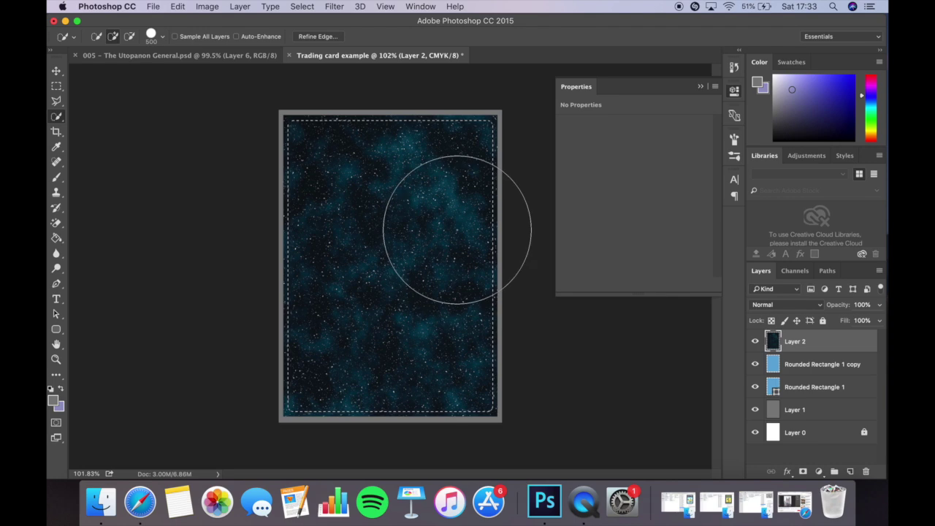
{"action": "left_click", "coordinate": [177, 6]}
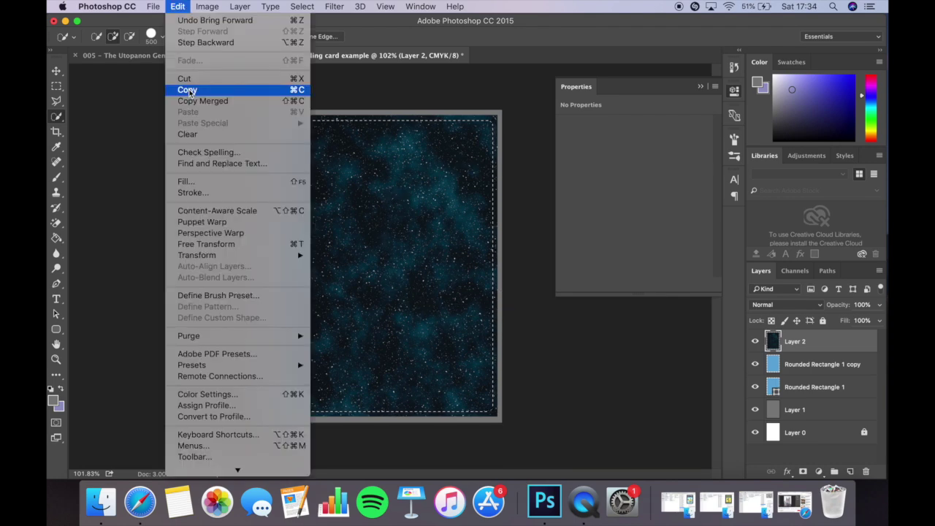
Copy and paste the card-shaped starfield as Layer 3, then delete Layer 2.
{"action": "left_click", "coordinate": [188, 89]}
{"action": "left_click", "coordinate": [178, 7]}
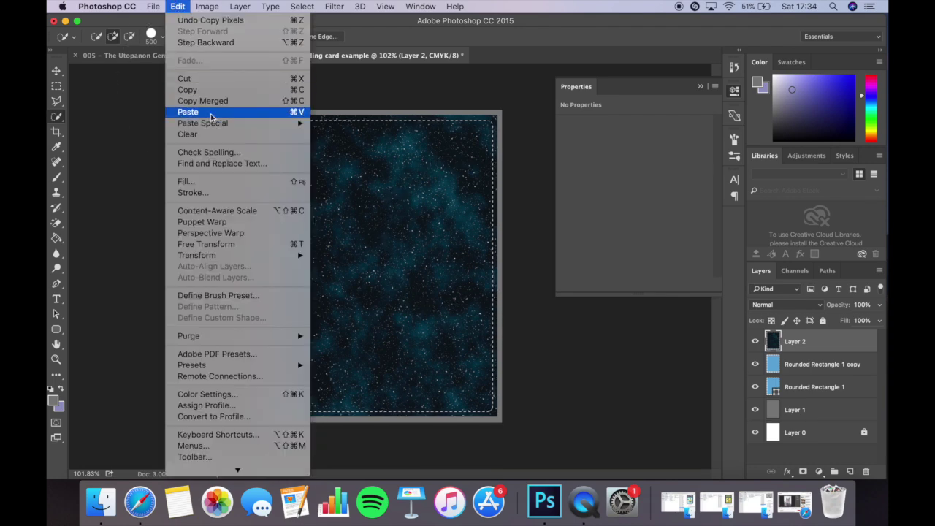
{"action": "left_click", "coordinate": [256, 117]}
{"action": "left_click", "coordinate": [818, 367]}
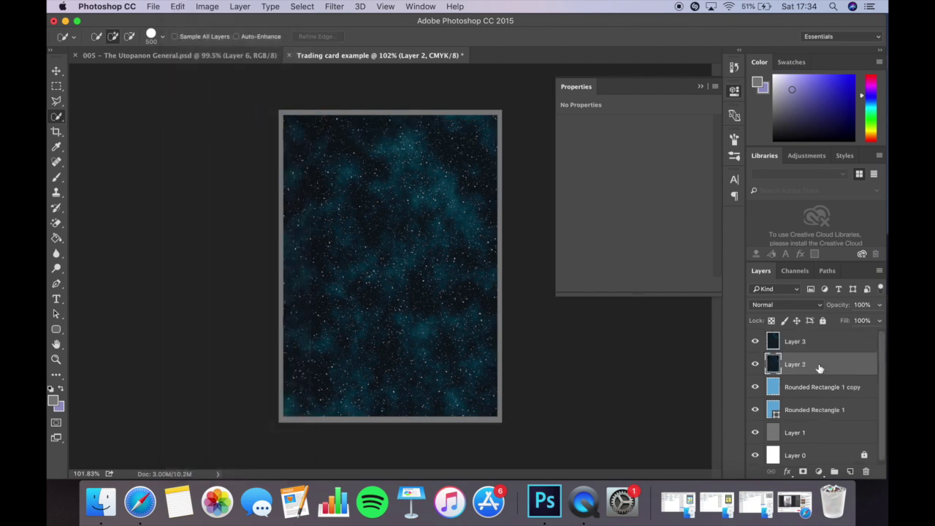
{"action": "key", "text": "Delete"}
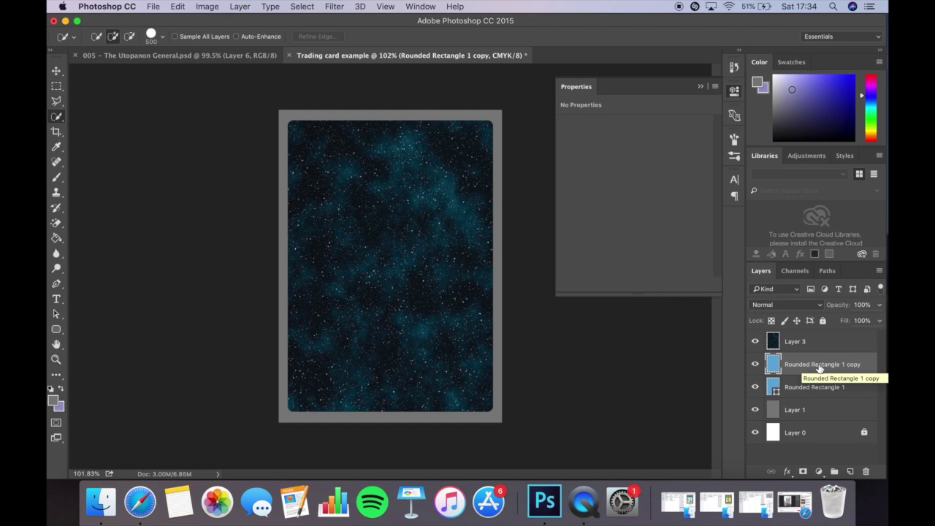
Toggle Layer 3's visibility to compare the card with and without the starfield.
{"action": "left_click", "coordinate": [772, 341]}
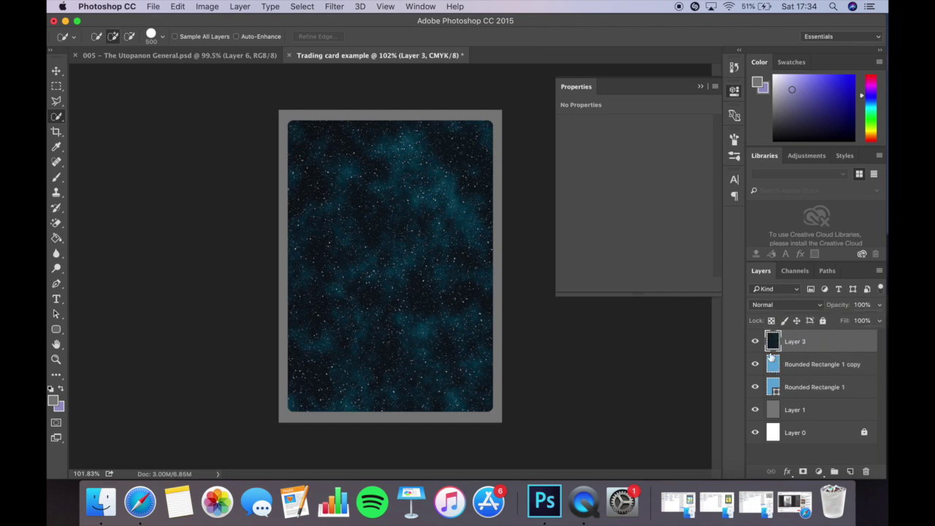
{"action": "left_click", "coordinate": [755, 341]}
{"action": "left_click", "coordinate": [755, 341]}
{"action": "left_click", "coordinate": [756, 341]}
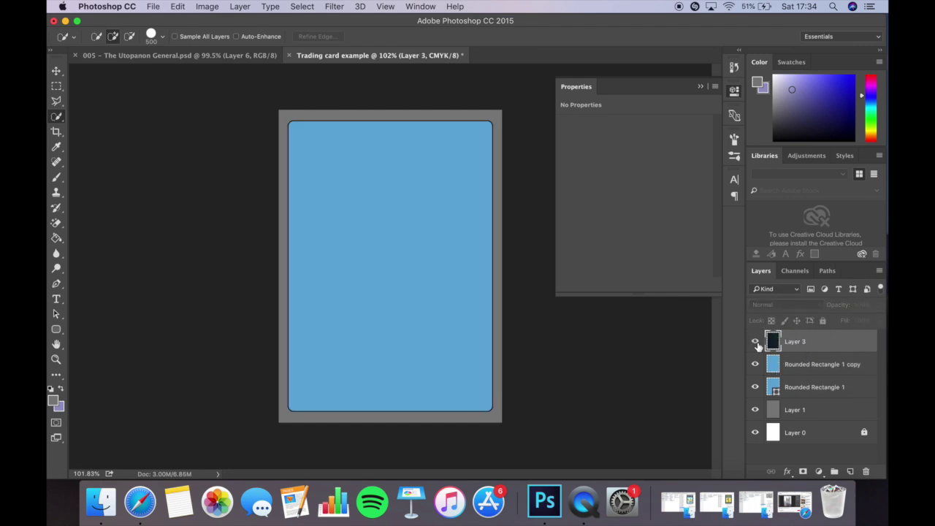
{"action": "left_click", "coordinate": [755, 342]}
{"action": "left_click", "coordinate": [756, 341]}
{"action": "left_click", "coordinate": [755, 342]}
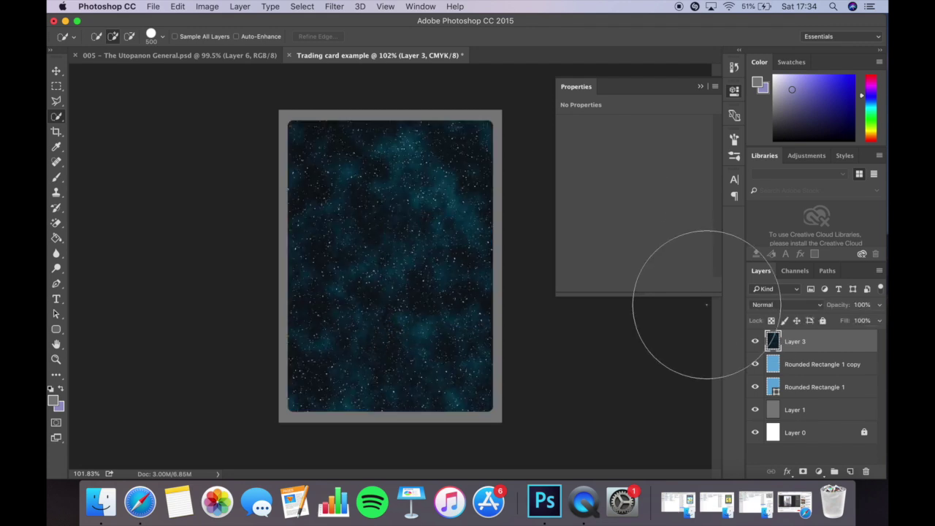
Lower Layer 3's opacity to 30%.
{"action": "left_click", "coordinate": [880, 303]}
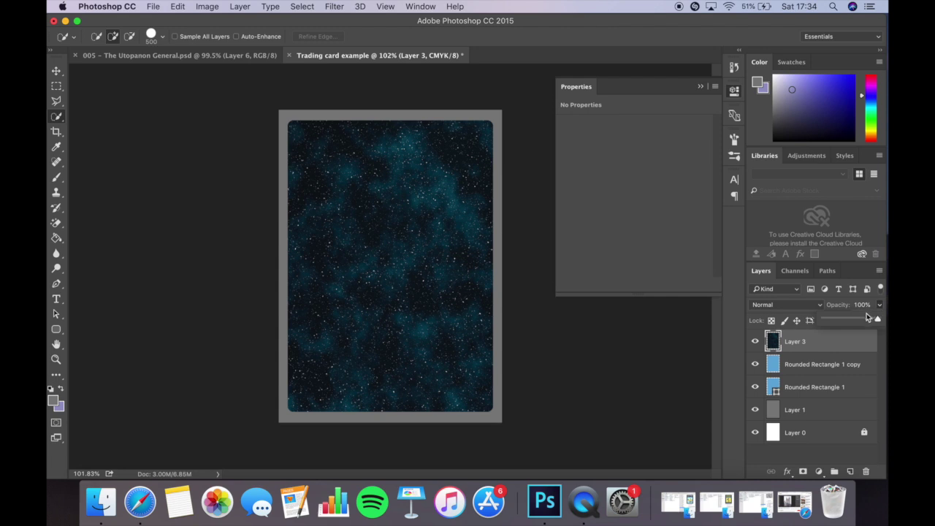
{"action": "left_click", "coordinate": [861, 320]}
{"action": "left_click_drag", "start_coordinate": [845, 322], "coordinate": [840, 321]}
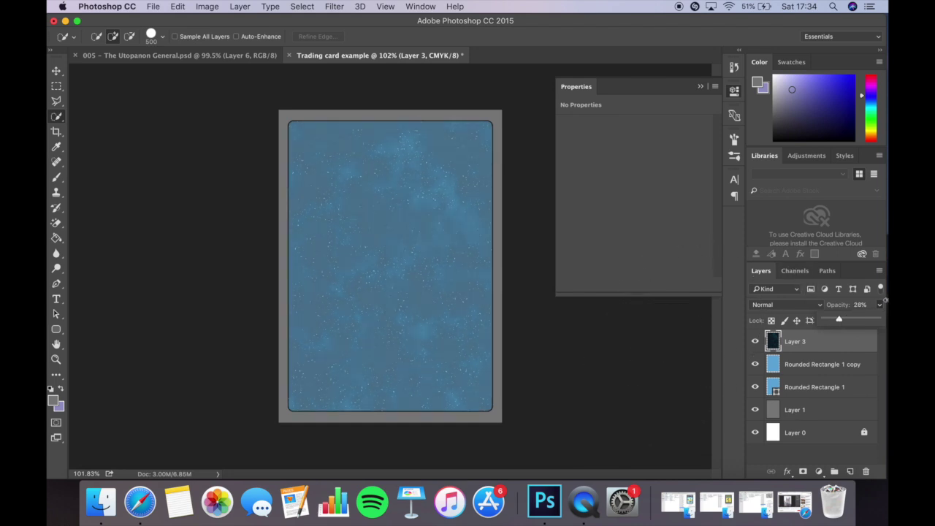
{"action": "left_click", "coordinate": [859, 305]}
{"action": "type", "text": "30"}
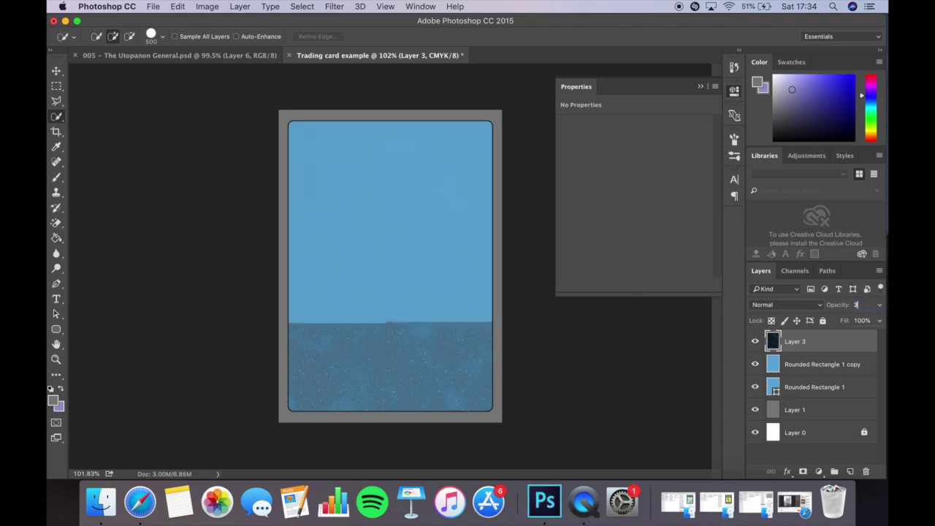
{"action": "key", "text": "Return"}
Compare the faded starfield, then delete the Rounded Rectangle 1 copy layer.
{"action": "left_click", "coordinate": [57, 71]}
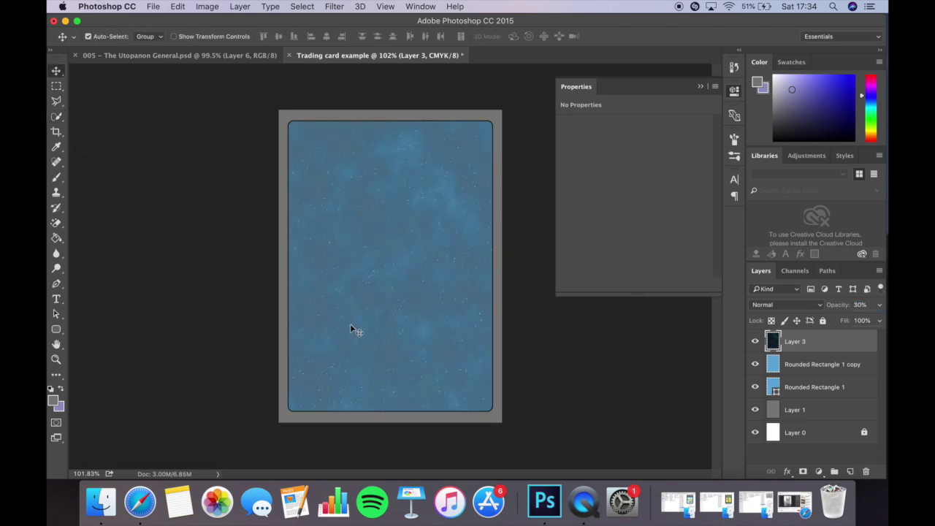
{"action": "left_click", "coordinate": [755, 341]}
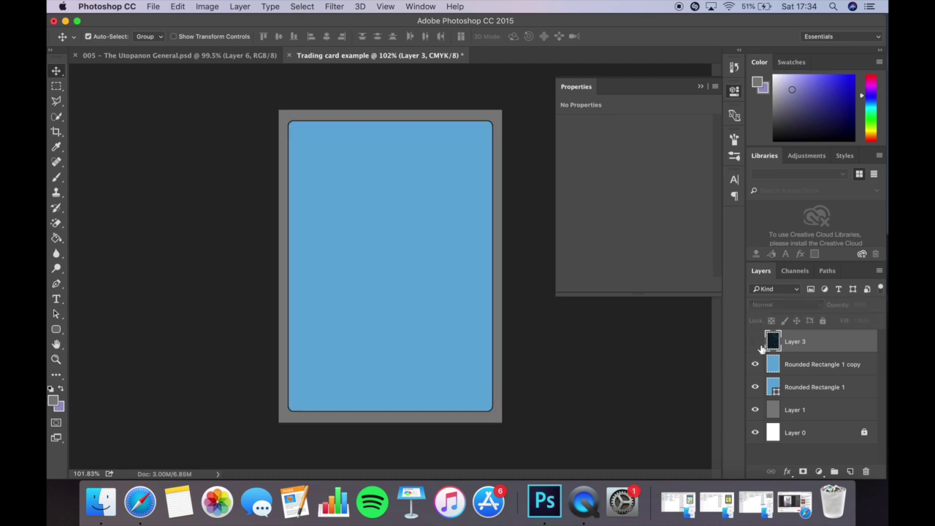
{"action": "left_click", "coordinate": [756, 343]}
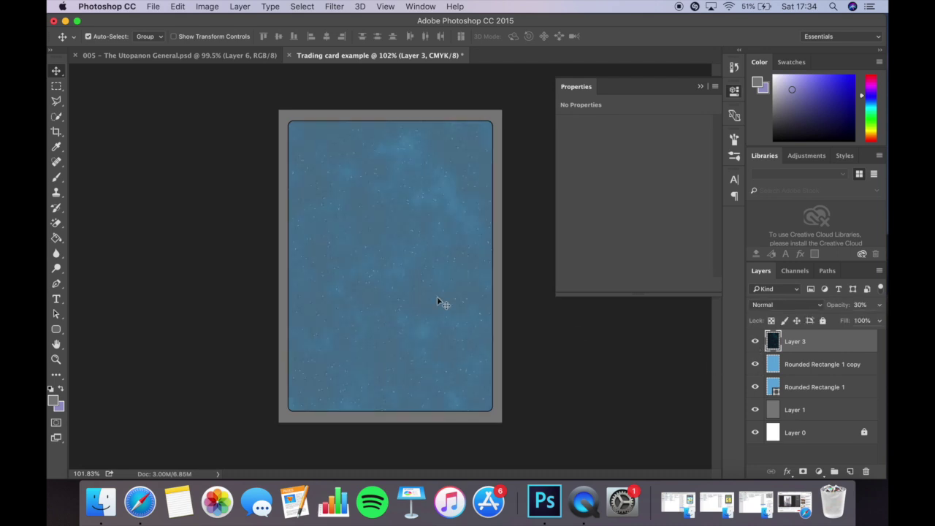
{"action": "left_click", "coordinate": [791, 369]}
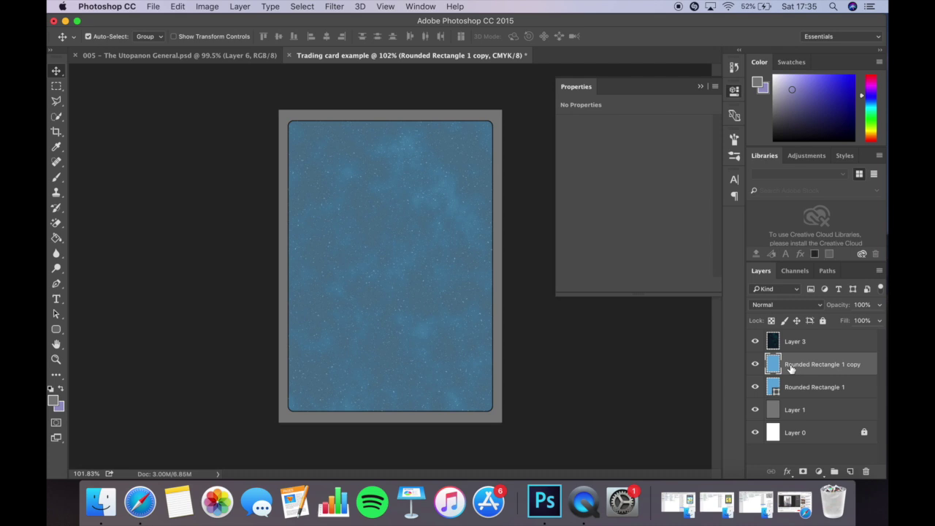
{"action": "key", "text": "BackSpace"}
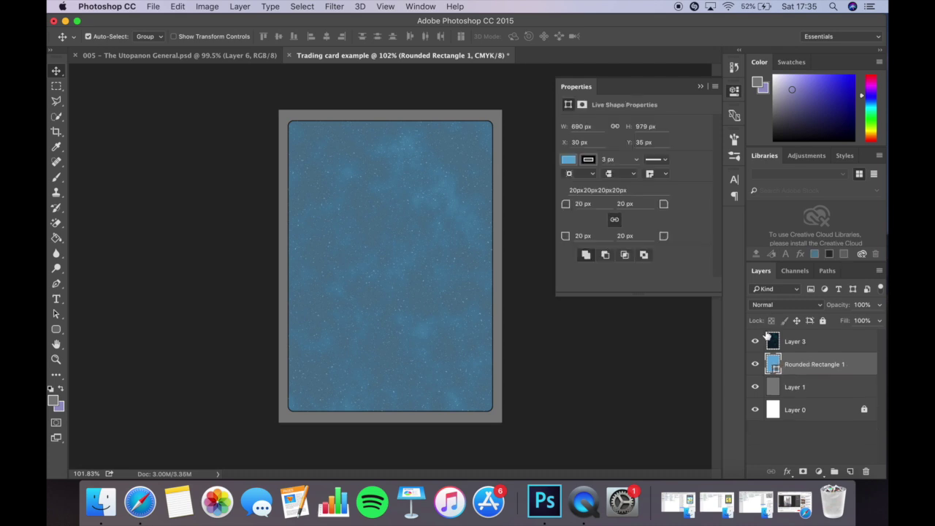
{"action": "left_click", "coordinate": [56, 328]}
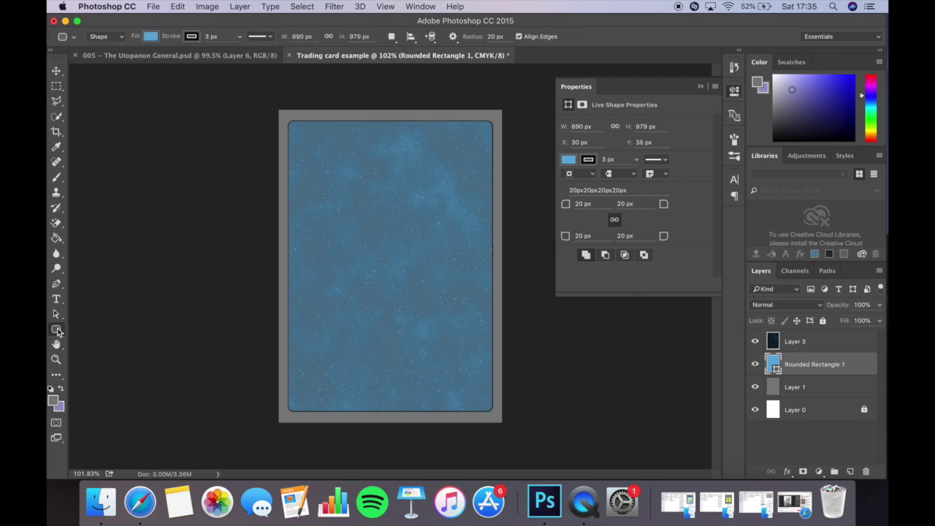
{"action": "left_click", "coordinate": [148, 37]}
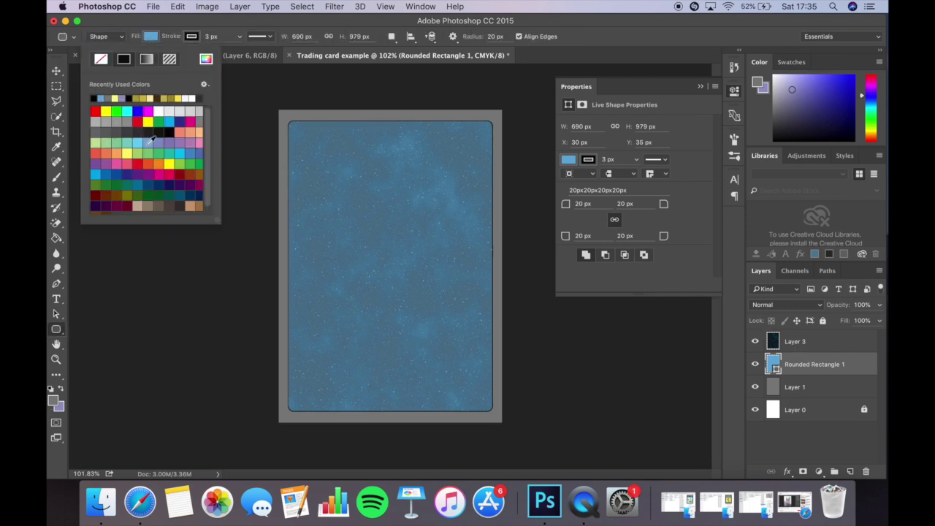
{"action": "left_click", "coordinate": [160, 150]}
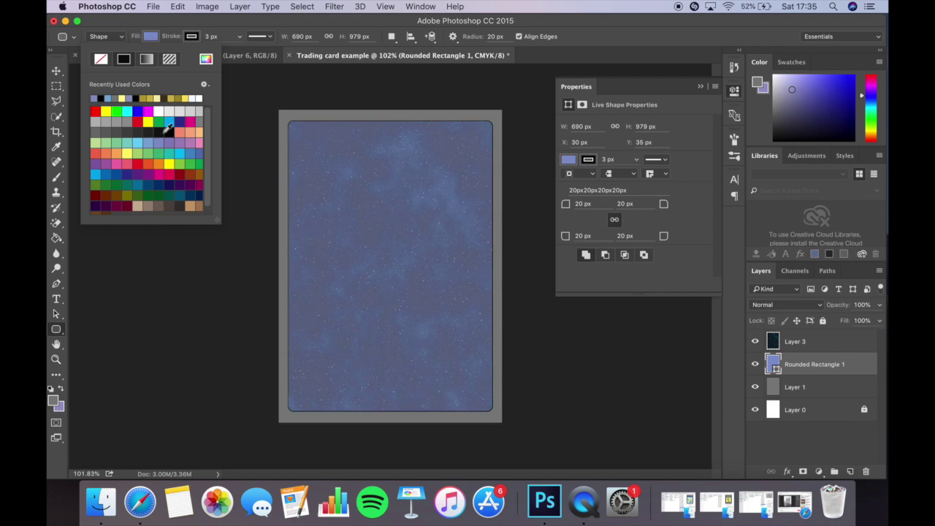
{"action": "left_click", "coordinate": [184, 172]}
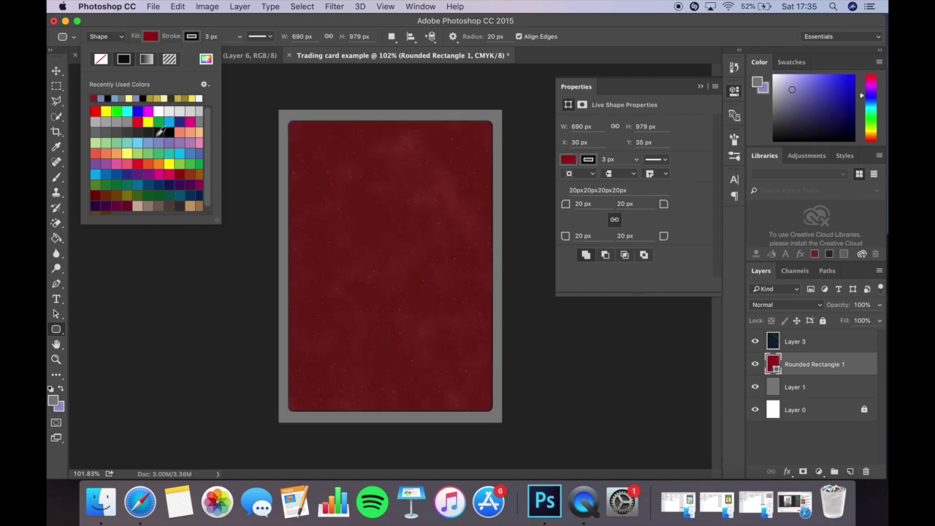
{"action": "left_click", "coordinate": [116, 97]}
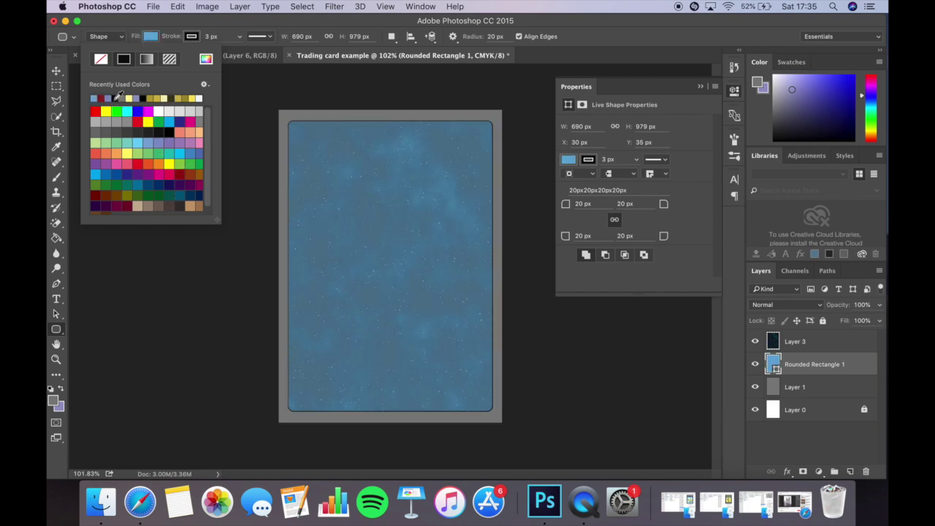
{"action": "key", "text": "v"}
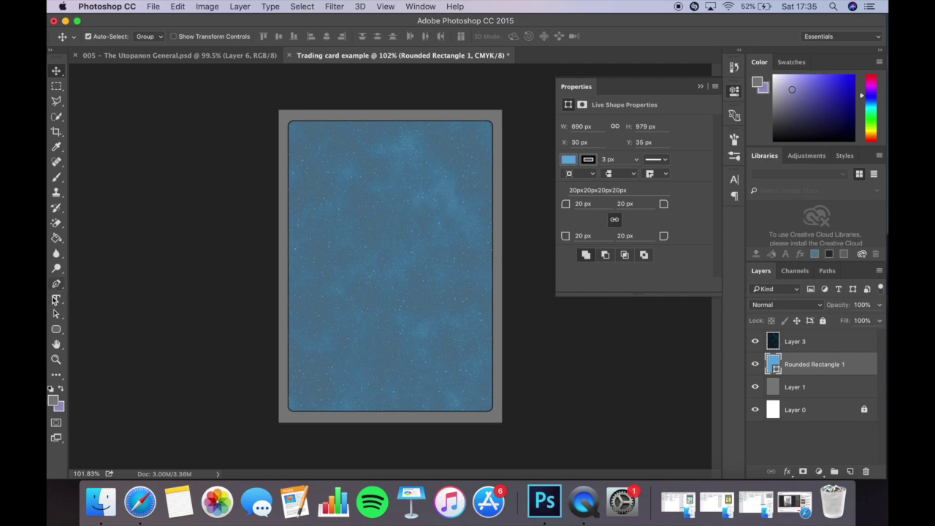
Delete the white Layer 0 from the Layers panel.
{"action": "left_click", "coordinate": [796, 342]}
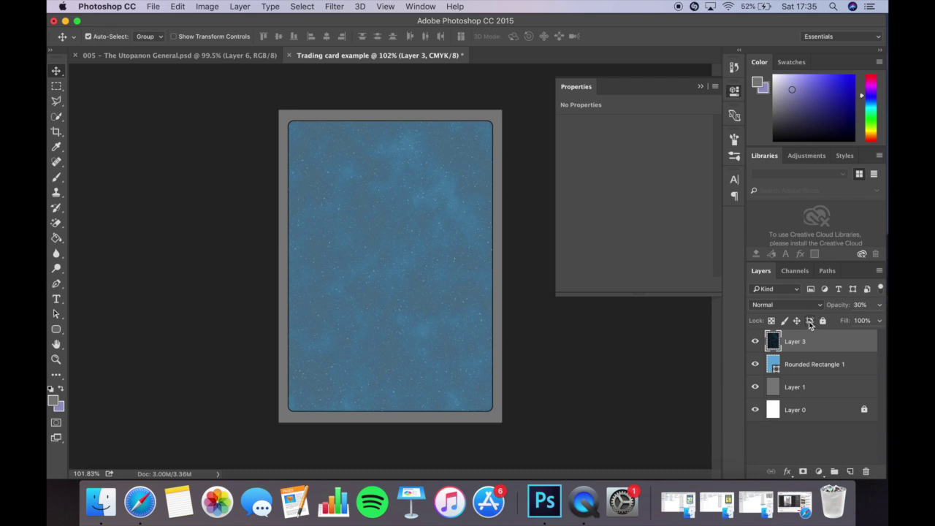
{"action": "left_click", "coordinate": [851, 412]}
{"action": "key", "text": "Delete"}
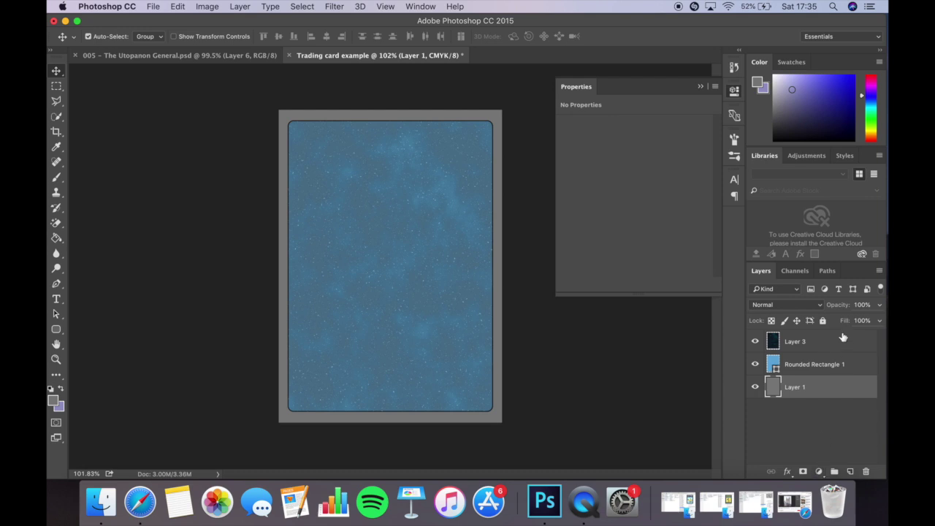
Lock Layer 1, Rounded Rectangle 1 and Layer 3 with Lock All.
{"action": "left_click", "coordinate": [823, 320]}
{"action": "left_click", "coordinate": [835, 365]}
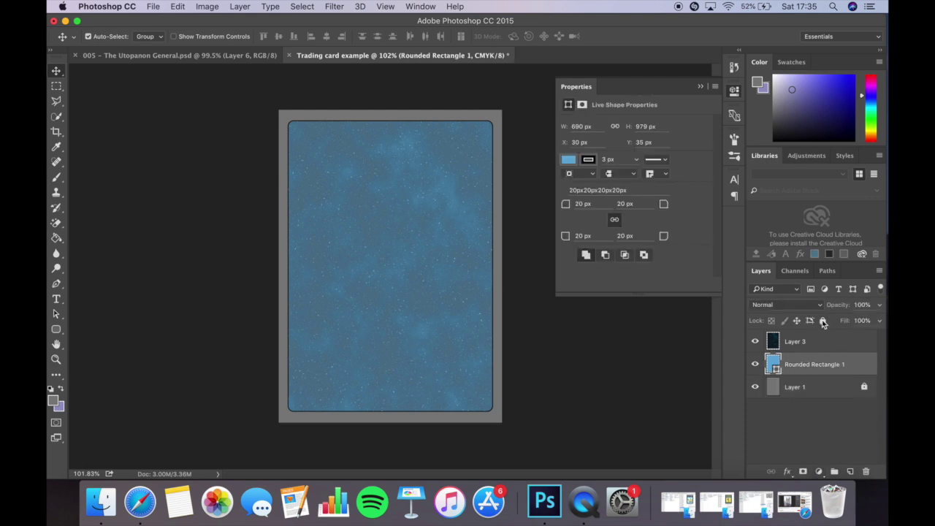
{"action": "left_click", "coordinate": [823, 320]}
{"action": "left_click", "coordinate": [847, 352]}
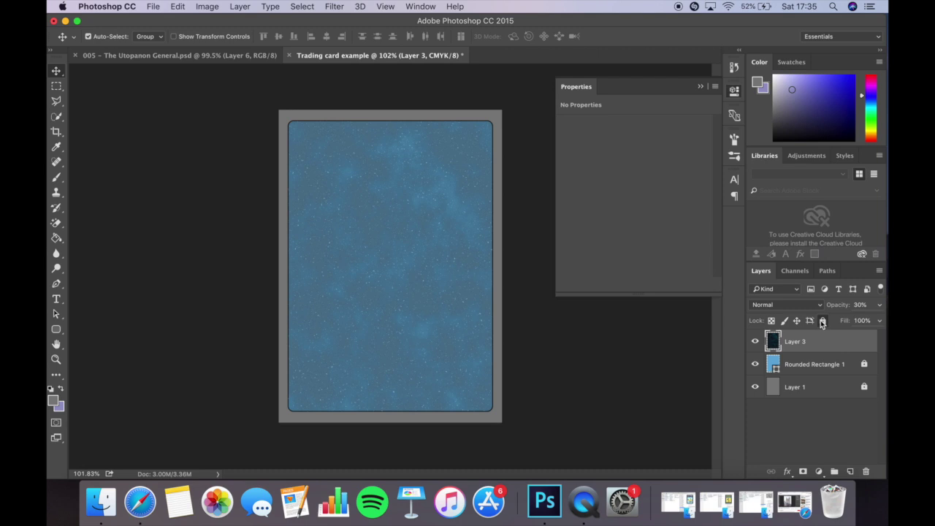
{"action": "left_click", "coordinate": [822, 320]}
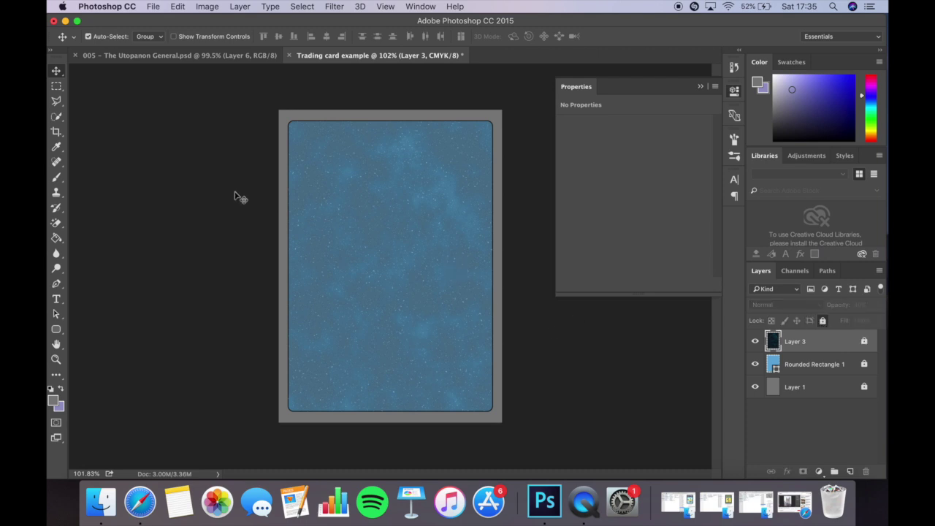
{"action": "left_click", "coordinate": [55, 329]}
With the Rectangle Tool, draw the top banner box and the small rounded boxes on the card.
{"action": "right_click", "coordinate": [56, 329]}
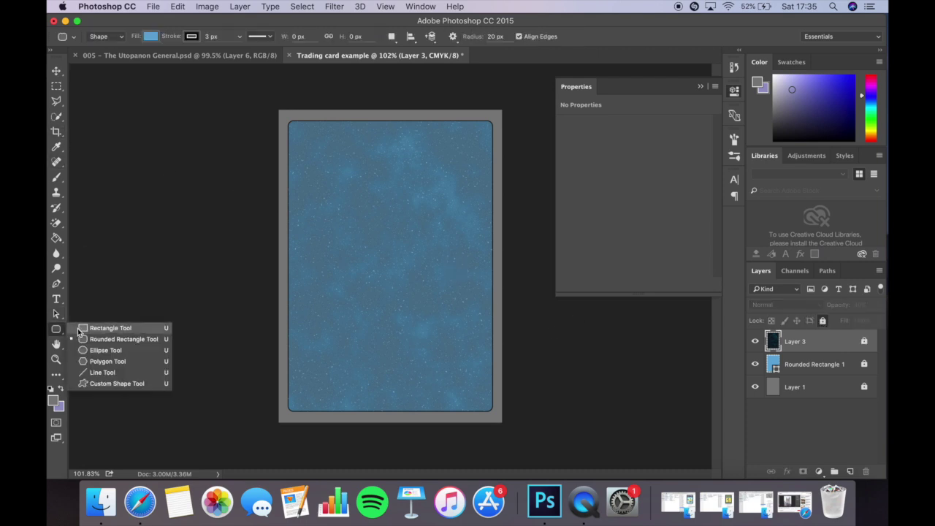
{"action": "left_click", "coordinate": [77, 328]}
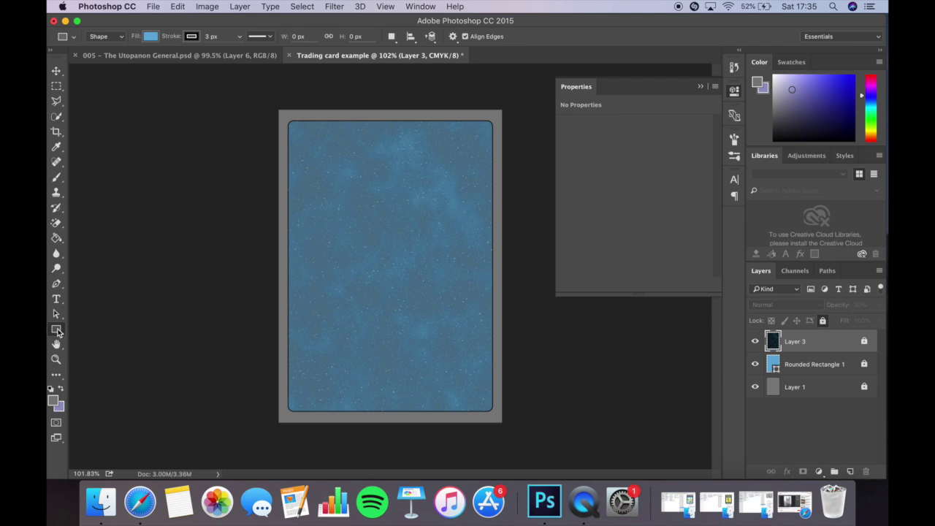
{"action": "right_click", "coordinate": [57, 329]}
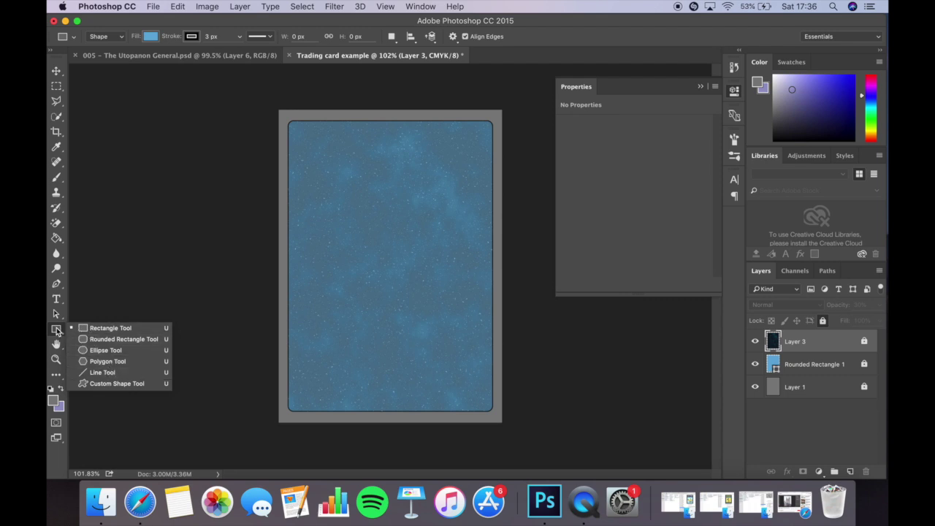
{"action": "left_click", "coordinate": [98, 328]}
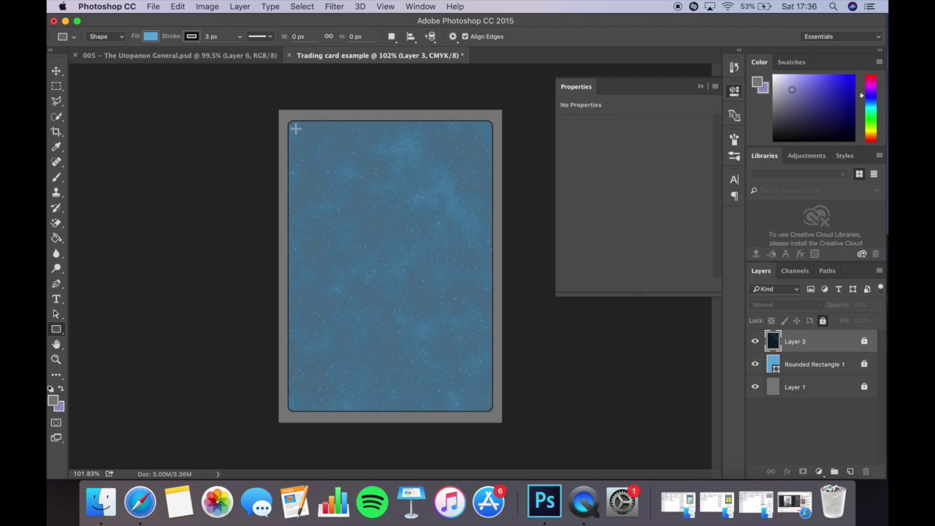
{"action": "mouse_move", "coordinate": [297, 129]}
{"action": "left_mouse_down"}
{"action": "mouse_move", "coordinate": [342, 150]}
{"action": "mouse_move", "coordinate": [484, 155]}
{"action": "left_mouse_up"}
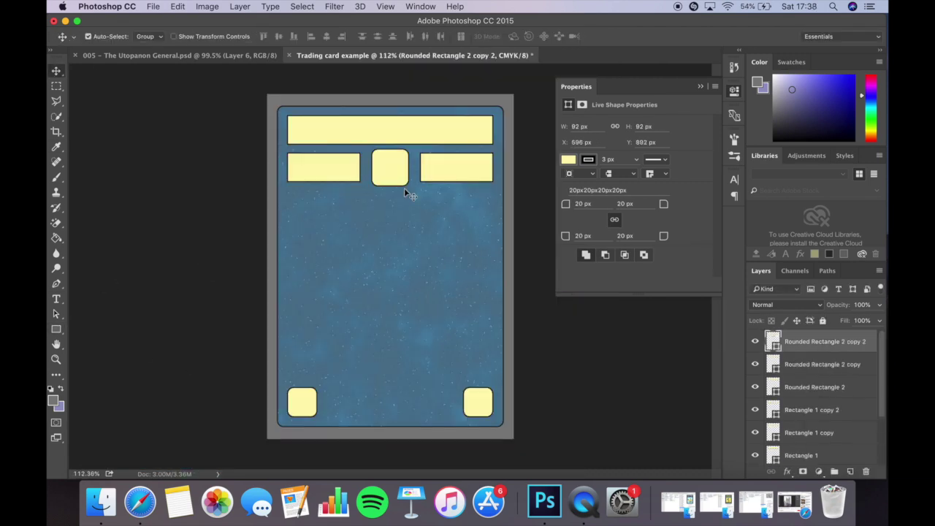
{"action": "left_click", "coordinate": [484, 403]}
Draw the large central panel and Free Transform it taller toward the second row.
{"action": "left_click_drag", "start_coordinate": [301, 339], "coordinate": [288, 349]}
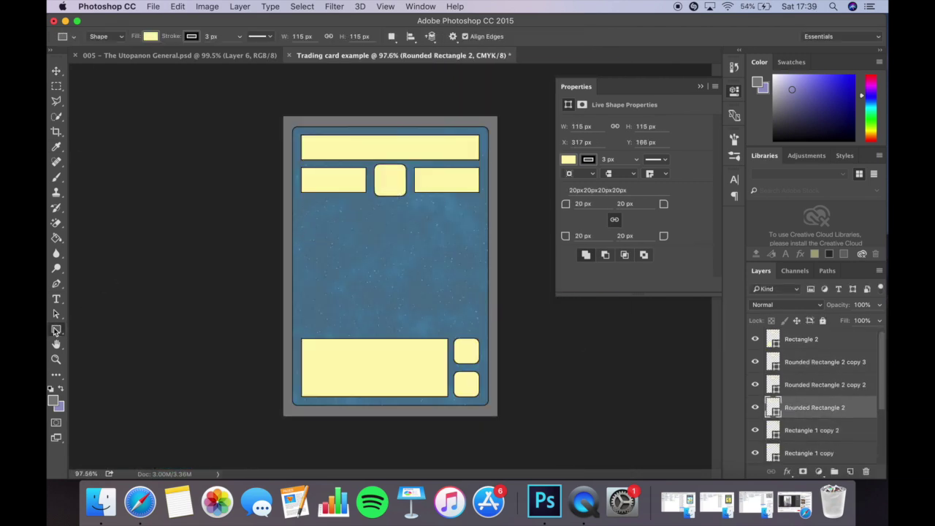
{"action": "key", "text": "ctrl+t"}
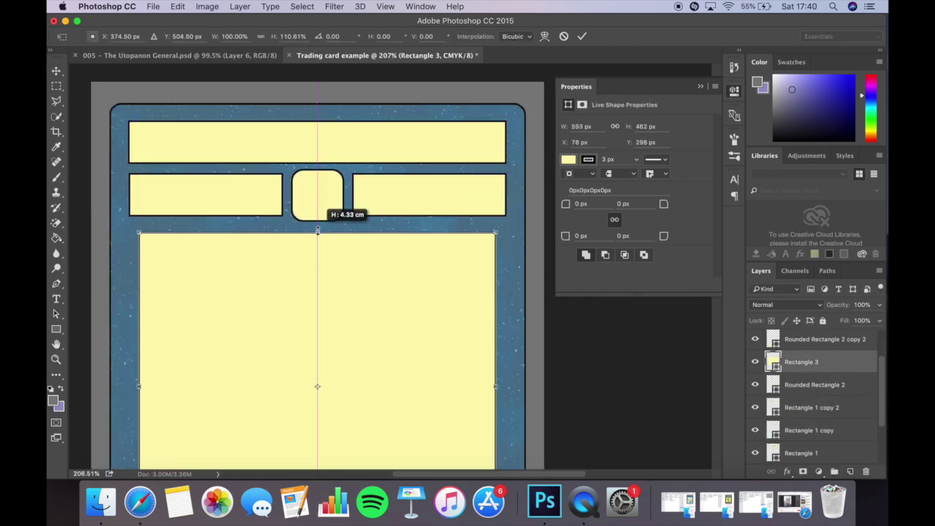
{"action": "left_click_drag", "start_coordinate": [334, 219], "coordinate": [346, 299]}
{"action": "key", "text": "Return"}
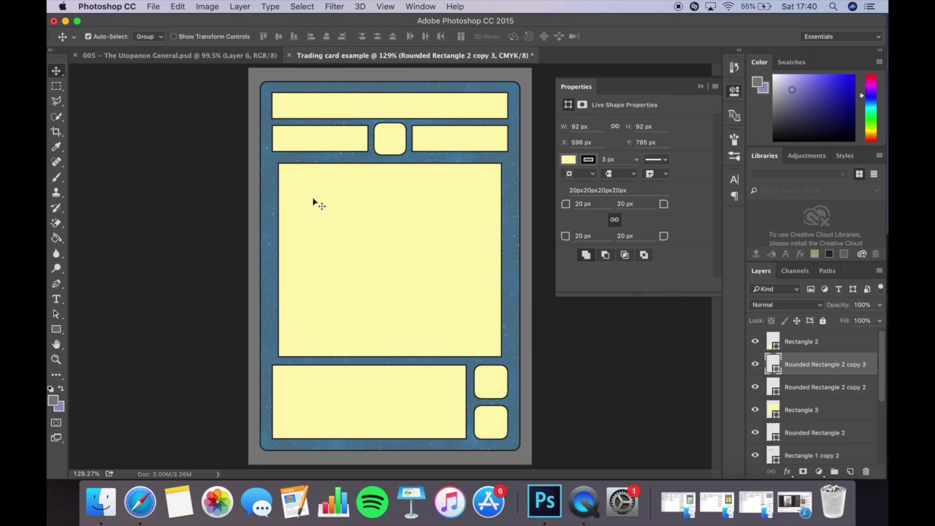
Nudge the small rounded square Rounded Rectangle 2, then return it to place.
{"action": "left_click", "coordinate": [393, 143]}
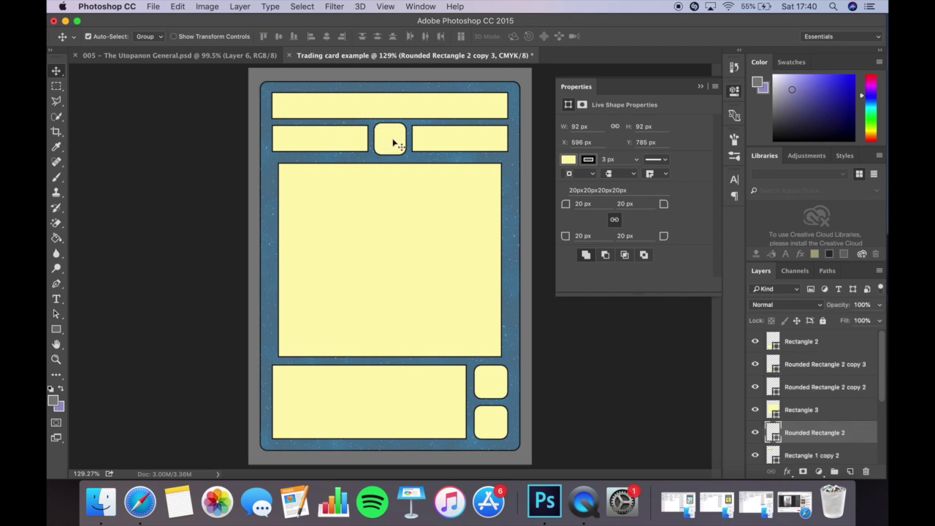
{"action": "mouse_move", "coordinate": [393, 141]}
{"action": "left_mouse_down"}
{"action": "mouse_move", "coordinate": [395, 150]}
{"action": "mouse_move", "coordinate": [408, 148]}
{"action": "left_mouse_up"}
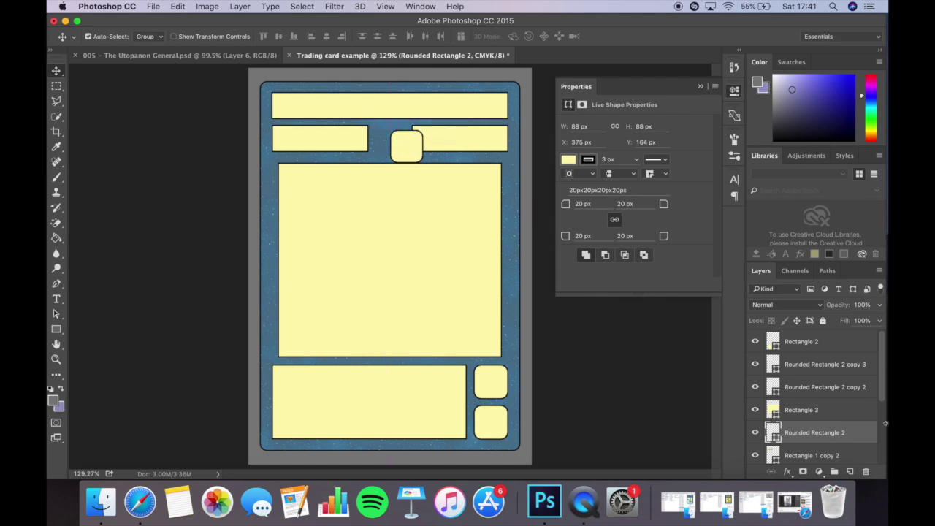
{"action": "left_click", "coordinate": [547, 226]}
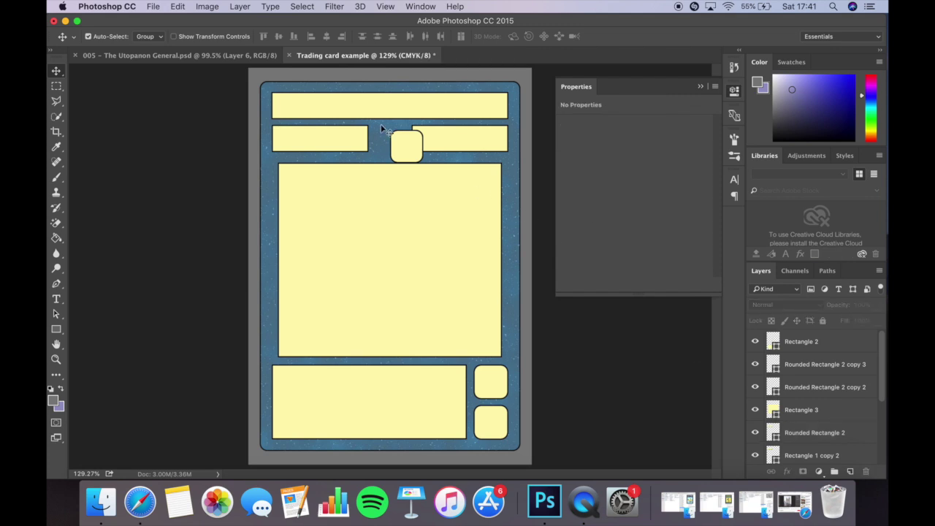
{"action": "mouse_move", "coordinate": [402, 140]}
{"action": "left_mouse_down"}
{"action": "mouse_move", "coordinate": [386, 132]}
{"action": "mouse_move", "coordinate": [403, 139]}
{"action": "left_mouse_up"}
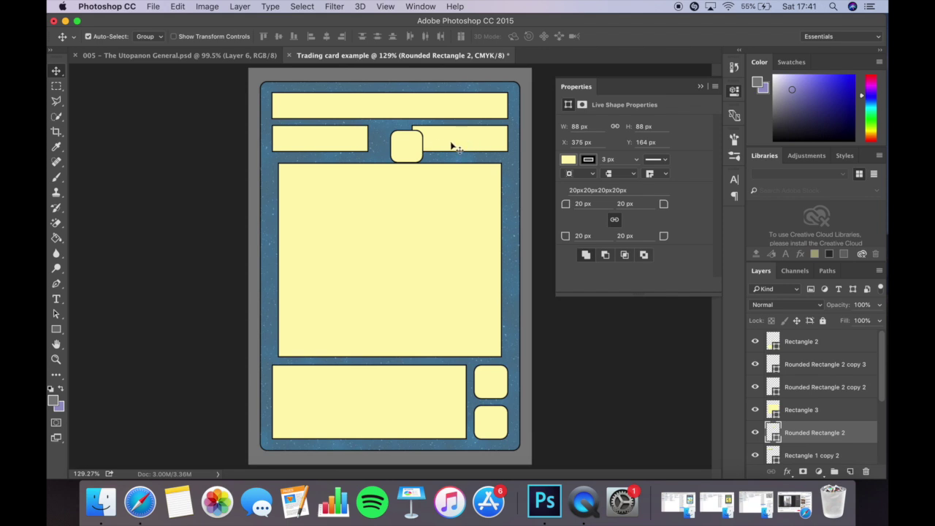
Distribute the second-row boxes evenly across and align them vertically.
{"action": "left_click", "coordinate": [356, 142], "text": "shift"}
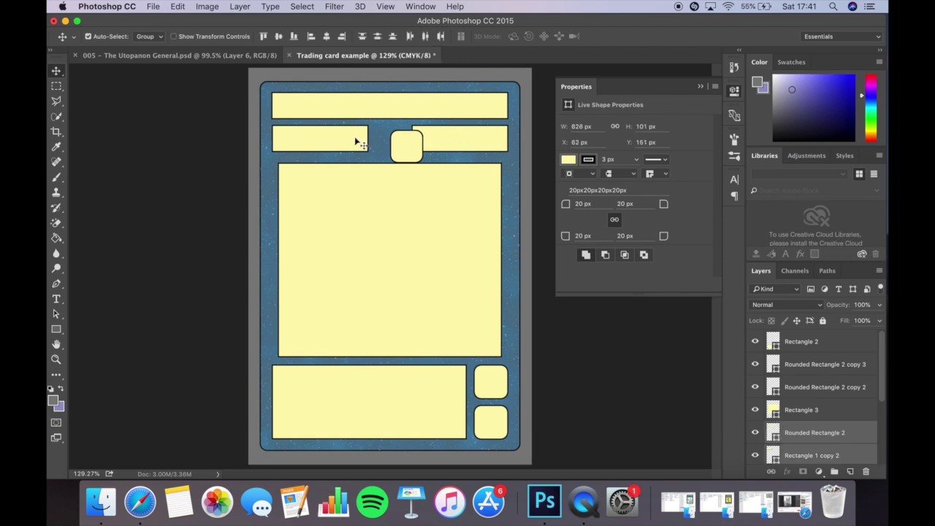
{"action": "scroll", "coordinate": [820, 422], "scroll_direction": "down", "scroll_amount": 2}
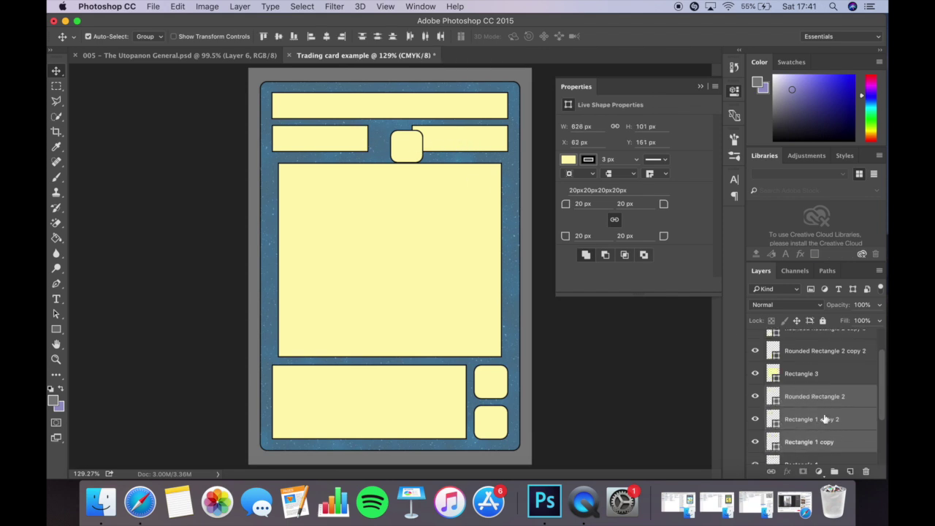
{"action": "left_click", "coordinate": [777, 439], "text": "shift"}
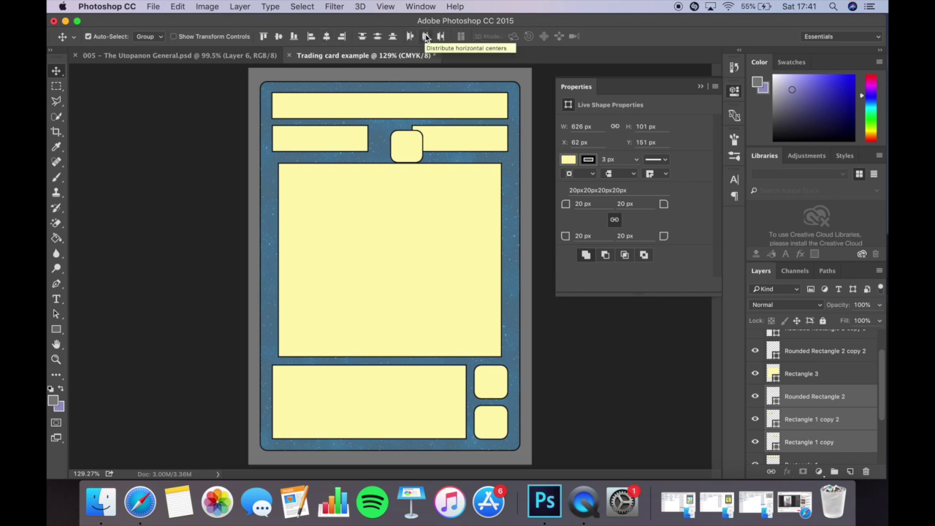
{"action": "left_click", "coordinate": [426, 37]}
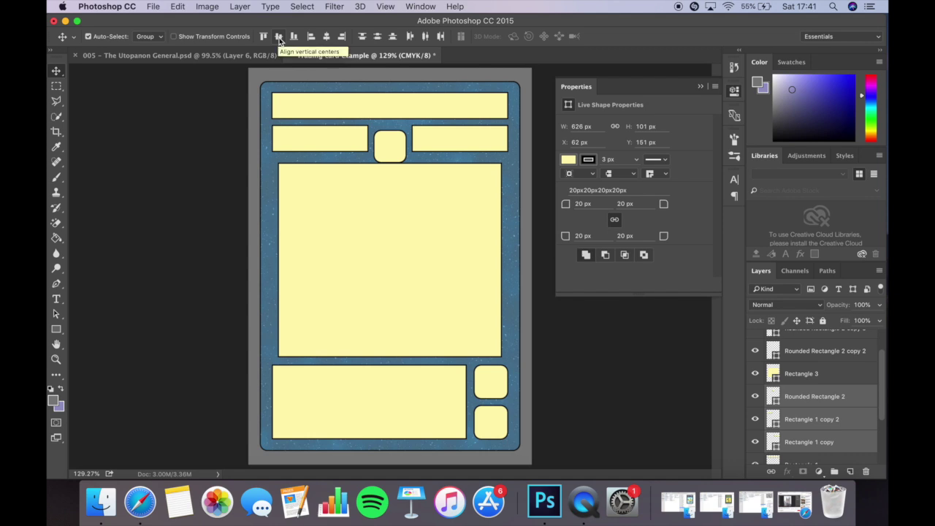
{"action": "left_click", "coordinate": [278, 38]}
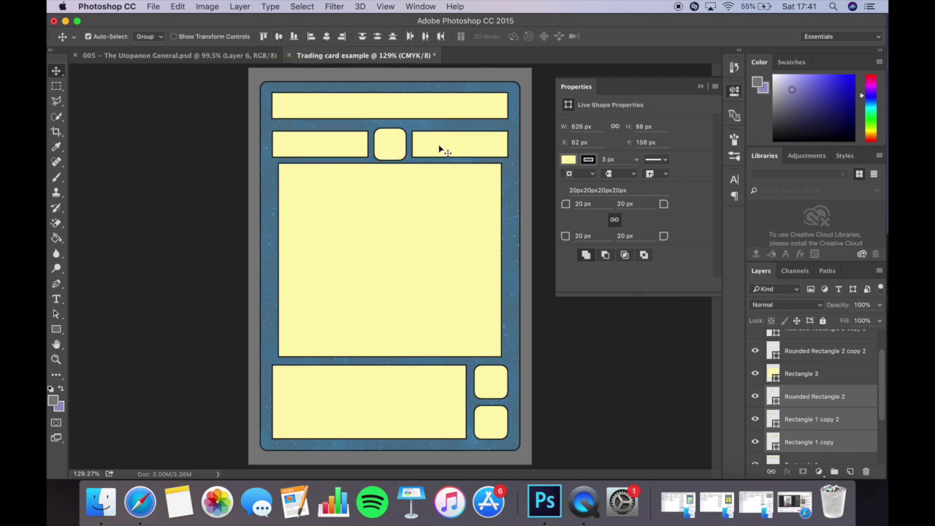
{"action": "left_click", "coordinate": [405, 222]}
Move the three middle-row boxes up slightly so they sit evenly below the title bar.
{"action": "left_click", "coordinate": [336, 144]}
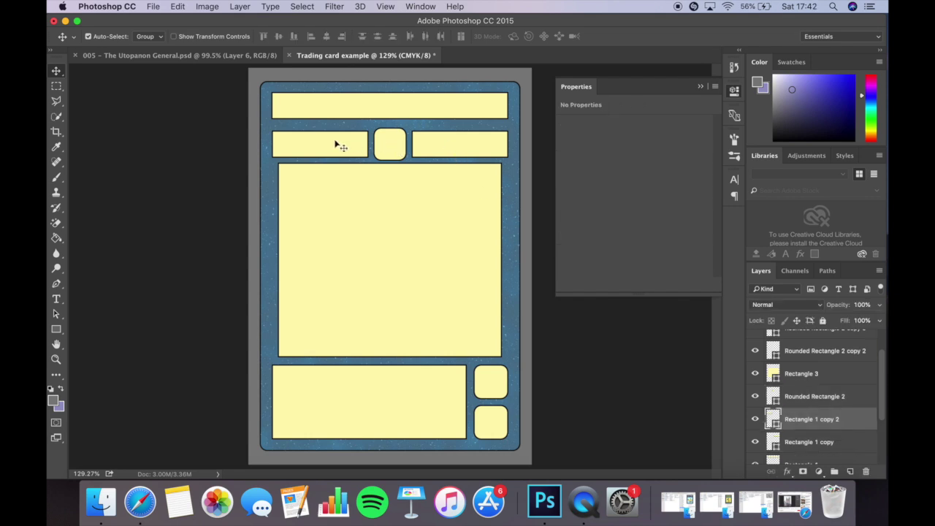
{"action": "left_click", "coordinate": [387, 142], "text": "shift"}
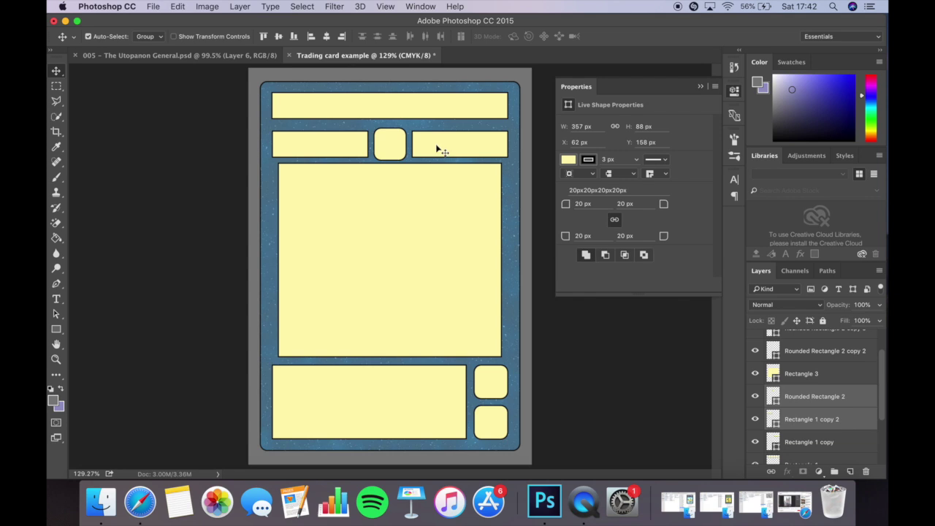
{"action": "left_click", "coordinate": [439, 150], "text": "shift"}
{"action": "left_click_drag", "start_coordinate": [439, 149], "coordinate": [438, 146]}
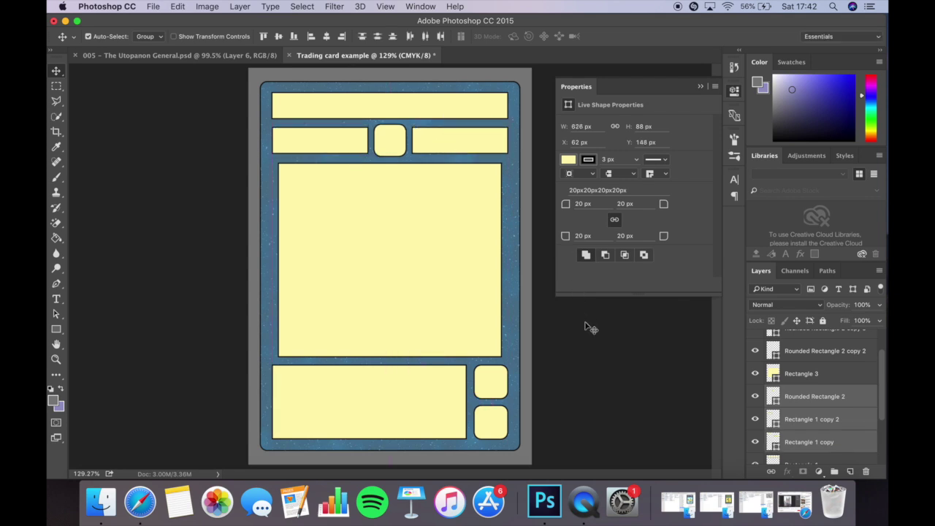
{"action": "left_click", "coordinate": [604, 353]}
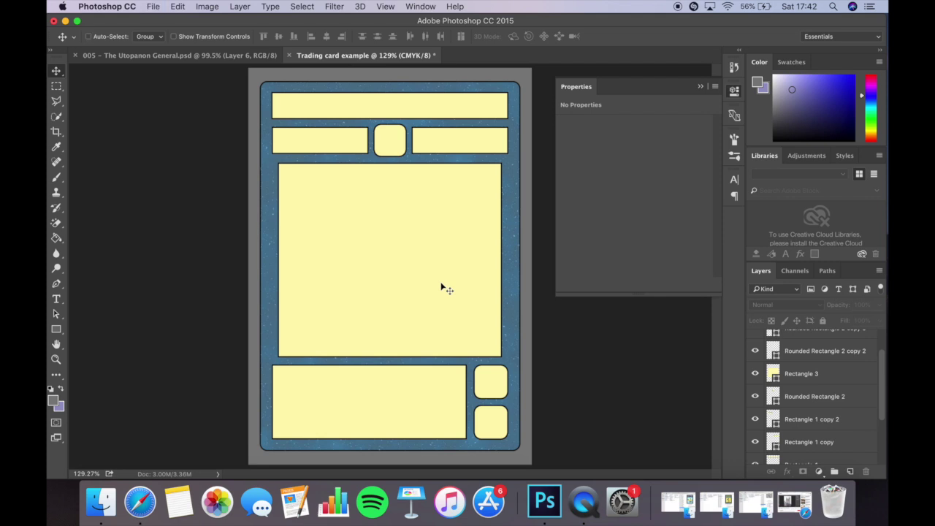
{"action": "key", "text": "super+s"}
Save As 'Trading card template' in Photoshop format on the iCloud Desktop.
{"action": "left_click", "coordinate": [633, 346]}
{"action": "left_click", "coordinate": [150, 6]}
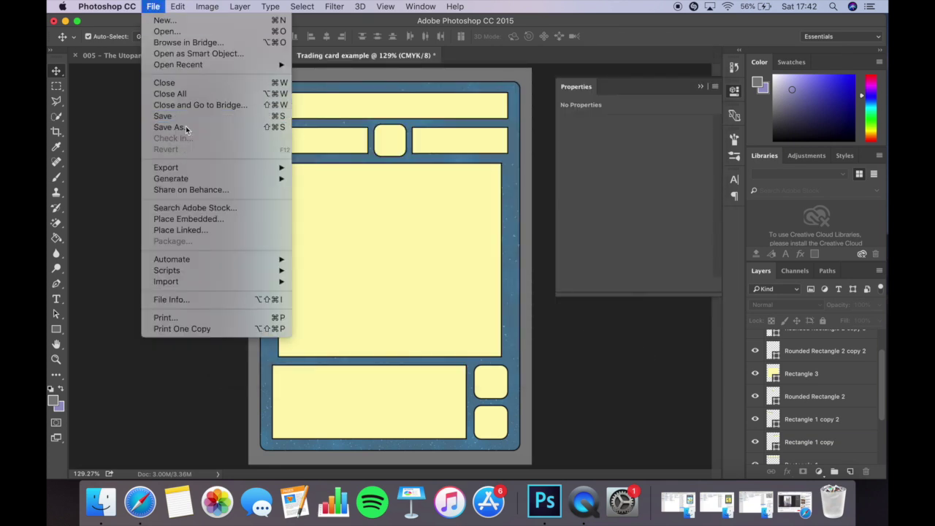
{"action": "left_click", "coordinate": [185, 129]}
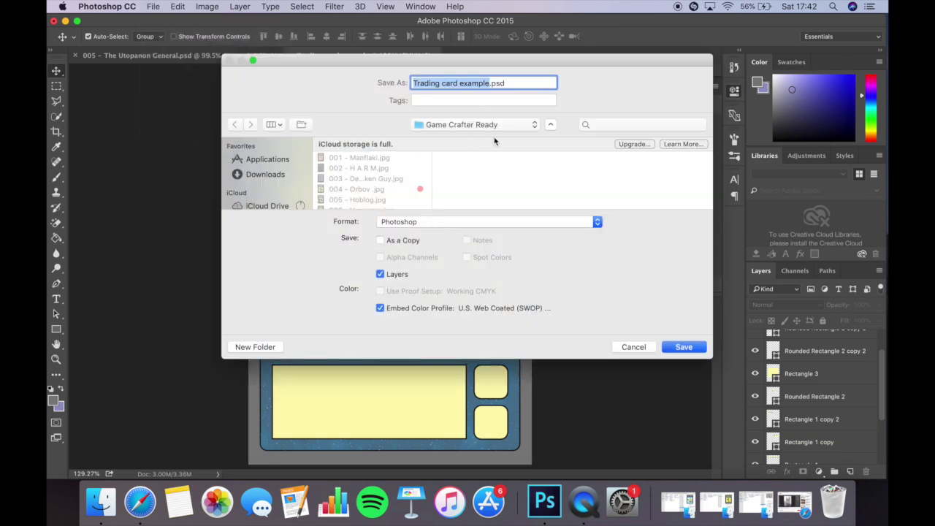
{"action": "double_click", "coordinate": [488, 85]}
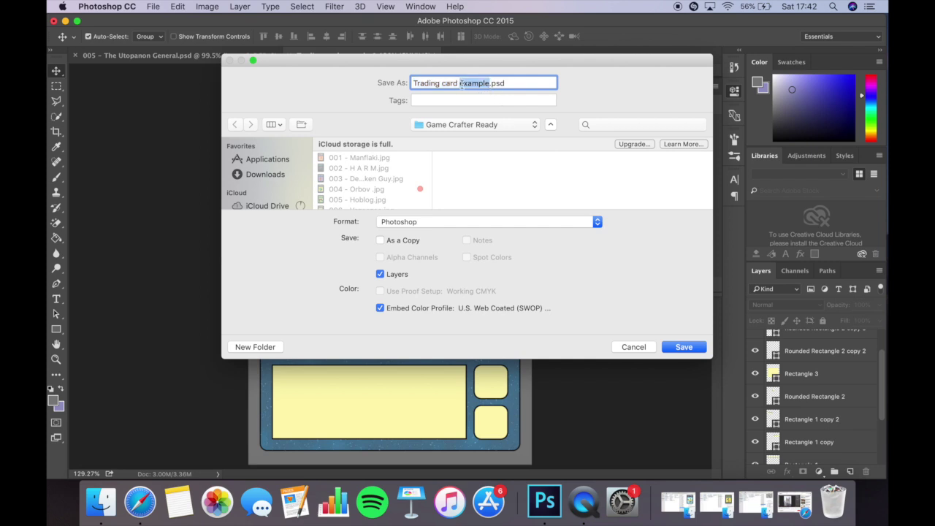
{"action": "type", "text": "templat"}
{"action": "left_click", "coordinate": [454, 125]}
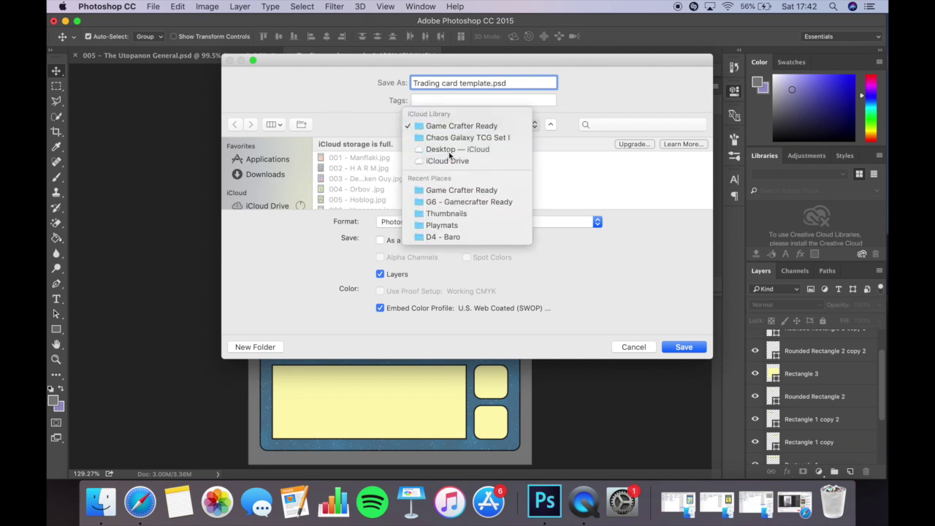
{"action": "left_click", "coordinate": [450, 150]}
{"action": "left_click", "coordinate": [680, 346]}
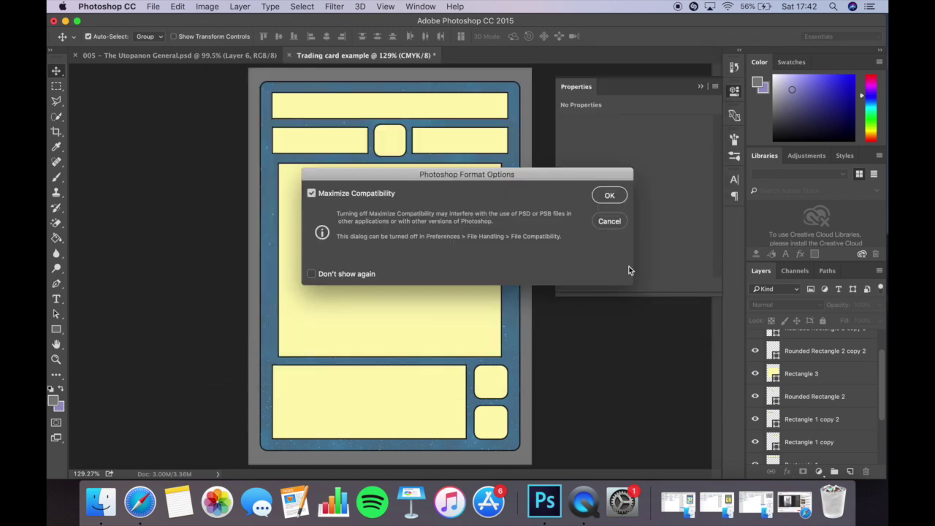
{"action": "left_click", "coordinate": [612, 203]}
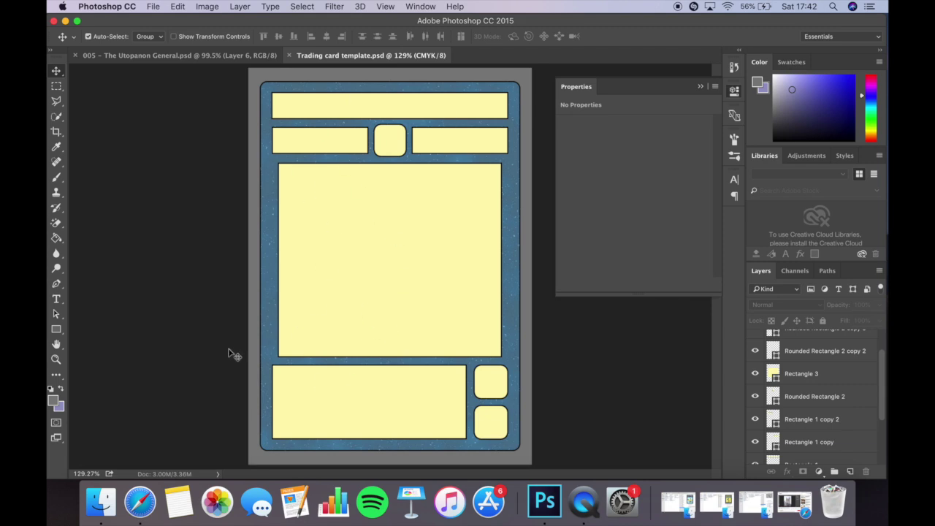
Close and reopen Trading card template.psd from the desktop, then select the Rounded Rectangle 1 border layer.
{"action": "left_click", "coordinate": [289, 55]}
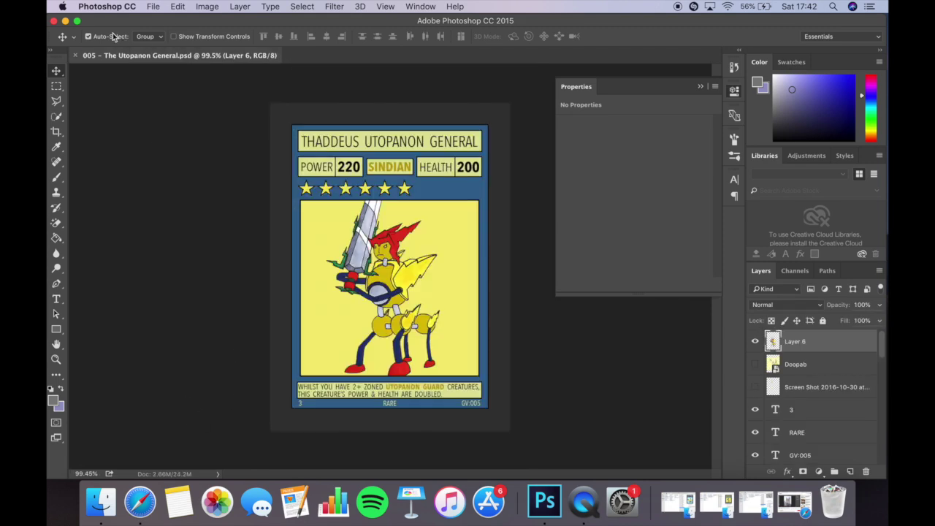
{"action": "left_click", "coordinate": [65, 20]}
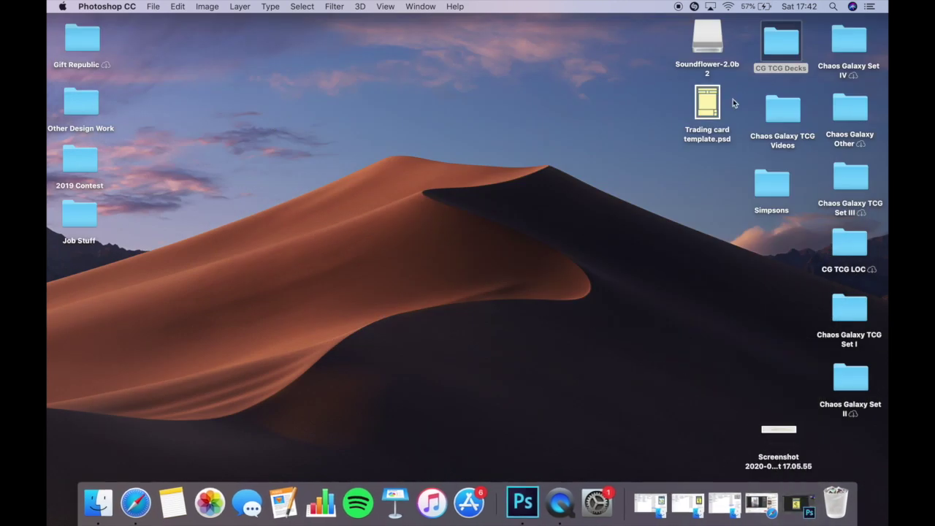
{"action": "double_click", "coordinate": [708, 104]}
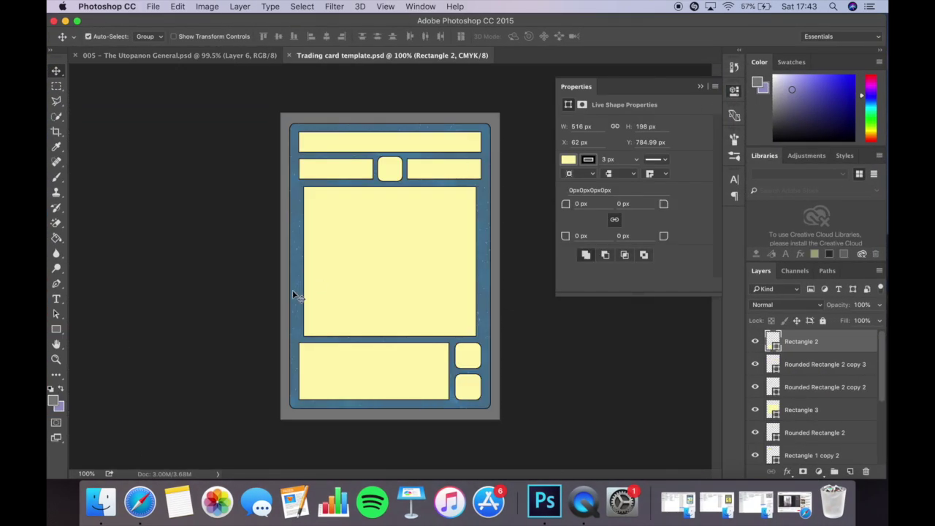
{"action": "scroll", "coordinate": [402, 229], "scroll_direction": "up", "scroll_amount": 3}
{"action": "scroll", "coordinate": [398, 167], "scroll_direction": "down", "scroll_amount": 5}
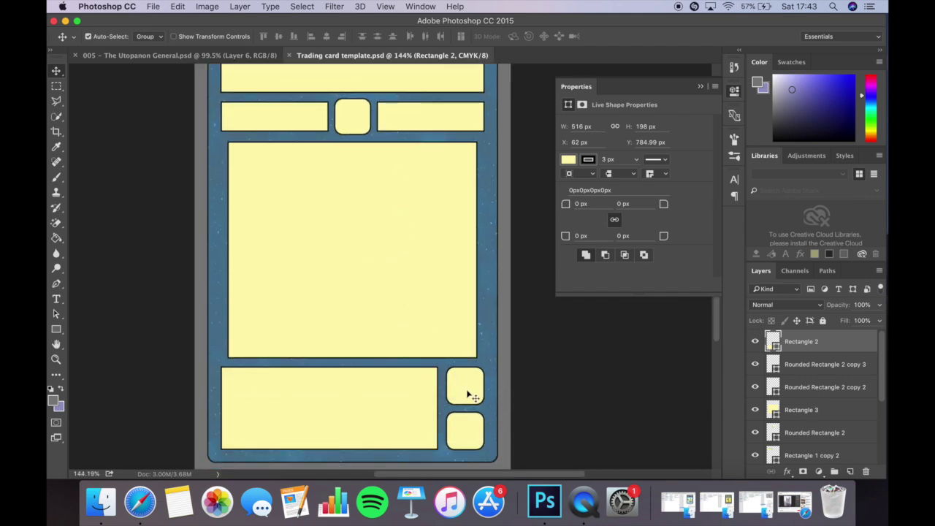
{"action": "left_click", "coordinate": [489, 328]}
{"action": "scroll", "coordinate": [771, 369], "scroll_direction": "down", "scroll_amount": 3}
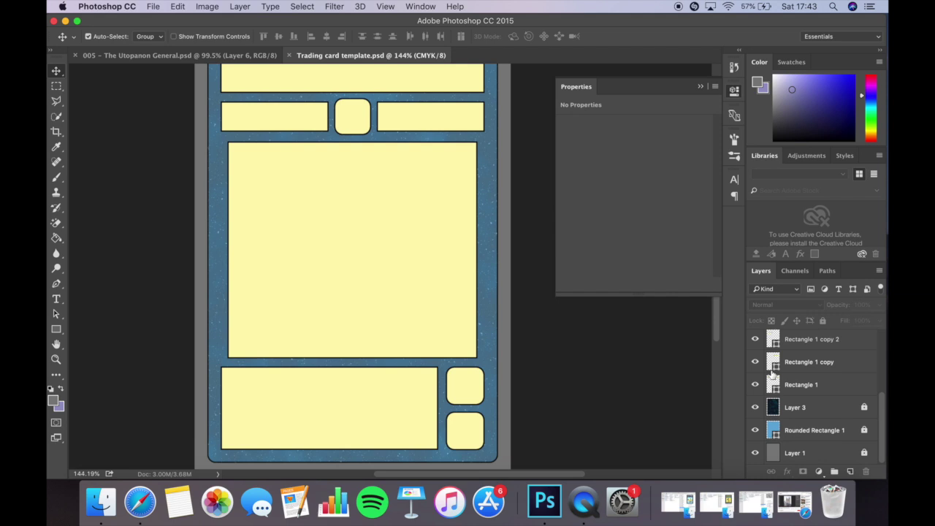
{"action": "left_click", "coordinate": [847, 431]}
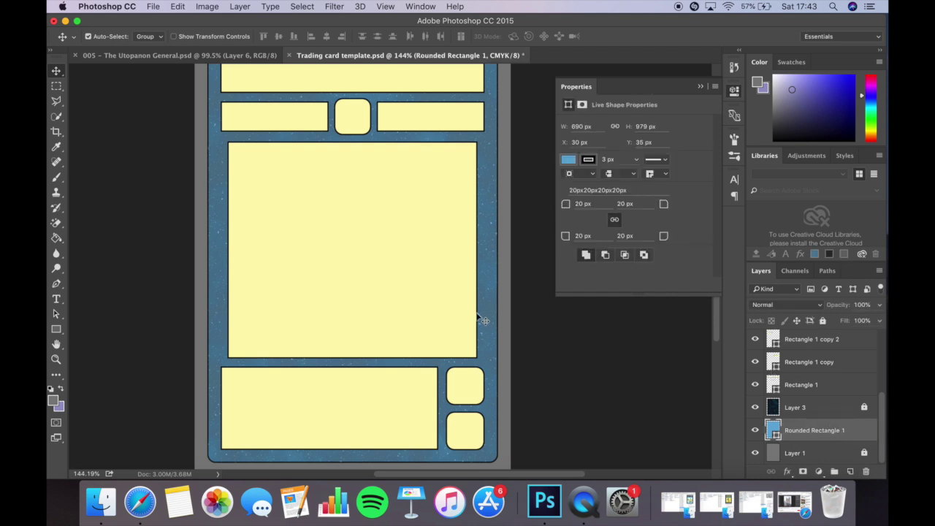
Change the card border's fill colour to red.
{"action": "left_click", "coordinate": [56, 328]}
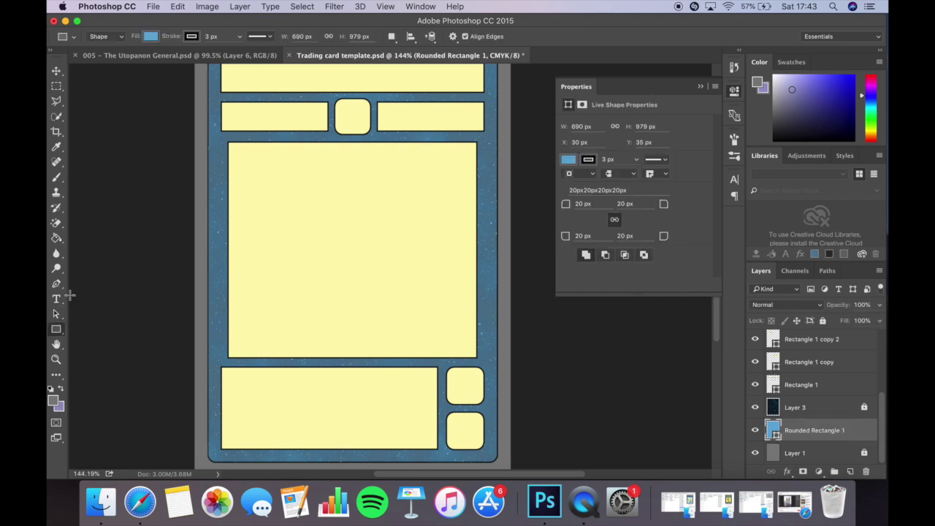
{"action": "left_click", "coordinate": [149, 37]}
{"action": "left_click", "coordinate": [94, 111]}
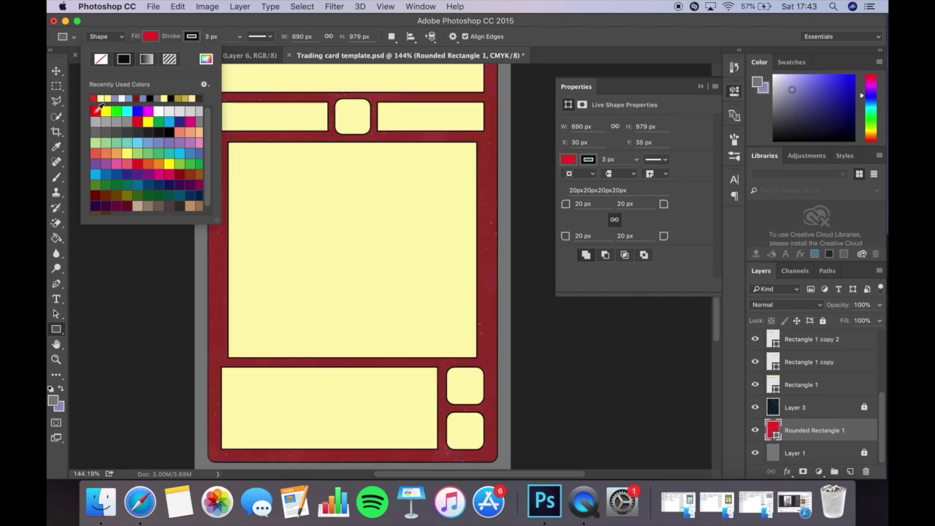
{"action": "key", "text": "Return"}
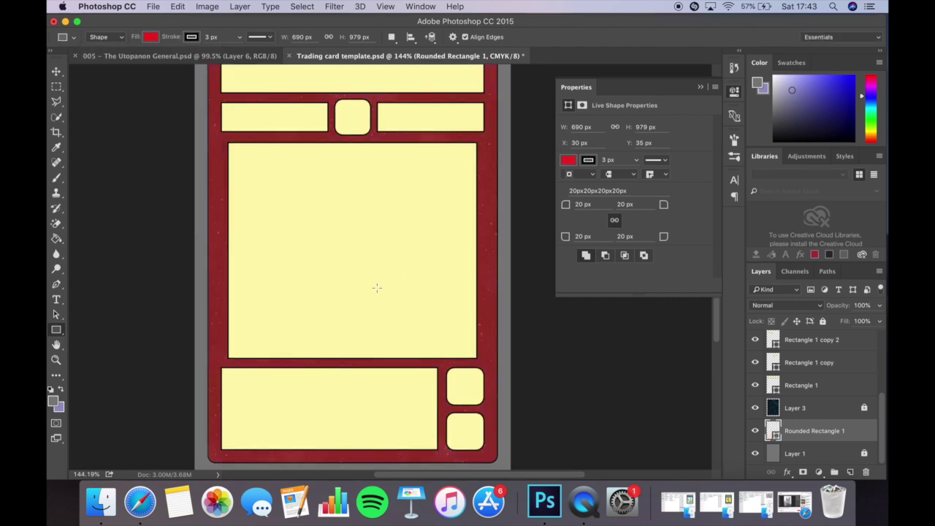
{"action": "scroll", "coordinate": [375, 306], "scroll_direction": "down", "scroll_amount": 2}
Save the document as 'Trading card resource template' in Photoshop format.
{"action": "key", "text": "super+shift+s"}
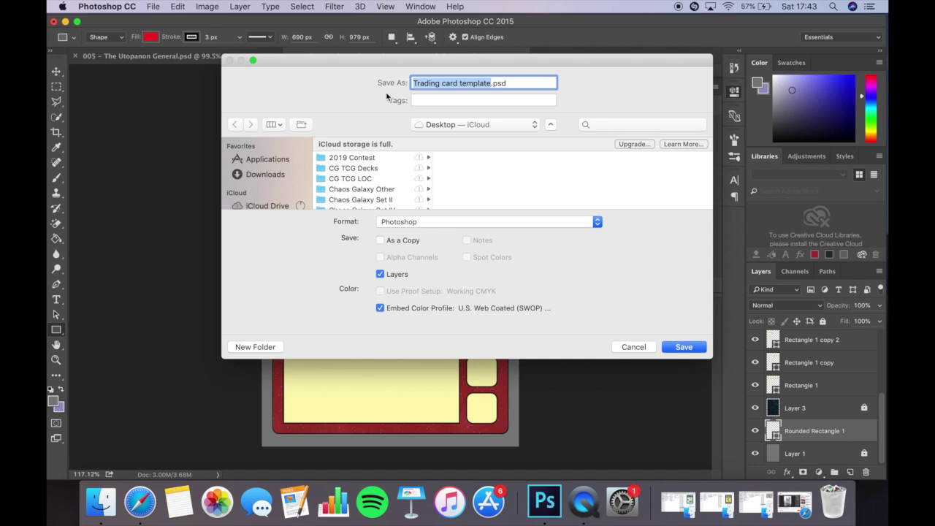
{"action": "left_click", "coordinate": [460, 84]}
{"action": "type", "text": "resource"}
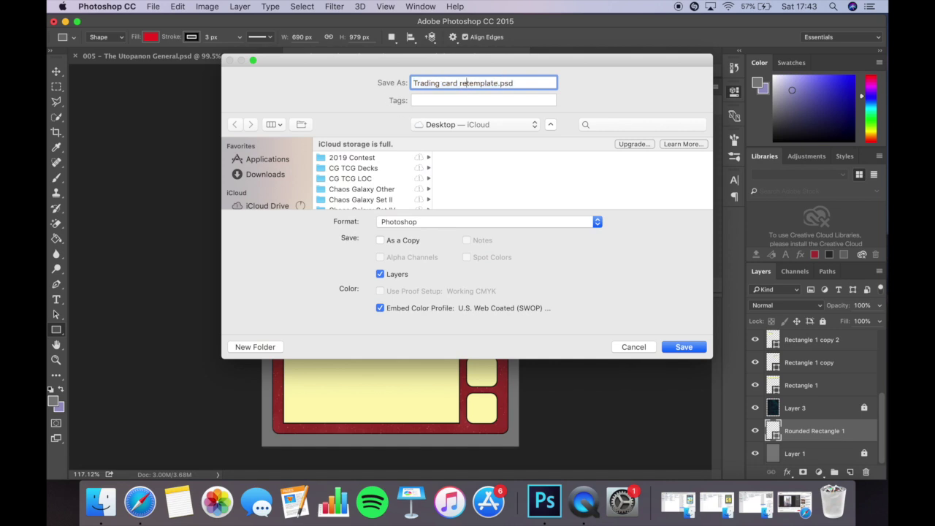
{"action": "key", "text": "Return"}
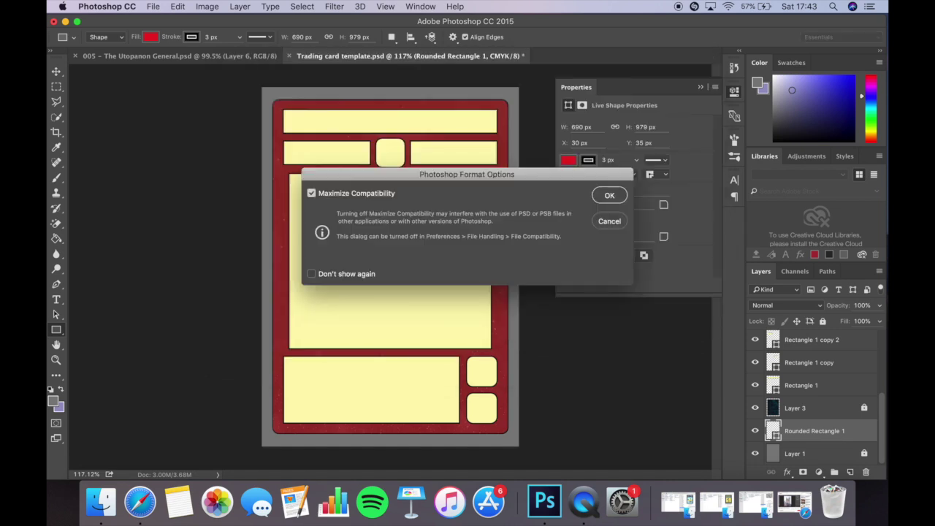
{"action": "left_click", "coordinate": [609, 195]}
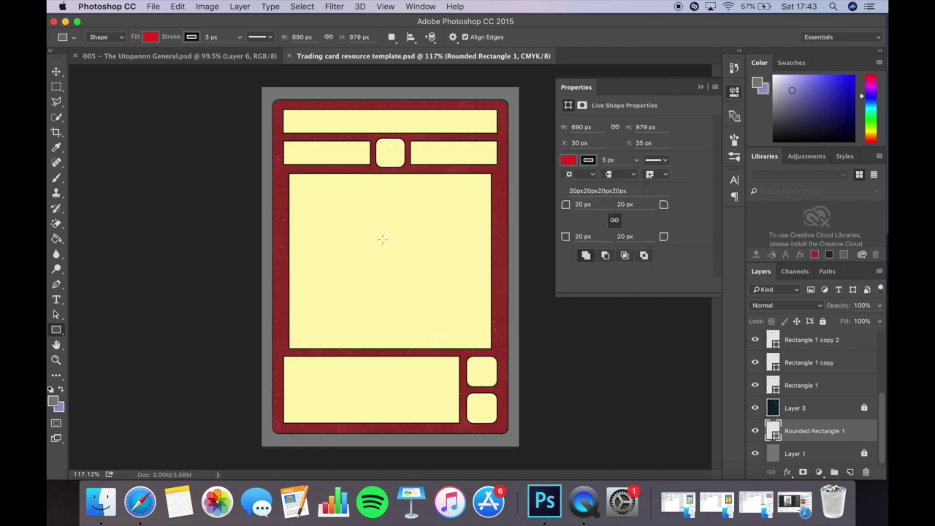
Step backward to restore the blue border and lock the Rounded Rectangle 1 layer.
{"action": "left_click", "coordinate": [179, 7]}
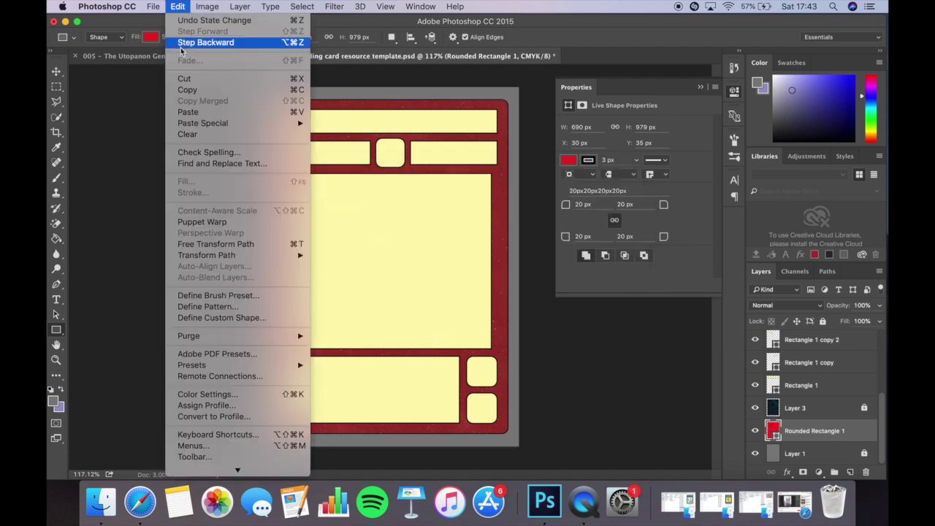
{"action": "left_click", "coordinate": [205, 43]}
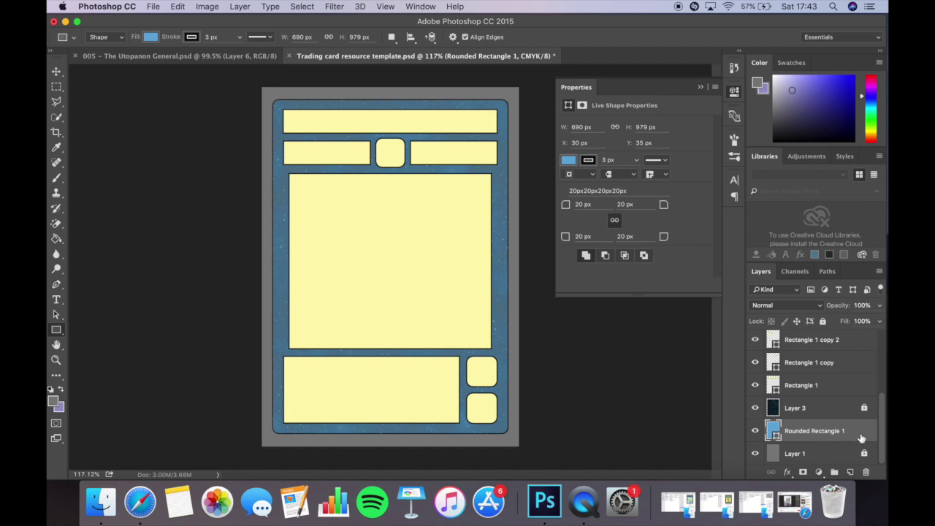
{"action": "left_click", "coordinate": [822, 321]}
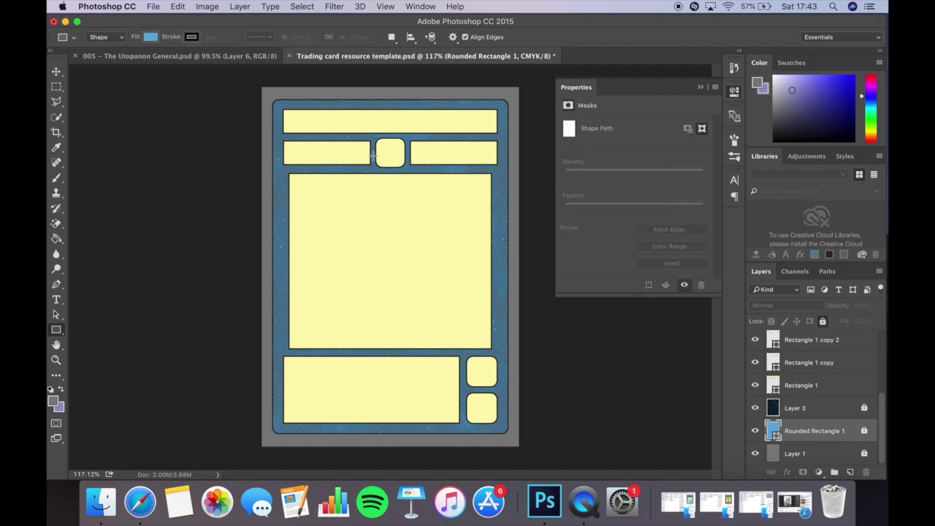
Drag IMG_2170.CR2 from the Finder Raw folder into Photoshop to open it in Camera Raw.
{"action": "key", "text": "v"}
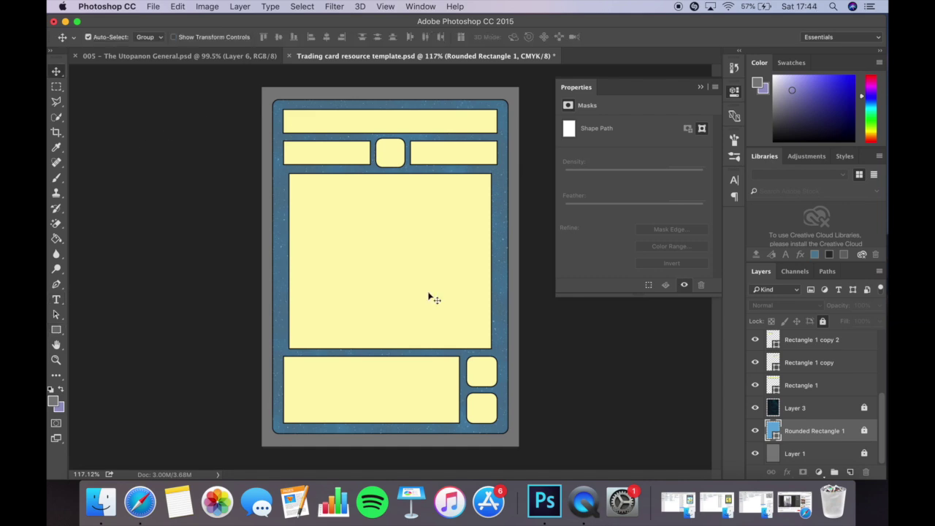
{"action": "left_click_drag", "start_coordinate": [375, 24], "coordinate": [207, 6]}
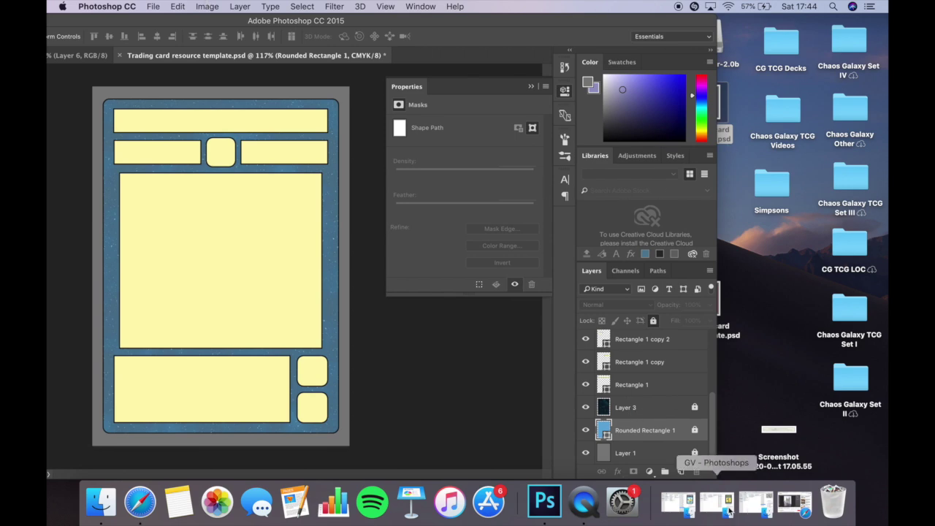
{"action": "left_click", "coordinate": [758, 504]}
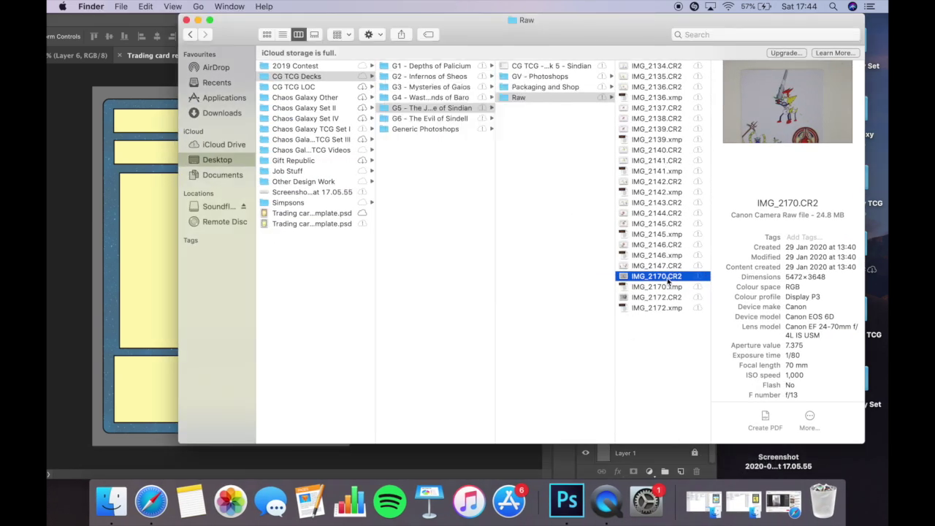
{"action": "left_click_drag", "start_coordinate": [666, 278], "coordinate": [161, 277]}
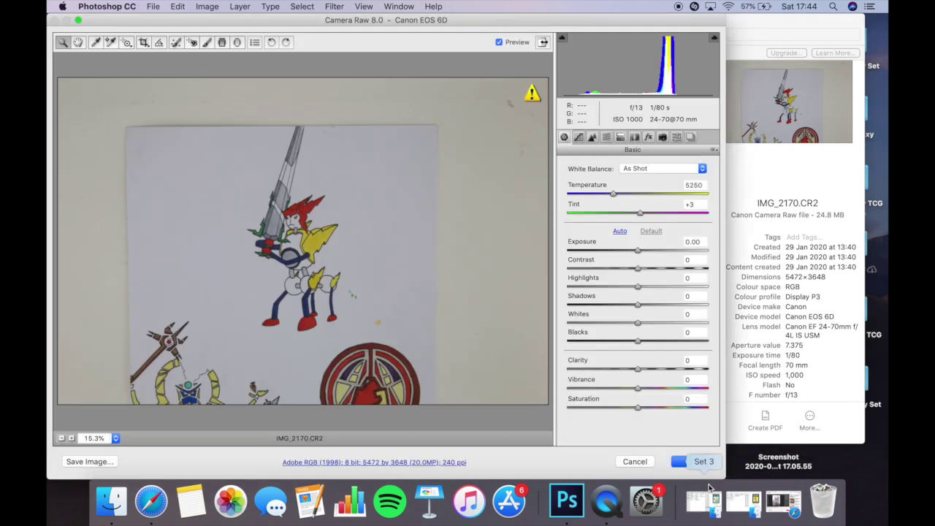
Accept Camera Raw defaults, commit the placed IMG_2170 photo, and move its layer to the top.
{"action": "left_click", "coordinate": [690, 462]}
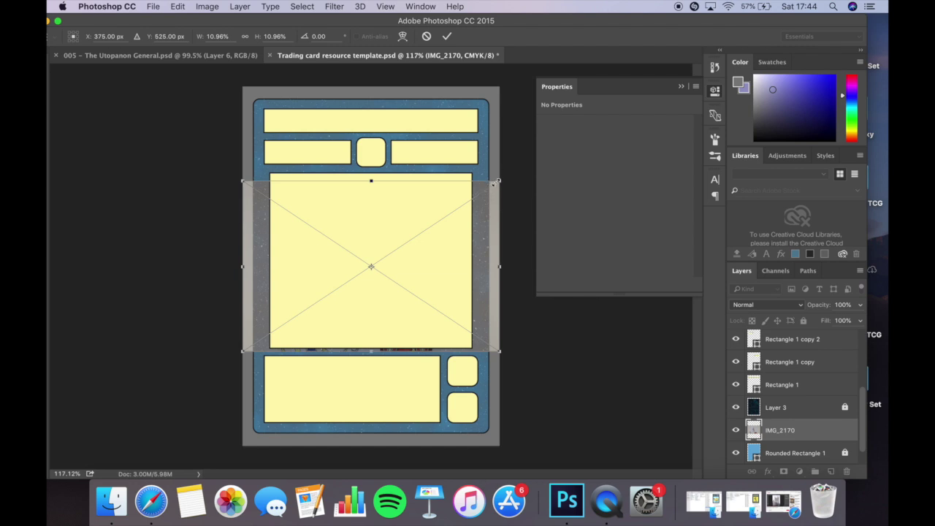
{"action": "key", "text": "Return"}
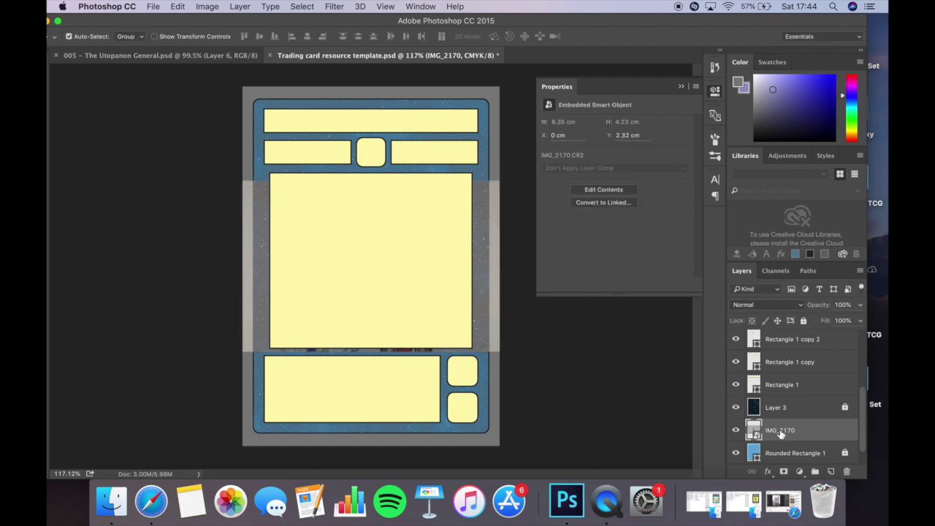
{"action": "left_click_drag", "start_coordinate": [781, 434], "coordinate": [779, 340]}
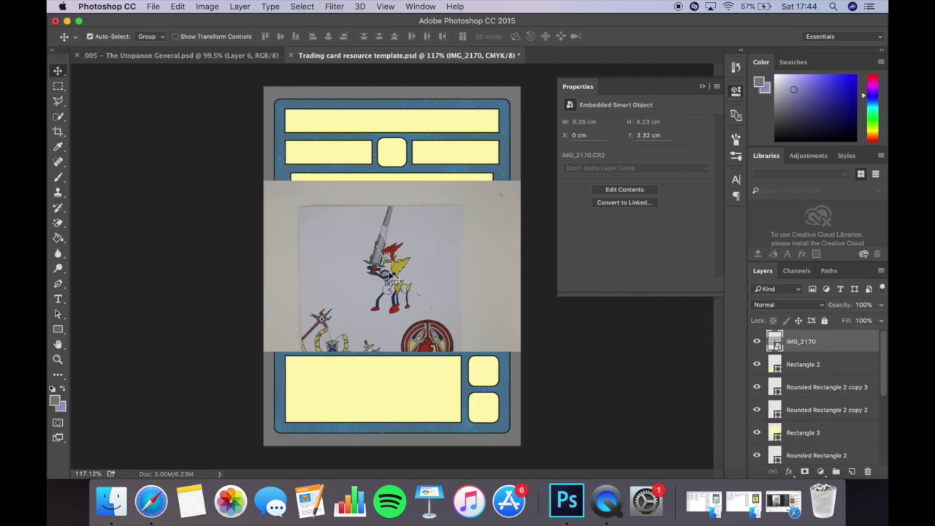
Transform-scale the IMG_2170 photo to about 13.21 × 8.81 cm so it covers the whole card.
{"action": "left_click", "coordinate": [177, 6]}
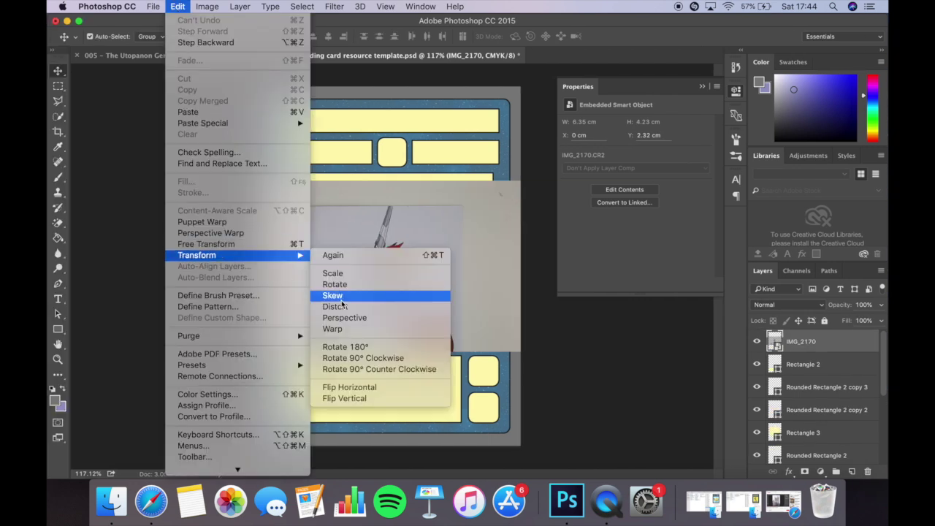
{"action": "left_click", "coordinate": [234, 245]}
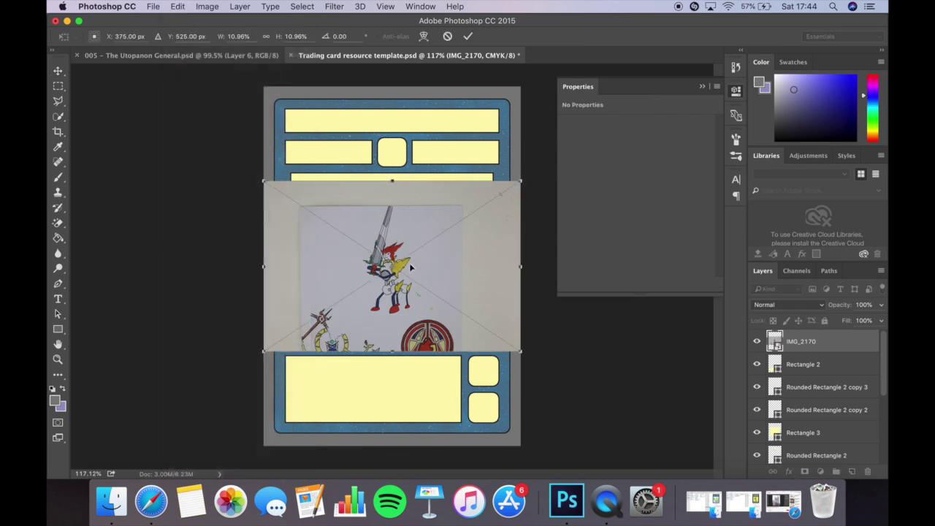
{"action": "left_click_drag", "start_coordinate": [264, 178], "coordinate": [103, 107]}
{"action": "left_click_drag", "start_coordinate": [517, 349], "coordinate": [657, 437]}
{"action": "key", "text": "Return"}
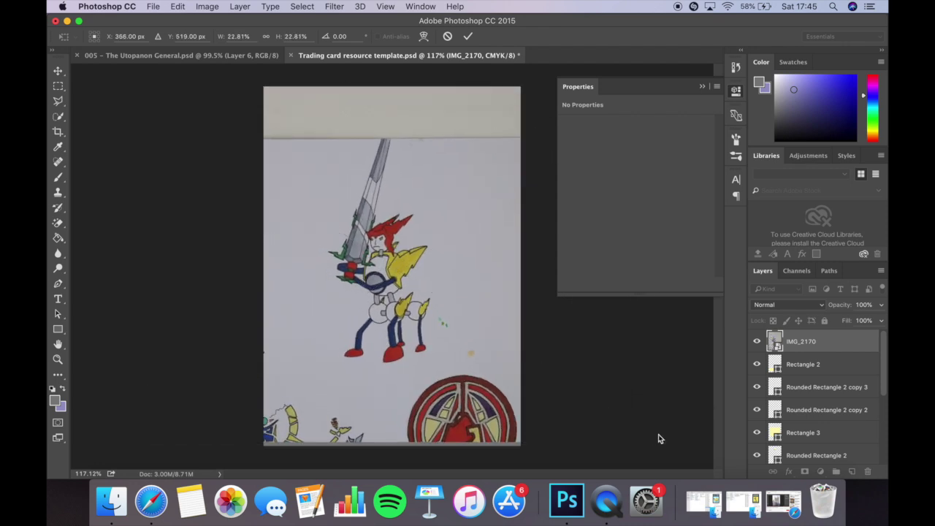
{"action": "scroll", "coordinate": [415, 192], "scroll_direction": "up", "scroll_amount": 5}
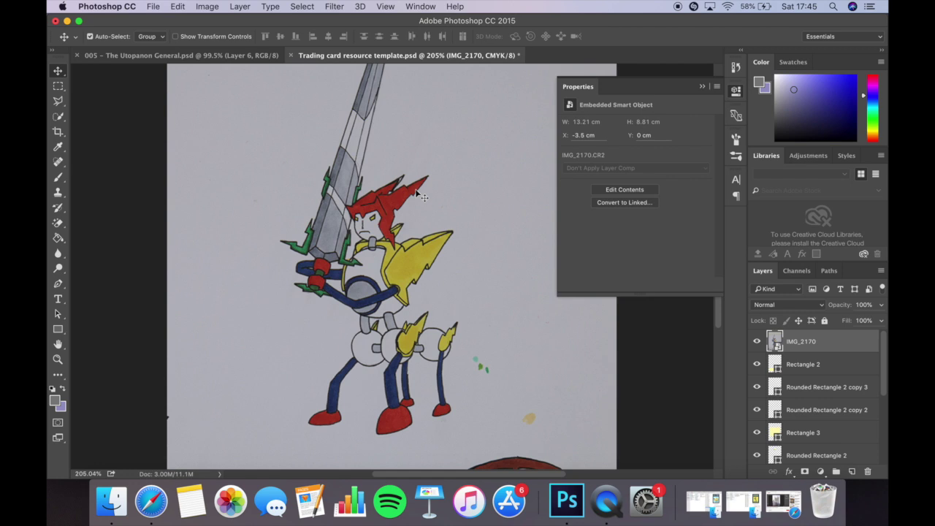
Copy-paste a rectangle around the character as Layer 4 and delete the original IMG_2170 layer.
{"action": "scroll", "coordinate": [417, 191], "scroll_direction": "down", "scroll_amount": 4}
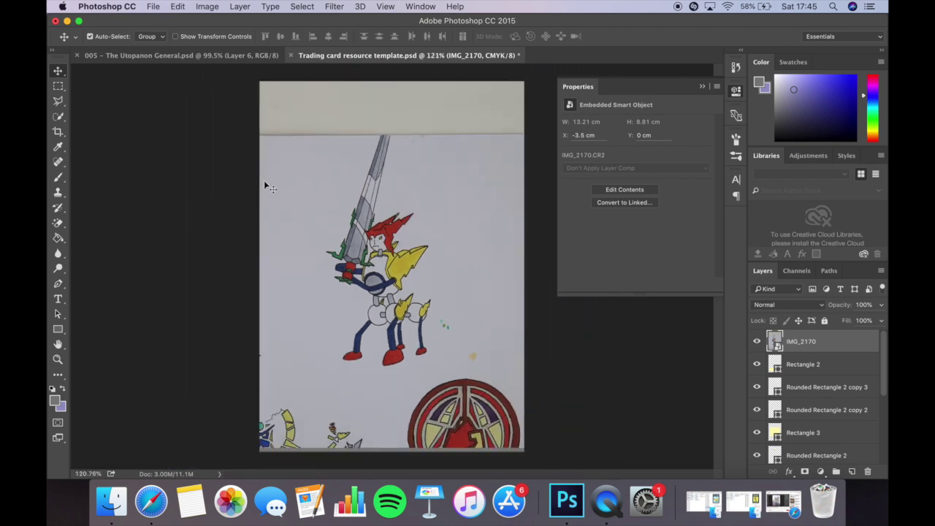
{"action": "left_click", "coordinate": [60, 88]}
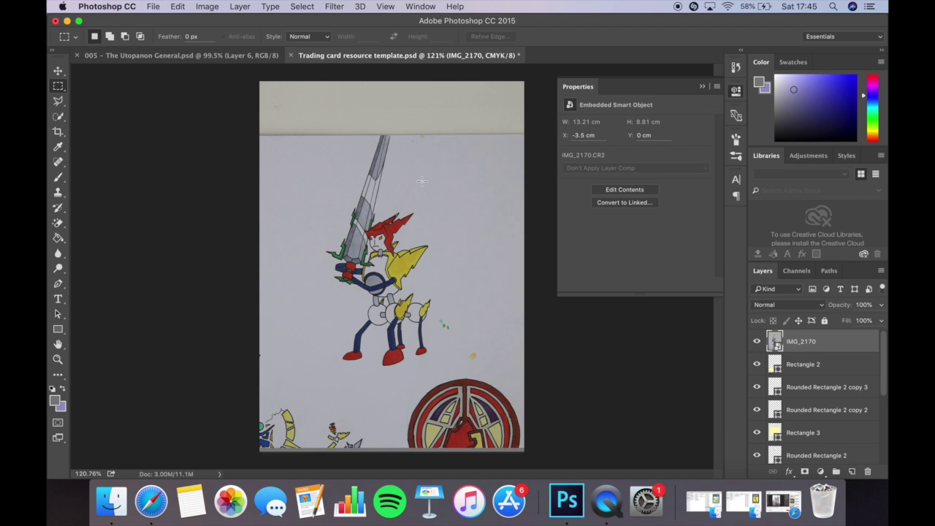
{"action": "left_click_drag", "start_coordinate": [305, 126], "coordinate": [436, 370]}
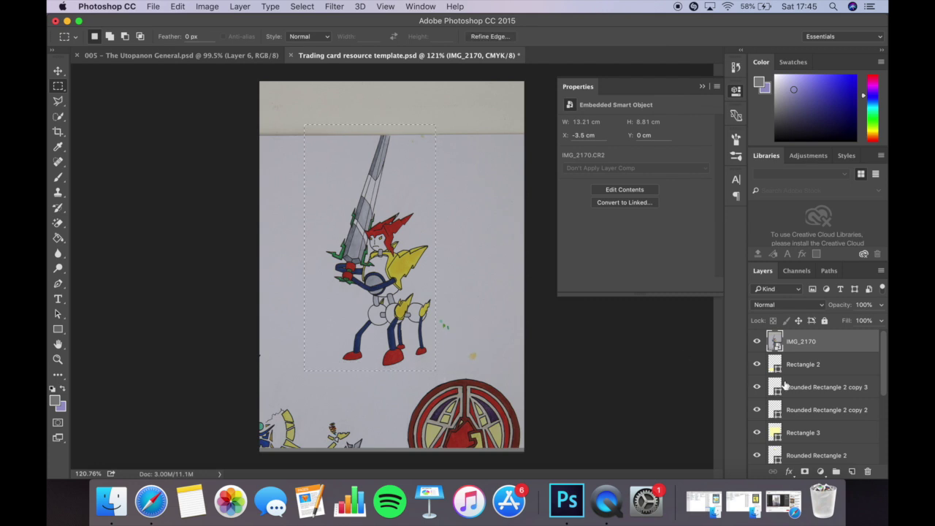
{"action": "left_click", "coordinate": [176, 6]}
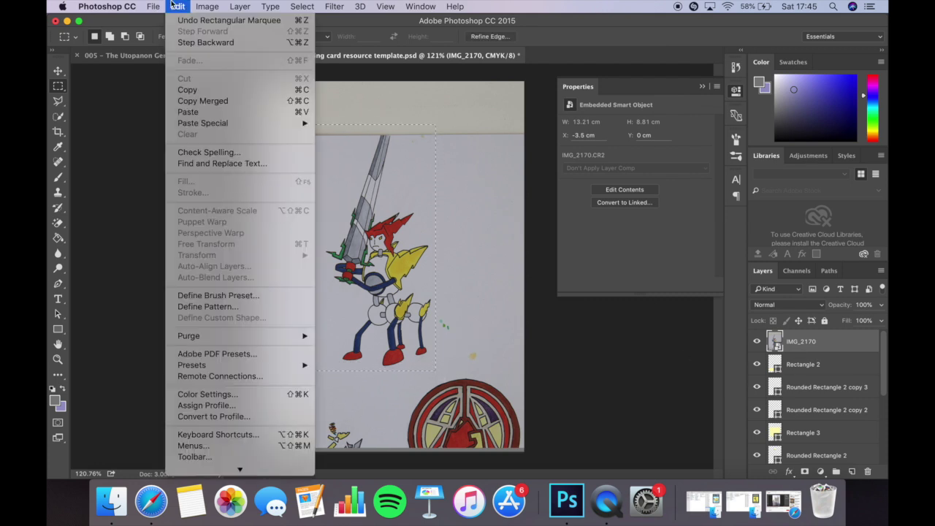
{"action": "left_click", "coordinate": [187, 90]}
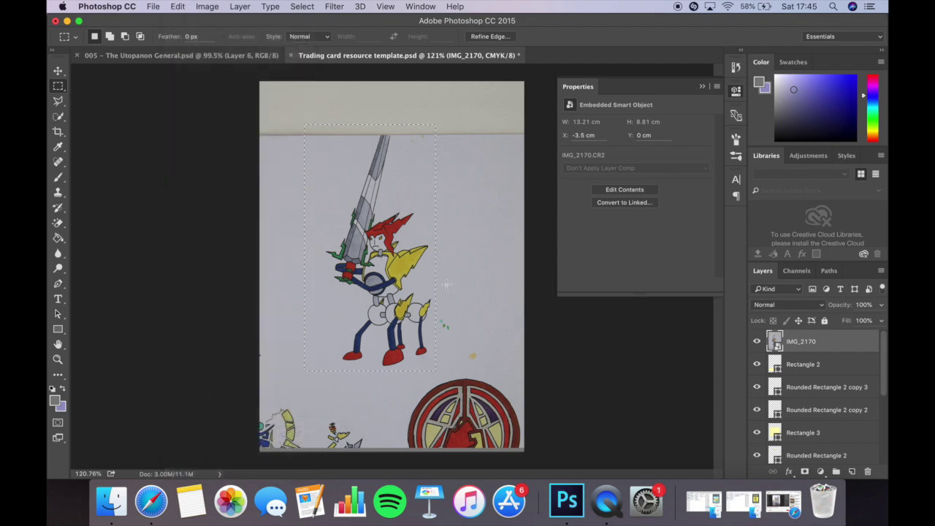
{"action": "left_click", "coordinate": [178, 6]}
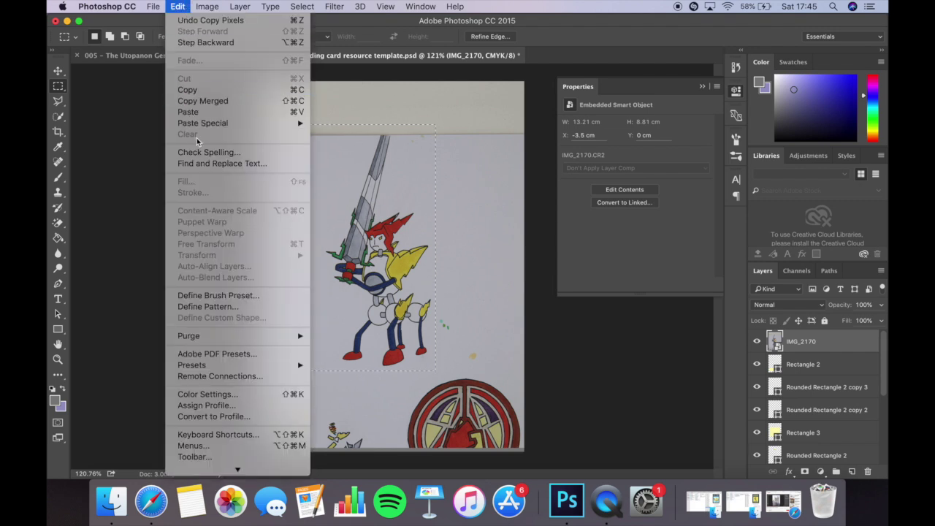
{"action": "left_click", "coordinate": [188, 111]}
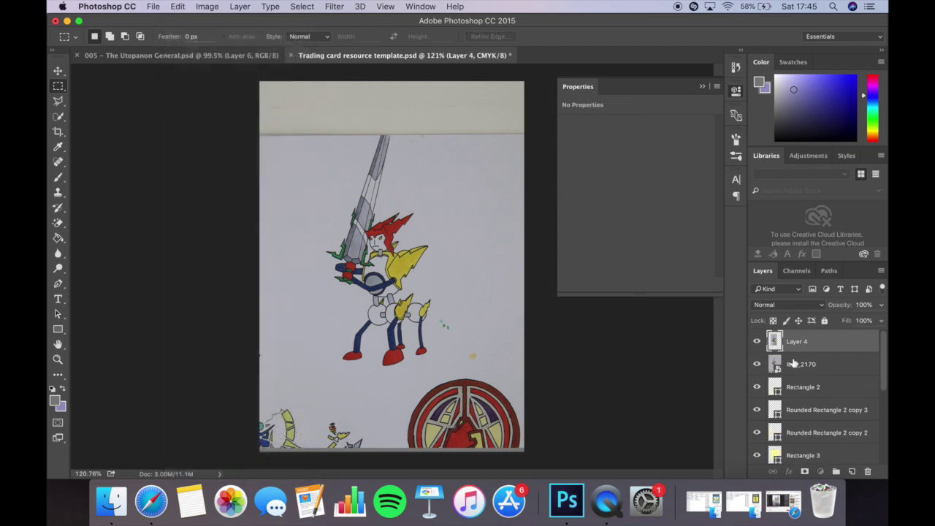
{"action": "left_click", "coordinate": [792, 363]}
{"action": "key", "text": "Delete"}
Erase the grey paper background around the character with the Magic Eraser Tool.
{"action": "scroll", "coordinate": [481, 246], "scroll_direction": "up", "scroll_amount": 1}
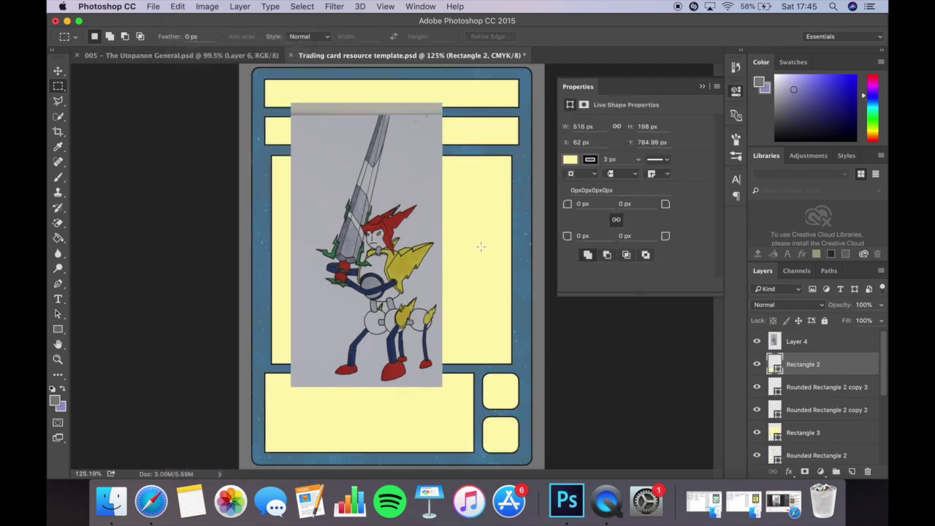
{"action": "scroll", "coordinate": [481, 246], "scroll_direction": "up", "scroll_amount": 3}
{"action": "scroll", "coordinate": [409, 192], "scroll_direction": "up", "scroll_amount": 1}
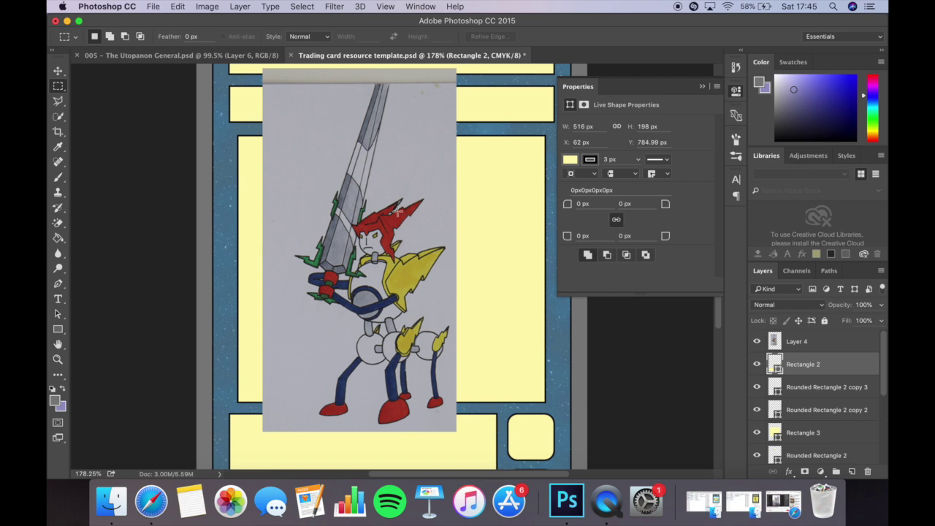
{"action": "scroll", "coordinate": [398, 211], "scroll_direction": "up", "scroll_amount": 5}
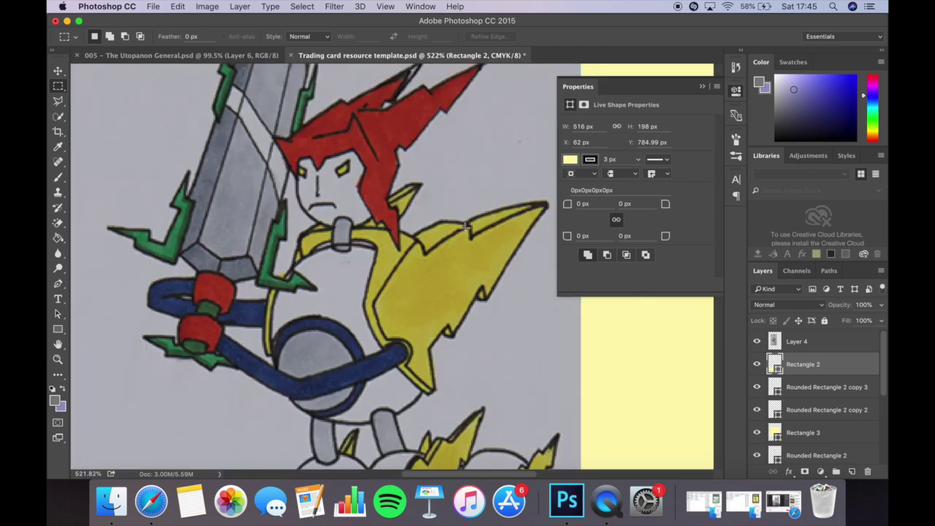
{"action": "left_click", "coordinate": [60, 225]}
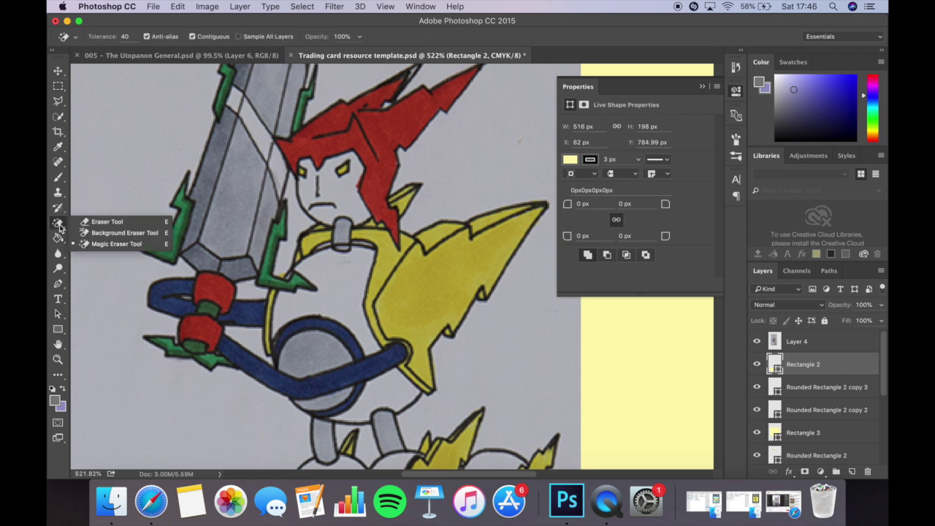
{"action": "left_click", "coordinate": [104, 243]}
{"action": "key", "text": "alt+bracketright"}
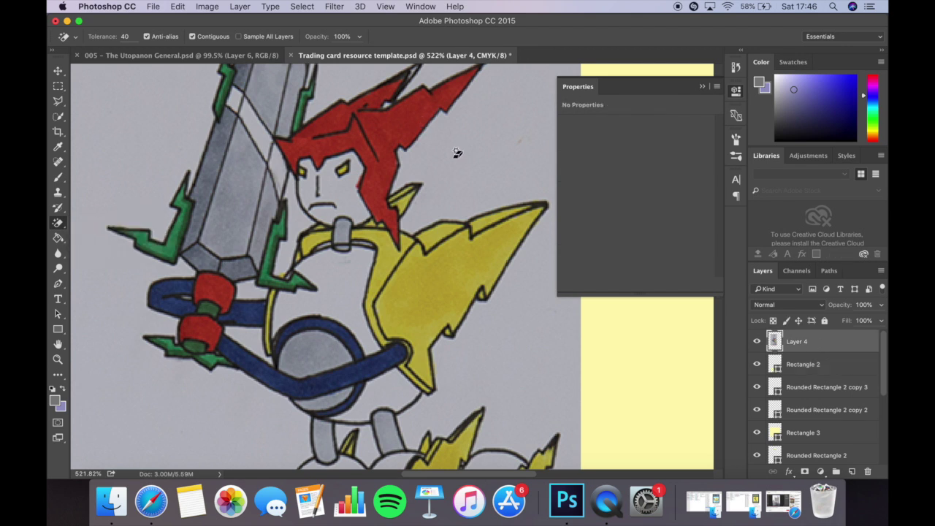
{"action": "left_click", "coordinate": [456, 153]}
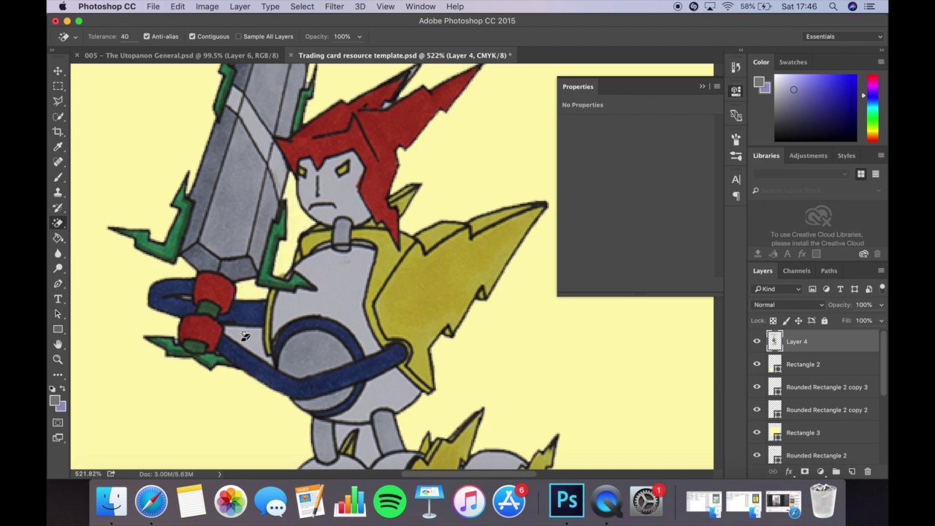
Inspect the erased edges around the character and adjust the Magic Eraser tolerance.
{"action": "scroll", "coordinate": [278, 225], "scroll_direction": "down", "scroll_amount": 3}
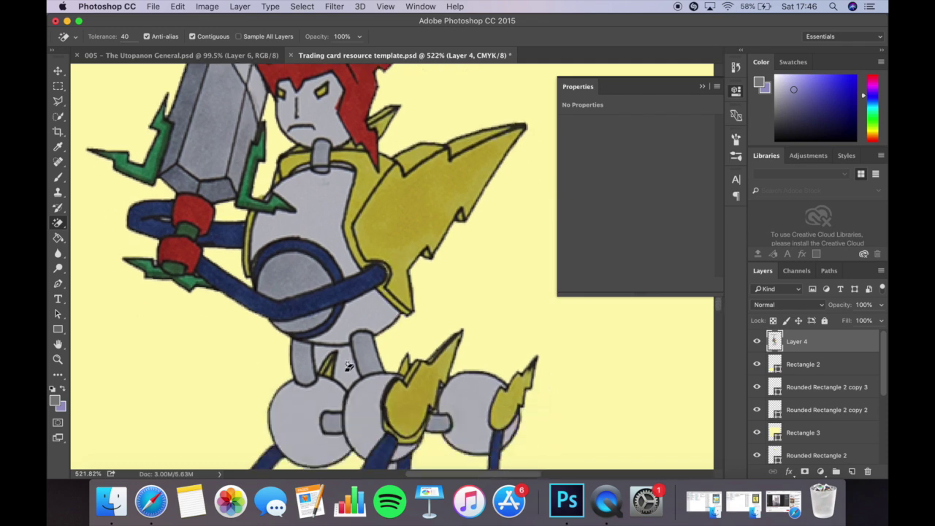
{"action": "scroll", "coordinate": [346, 360], "scroll_direction": "down", "scroll_amount": 10}
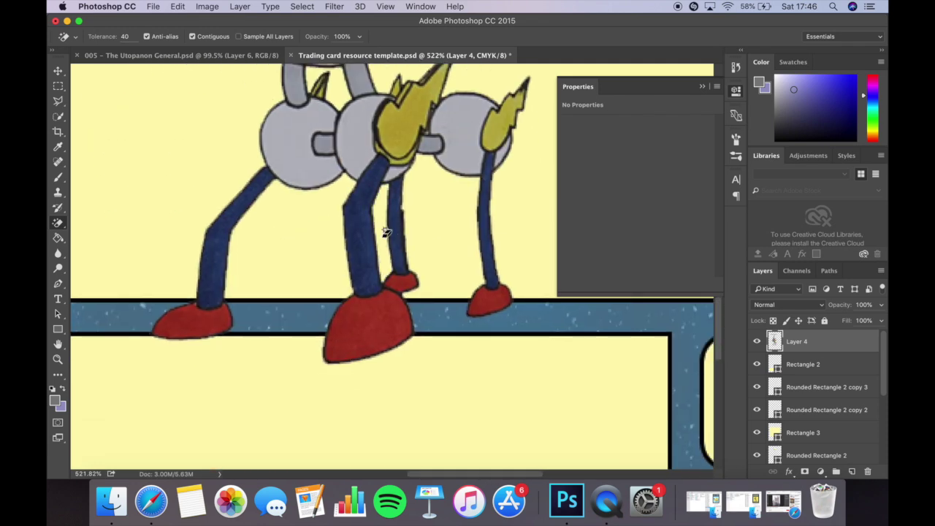
{"action": "scroll", "coordinate": [385, 232], "scroll_direction": "up", "scroll_amount": 12}
{"action": "scroll", "coordinate": [386, 232], "scroll_direction": "up", "scroll_amount": 5}
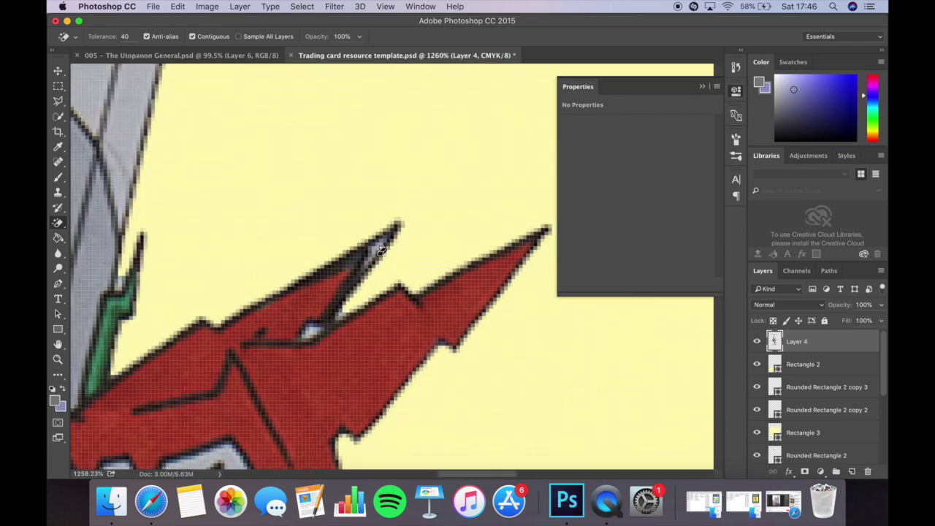
{"action": "scroll", "coordinate": [379, 253], "scroll_direction": "up", "scroll_amount": 4}
{"action": "scroll", "coordinate": [379, 252], "scroll_direction": "left", "scroll_amount": 4}
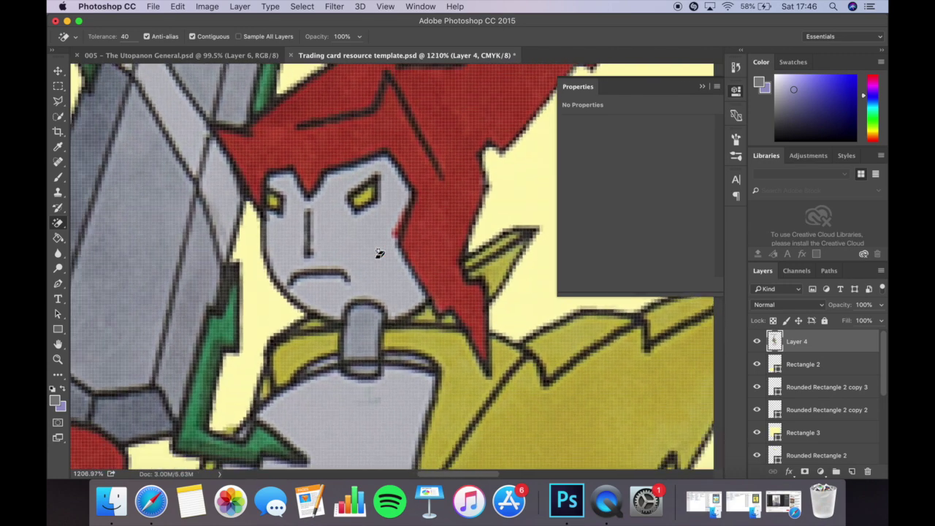
{"action": "scroll", "coordinate": [379, 253], "scroll_direction": "up", "scroll_amount": 2}
{"action": "scroll", "coordinate": [373, 263], "scroll_direction": "down", "scroll_amount": 3}
{"action": "scroll", "coordinate": [364, 279], "scroll_direction": "up", "scroll_amount": 3}
{"action": "scroll", "coordinate": [364, 279], "scroll_direction": "down", "scroll_amount": 4}
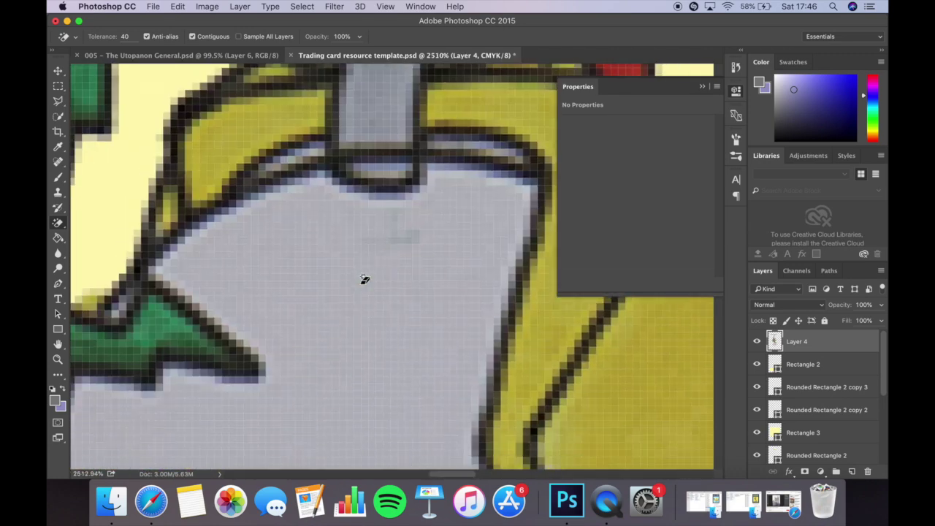
{"action": "scroll", "coordinate": [365, 279], "scroll_direction": "left", "scroll_amount": 5}
{"action": "scroll", "coordinate": [365, 279], "scroll_direction": "down", "scroll_amount": 2}
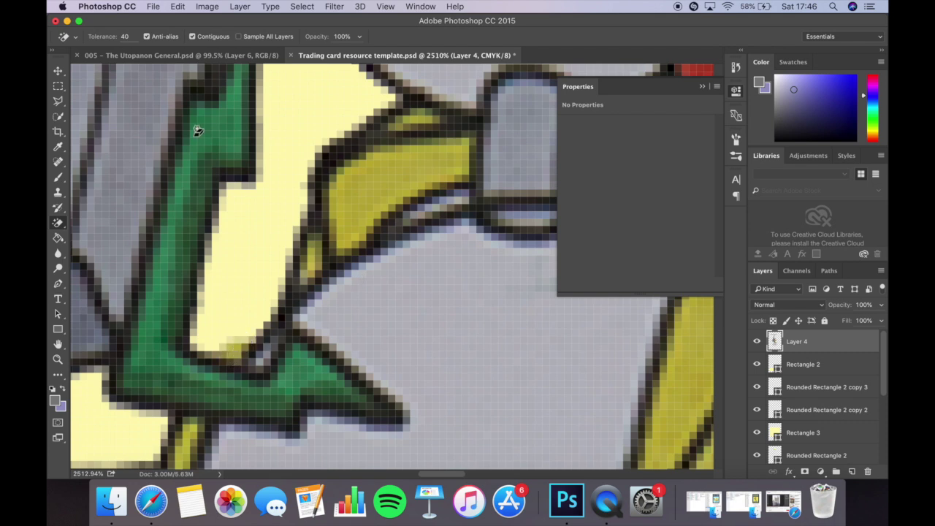
{"action": "left_click", "coordinate": [126, 38]}
{"action": "scroll", "coordinate": [438, 149], "scroll_direction": "down", "scroll_amount": 3}
{"action": "scroll", "coordinate": [541, 244], "scroll_direction": "up", "scroll_amount": 3}
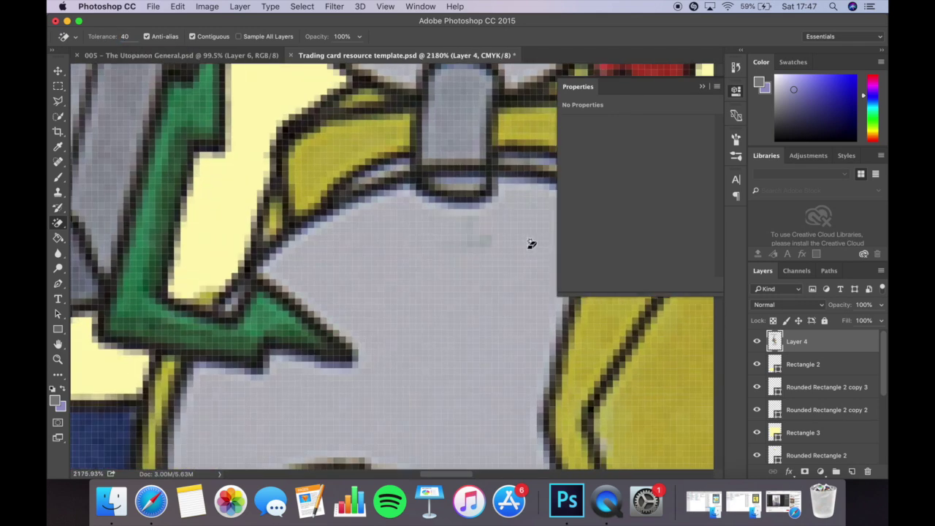
{"action": "scroll", "coordinate": [272, 270], "scroll_direction": "down", "scroll_amount": 5}
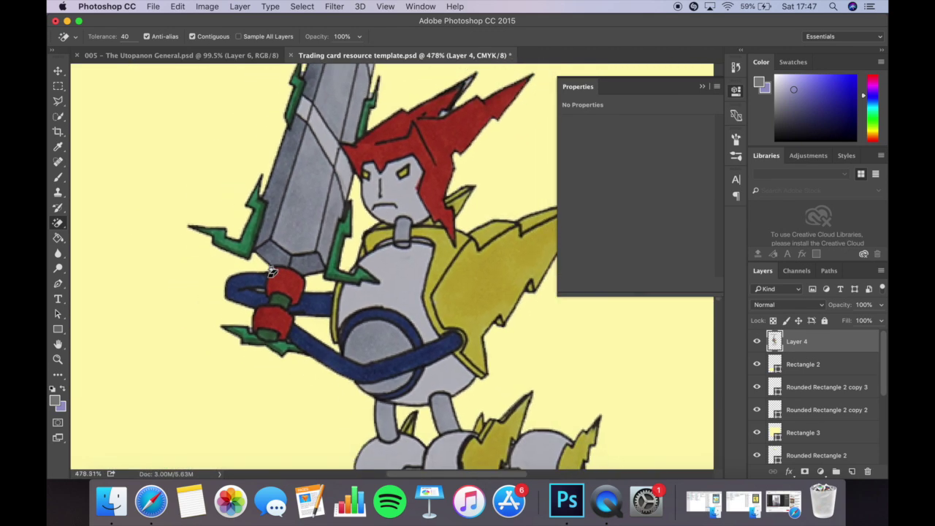
{"action": "scroll", "coordinate": [291, 136], "scroll_direction": "up", "scroll_amount": 4}
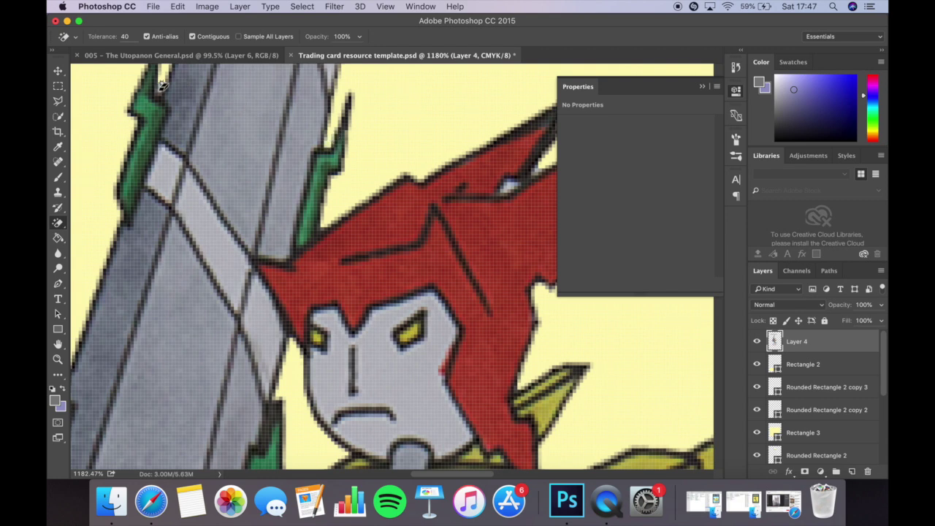
{"action": "scroll", "coordinate": [302, 156], "scroll_direction": "down", "scroll_amount": 10}
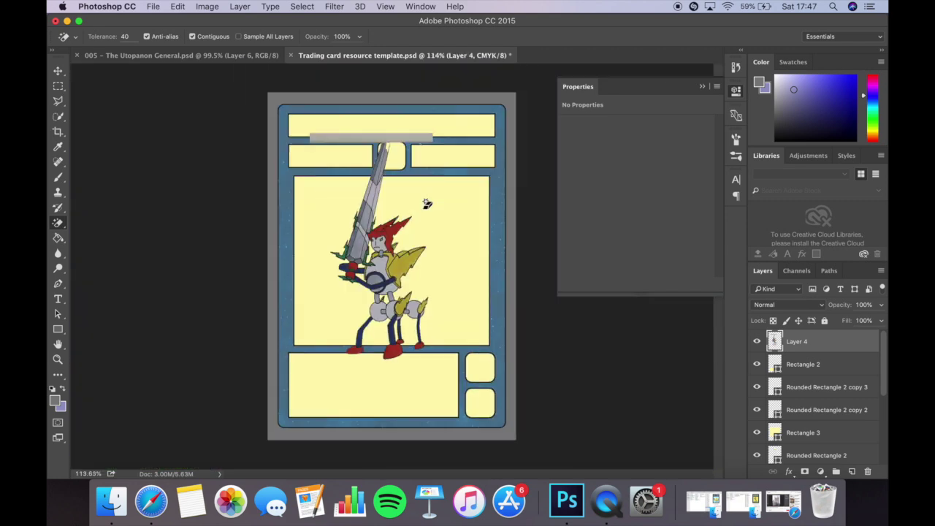
{"action": "scroll", "coordinate": [395, 239], "scroll_direction": "up", "scroll_amount": 5}
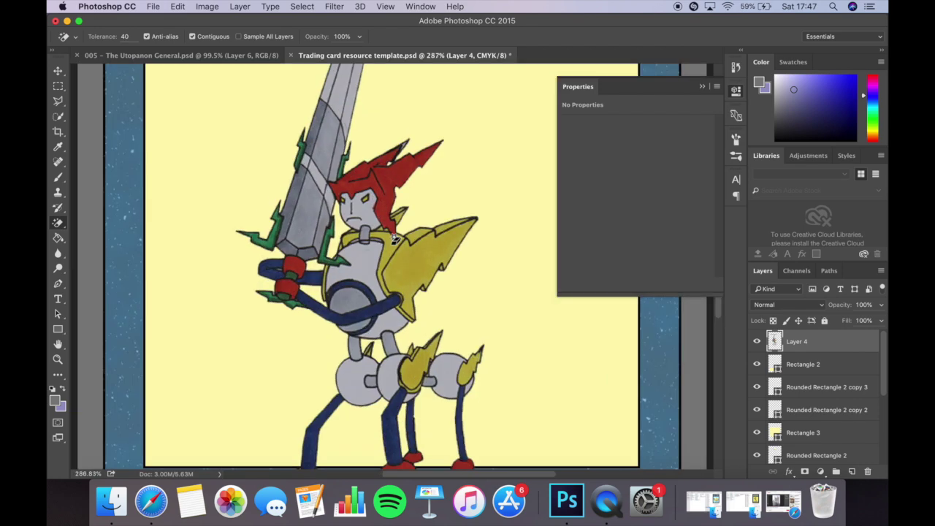
{"action": "left_click", "coordinate": [57, 87]}
Marquee the card's top strip and erase the grey strip and sword tip with a 60 px eraser.
{"action": "left_click_drag", "start_coordinate": [146, 145], "coordinate": [499, 217]}
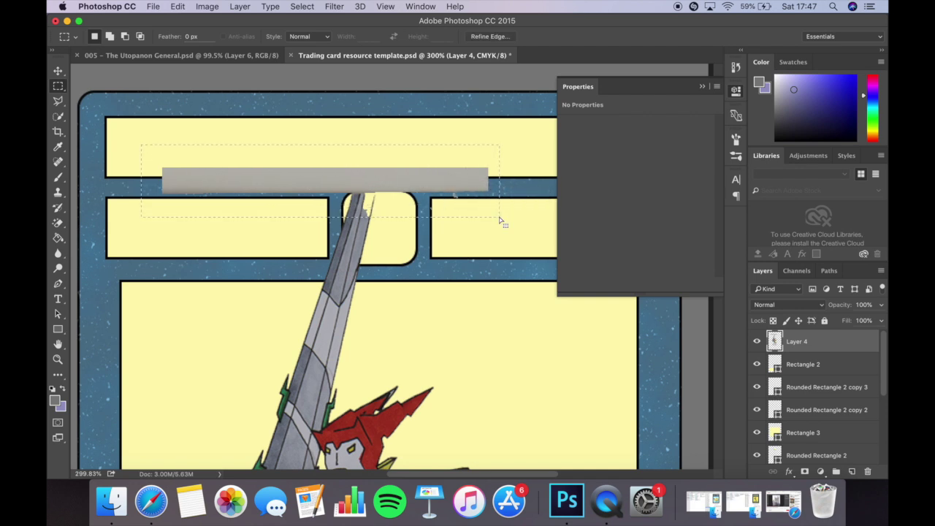
{"action": "left_click", "coordinate": [60, 224]}
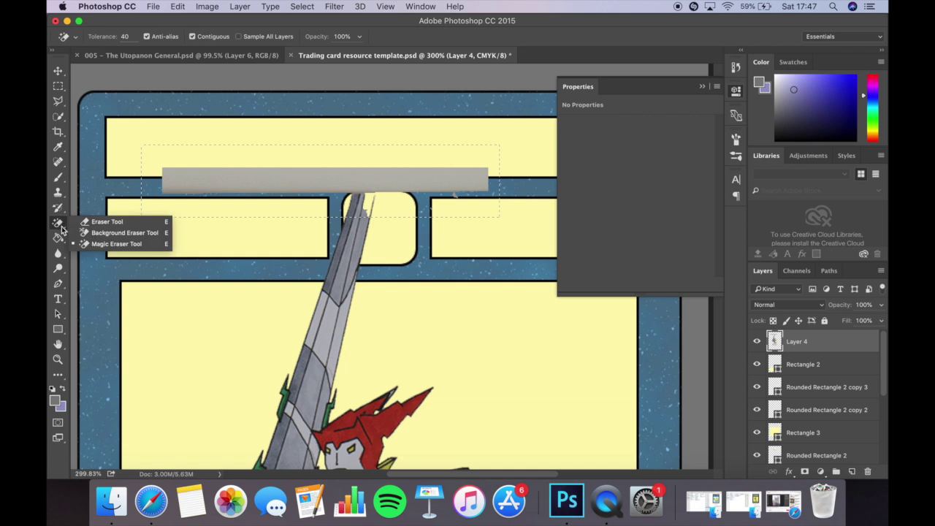
{"action": "left_click", "coordinate": [103, 221]}
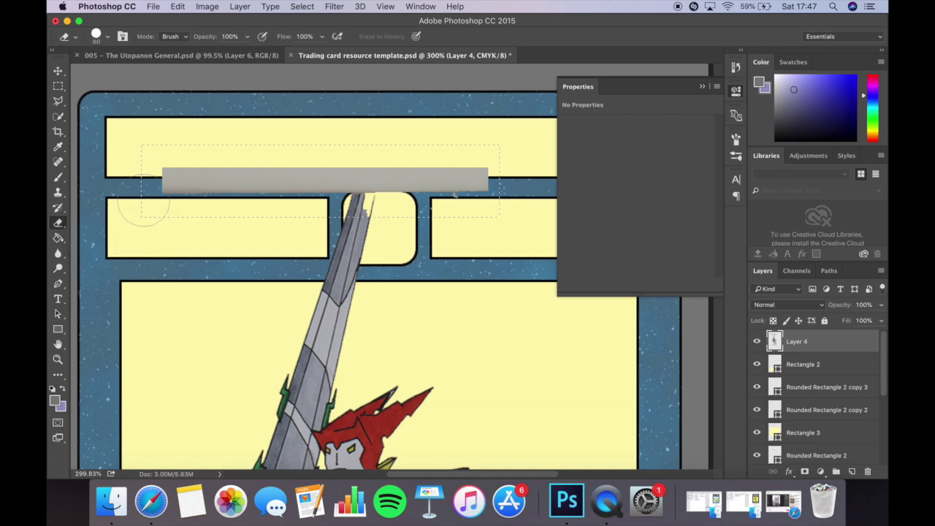
{"action": "key", "text": "["}
{"action": "key", "text": "["}
{"action": "mouse_move", "coordinate": [162, 181]}
{"action": "left_mouse_down"}
{"action": "mouse_move", "coordinate": [462, 161]}
{"action": "mouse_move", "coordinate": [493, 171]}
{"action": "mouse_move", "coordinate": [491, 180]}
{"action": "mouse_move", "coordinate": [292, 197]}
{"action": "left_mouse_up"}
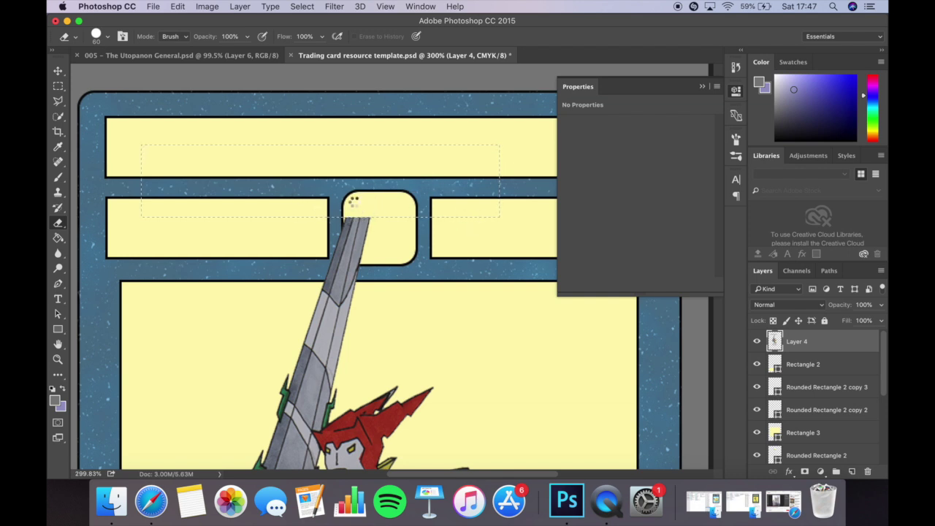
{"action": "mouse_move", "coordinate": [351, 187]}
{"action": "left_mouse_down"}
{"action": "mouse_move", "coordinate": [356, 193]}
{"action": "mouse_move", "coordinate": [358, 162]}
{"action": "mouse_move", "coordinate": [355, 195]}
{"action": "left_mouse_up"}
Deselect the marquee around the erased strip.
{"action": "left_click", "coordinate": [177, 5]}
{"action": "mouse_move", "coordinate": [301, 5]}
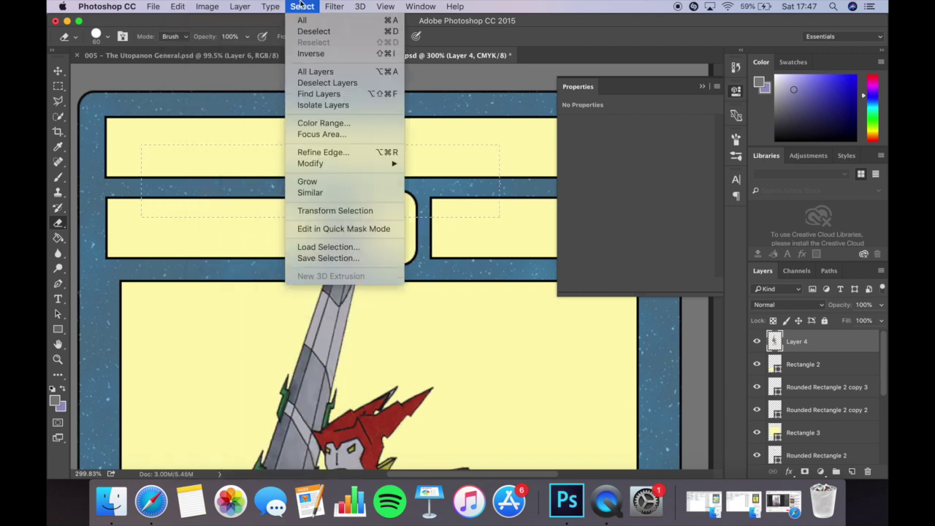
{"action": "left_click", "coordinate": [313, 32]}
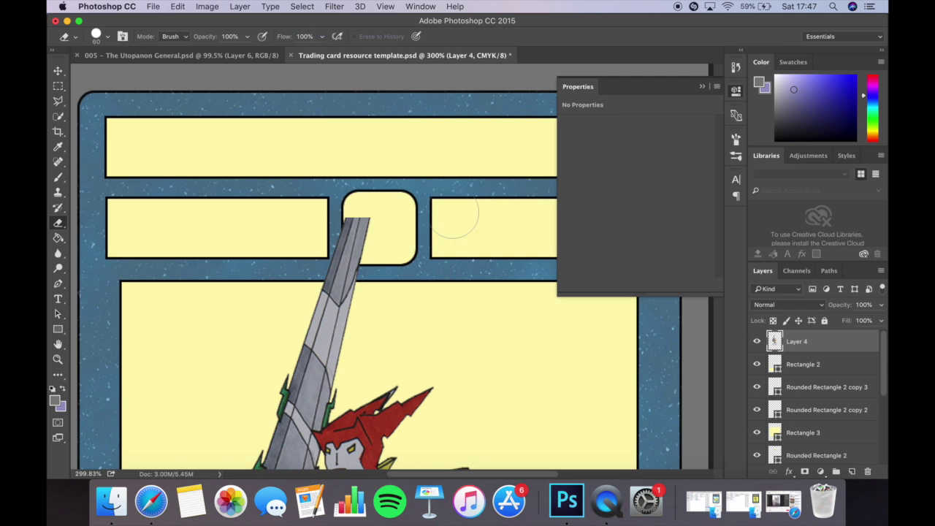
{"action": "scroll", "coordinate": [454, 216], "scroll_direction": "down", "scroll_amount": 5}
{"action": "scroll", "coordinate": [446, 218], "scroll_direction": "up", "scroll_amount": 2}
Free-transform the Layer 4 robot to about 123% × 111% and reposition it in the art panel.
{"action": "key", "text": "v"}
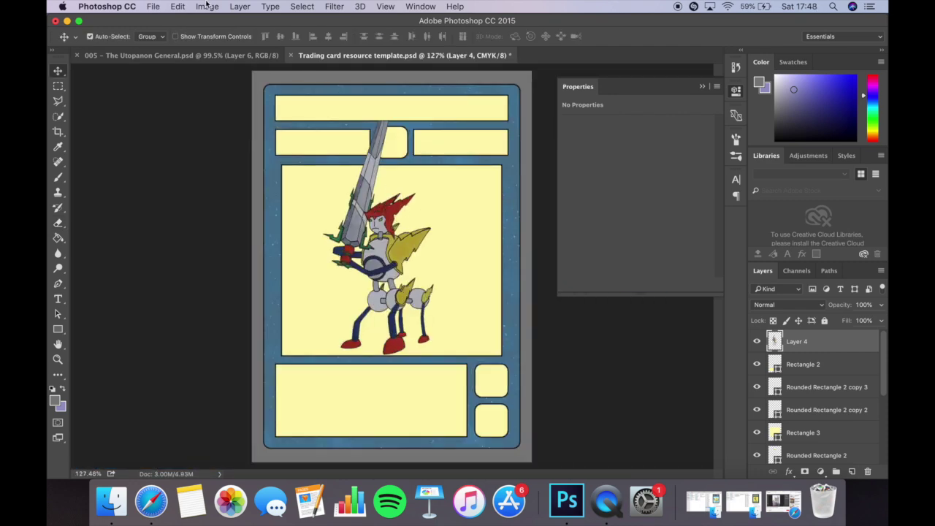
{"action": "left_click", "coordinate": [181, 6]}
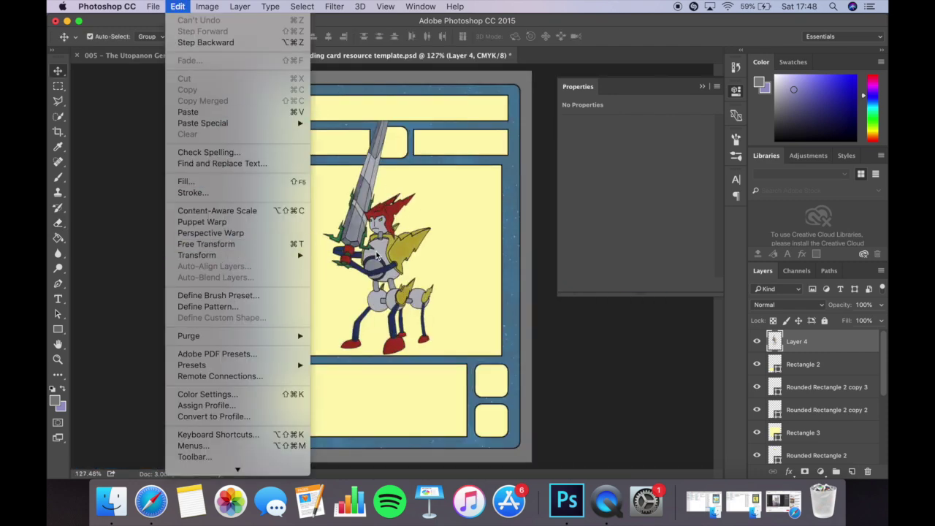
{"action": "key", "text": "super+t"}
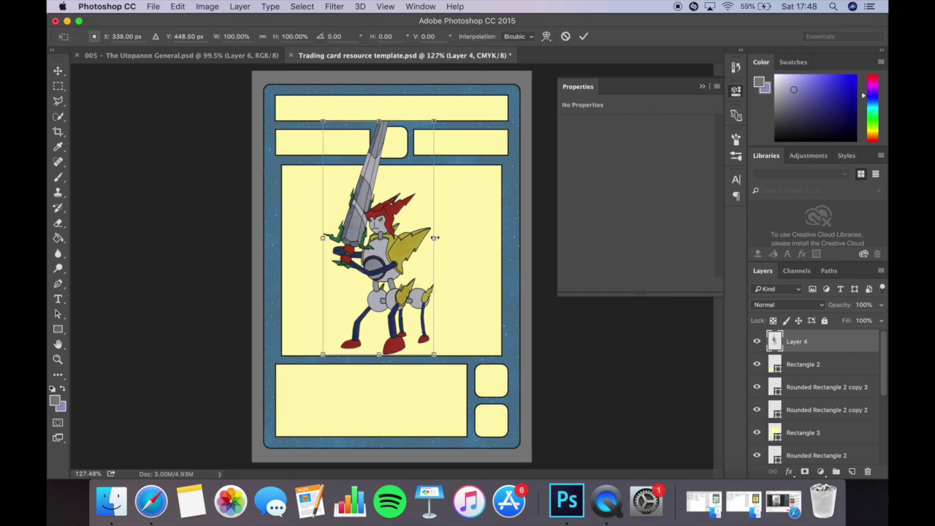
{"action": "left_click_drag", "start_coordinate": [434, 238], "coordinate": [391, 231]}
{"action": "left_click_drag", "start_coordinate": [437, 115], "coordinate": [466, 101]}
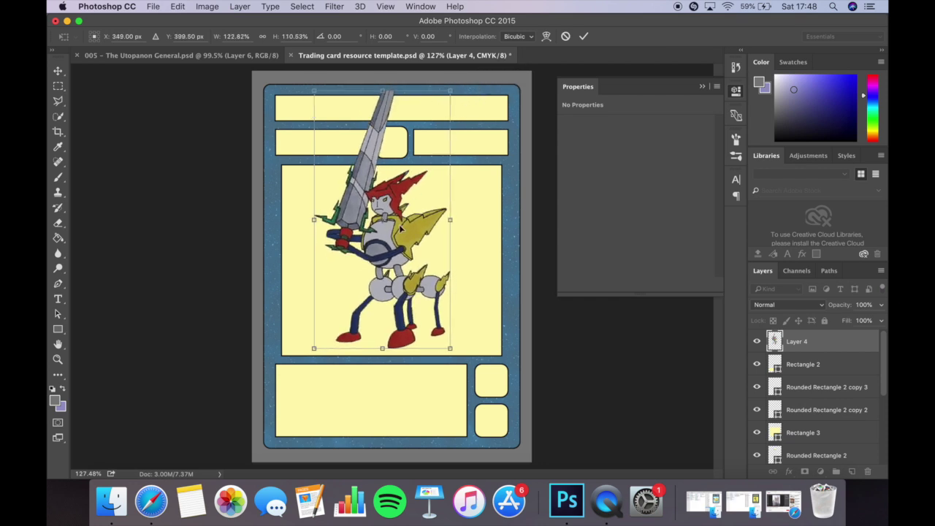
{"action": "left_click_drag", "start_coordinate": [401, 227], "coordinate": [400, 233]}
{"action": "key", "text": "Return"}
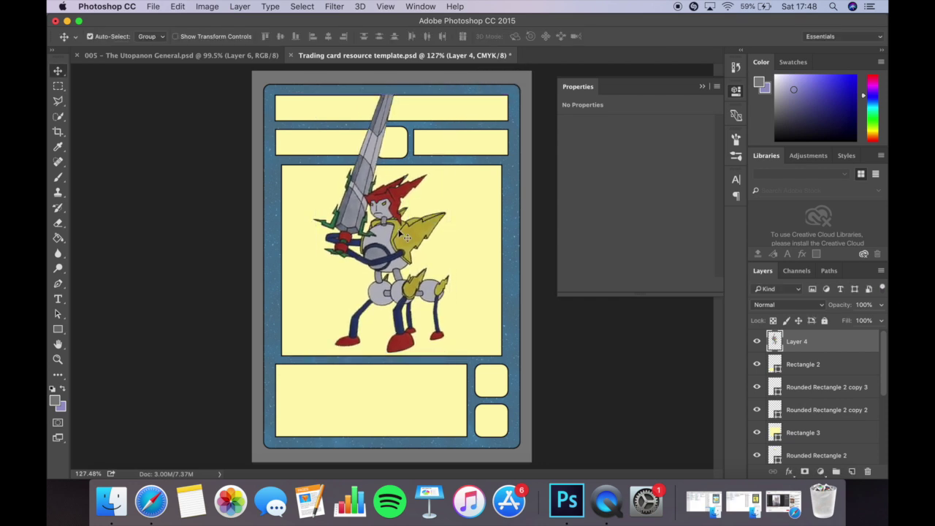
{"action": "scroll", "coordinate": [399, 232], "scroll_direction": "up", "scroll_amount": 4}
{"action": "scroll", "coordinate": [401, 232], "scroll_direction": "up", "scroll_amount": 2}
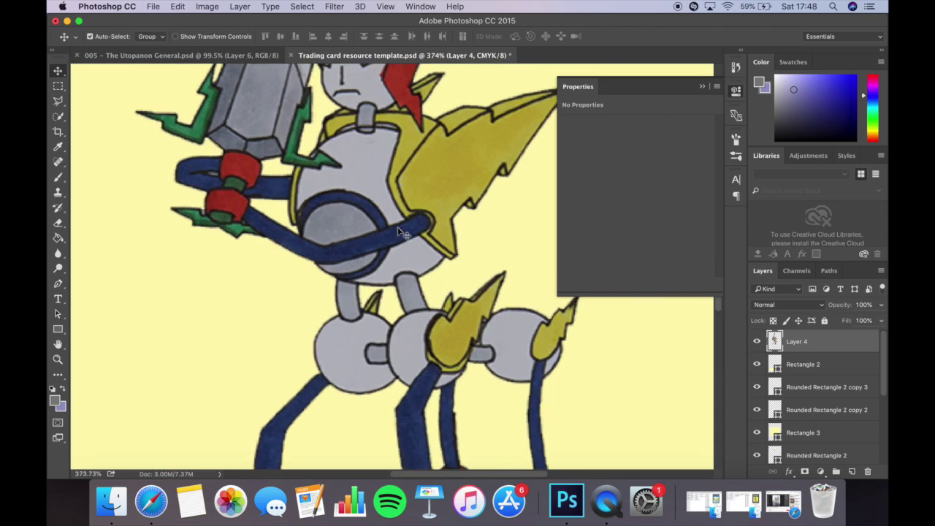
{"action": "scroll", "coordinate": [401, 234], "scroll_direction": "down", "scroll_amount": 4}
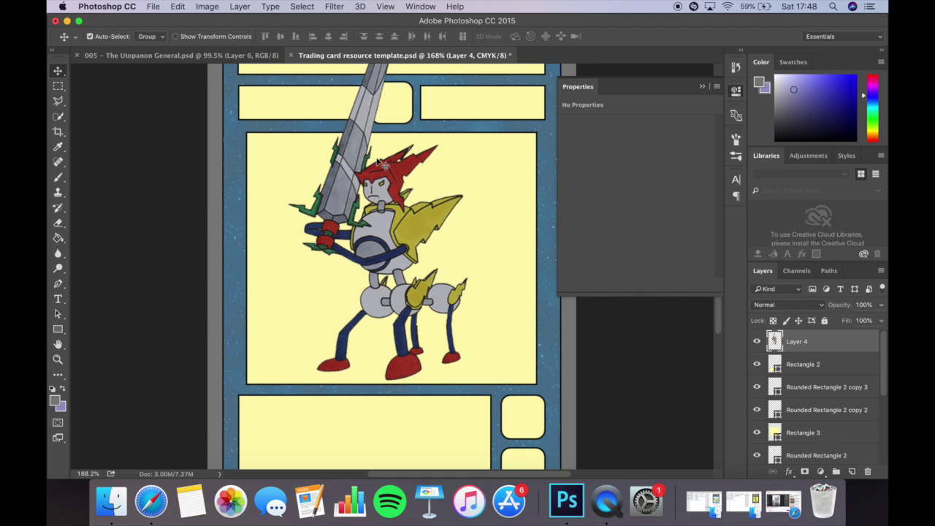
{"action": "scroll", "coordinate": [398, 229], "scroll_direction": "down", "scroll_amount": 2}
{"action": "scroll", "coordinate": [400, 228], "scroll_direction": "up", "scroll_amount": 4}
{"action": "scroll", "coordinate": [398, 228], "scroll_direction": "down", "scroll_amount": 3}
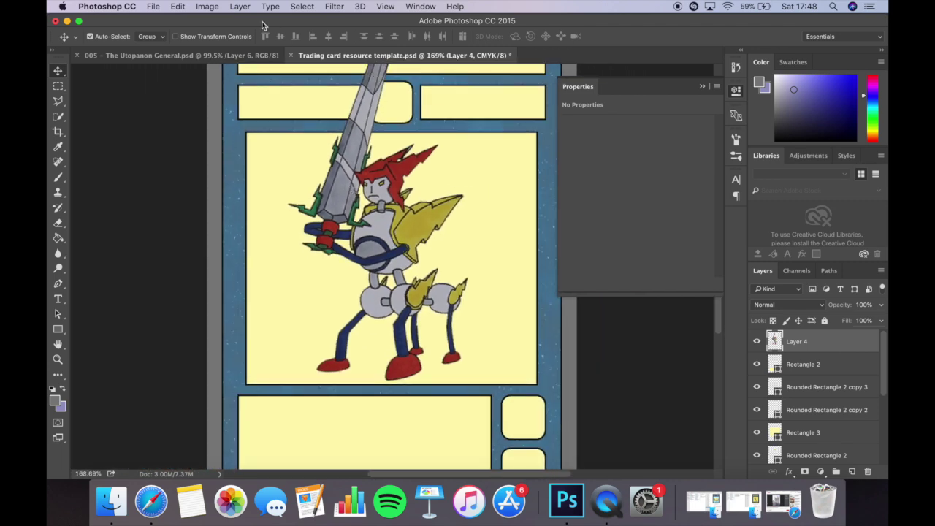
Apply an S-shaped Curves adjustment that lightens the robot's highlights and deepens its shadows.
{"action": "left_click", "coordinate": [209, 6]}
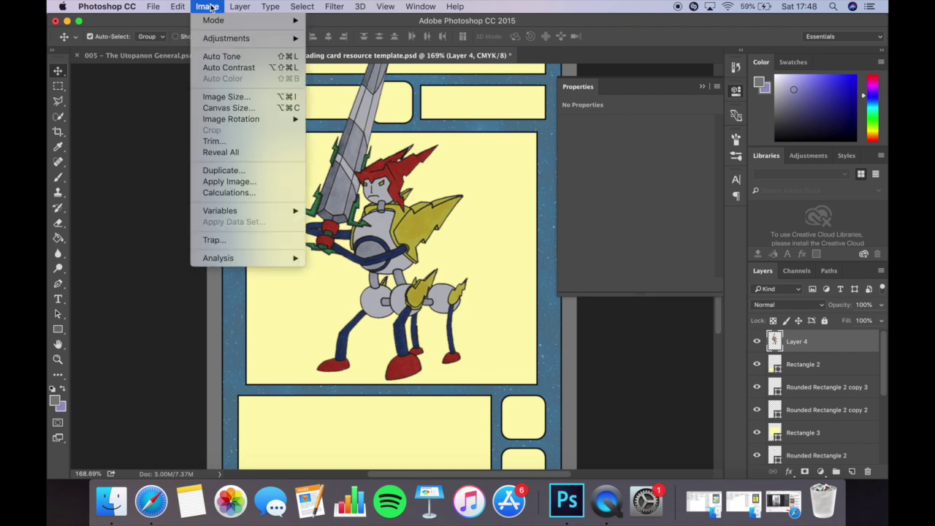
{"action": "mouse_move", "coordinate": [224, 44]}
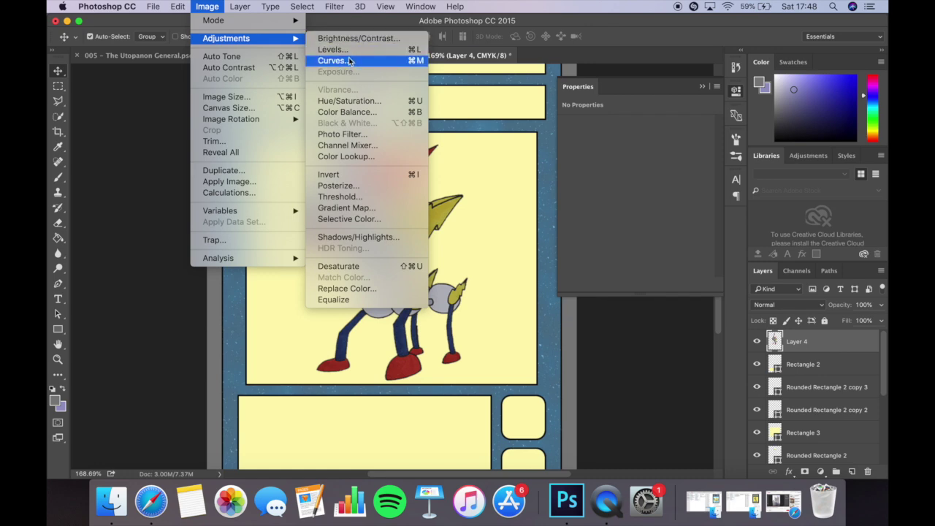
{"action": "left_click", "coordinate": [349, 61]}
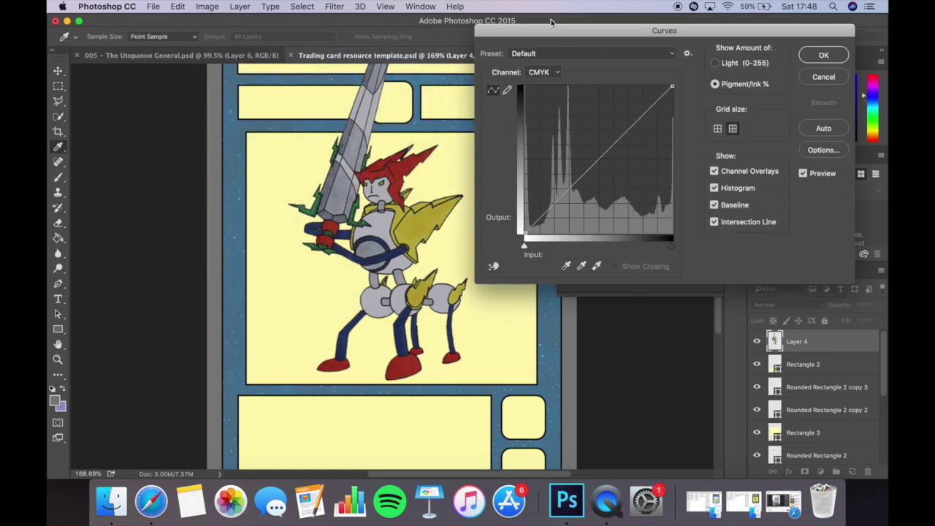
{"action": "left_click_drag", "start_coordinate": [529, 30], "coordinate": [595, 20]}
{"action": "scroll", "coordinate": [424, 157], "scroll_direction": "up", "scroll_amount": 3}
{"action": "scroll", "coordinate": [424, 157], "scroll_direction": "right", "scroll_amount": 3}
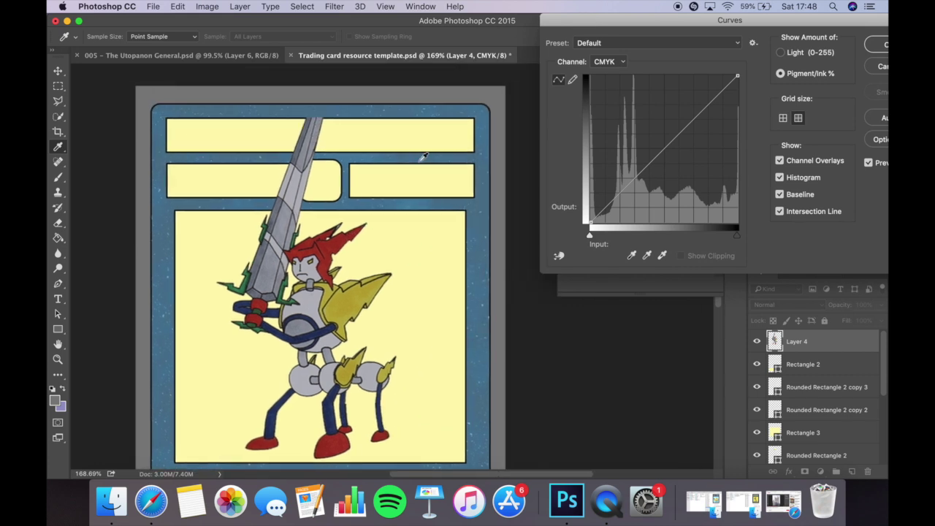
{"action": "mouse_move", "coordinate": [737, 77]}
{"action": "left_mouse_down"}
{"action": "mouse_move", "coordinate": [712, 75]}
{"action": "mouse_move", "coordinate": [742, 83]}
{"action": "left_mouse_up"}
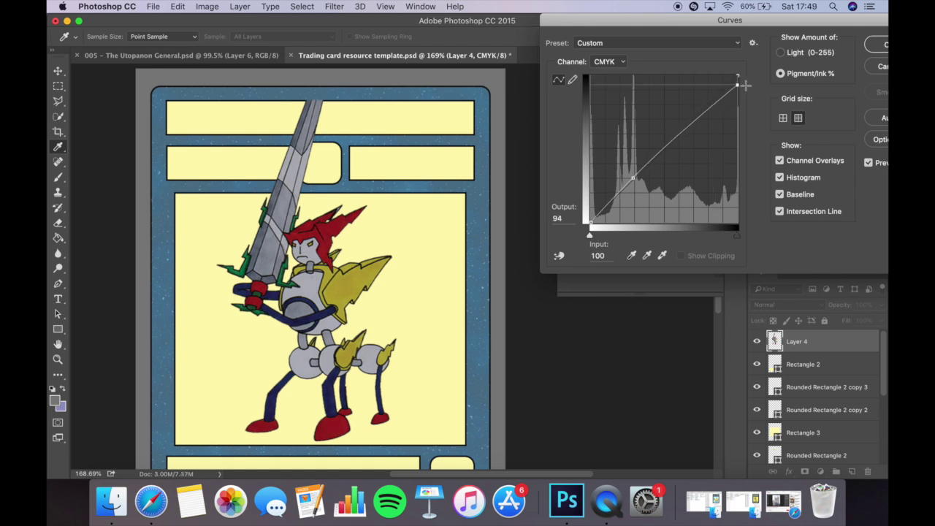
{"action": "left_click", "coordinate": [632, 177]}
{"action": "left_click_drag", "start_coordinate": [631, 177], "coordinate": [645, 192]}
{"action": "left_click_drag", "start_coordinate": [706, 122], "coordinate": [692, 111]}
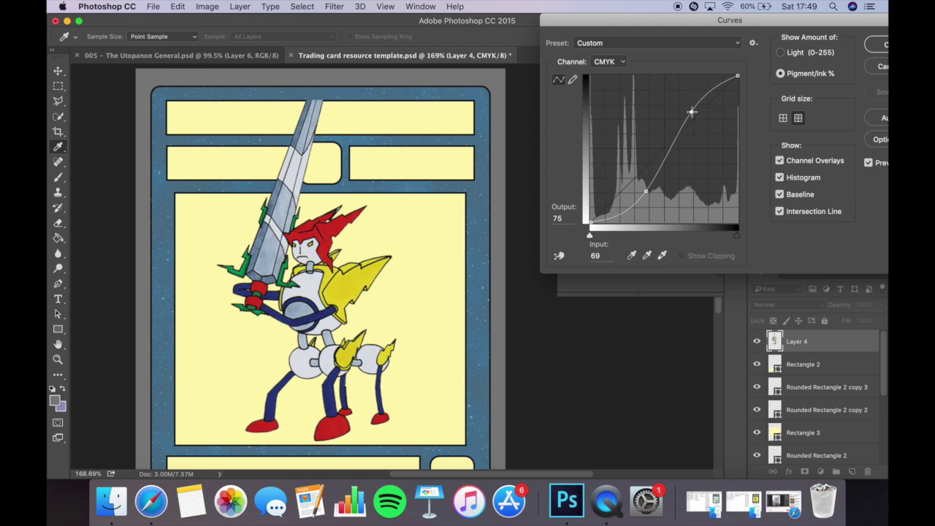
{"action": "left_click_drag", "start_coordinate": [691, 112], "coordinate": [689, 111]}
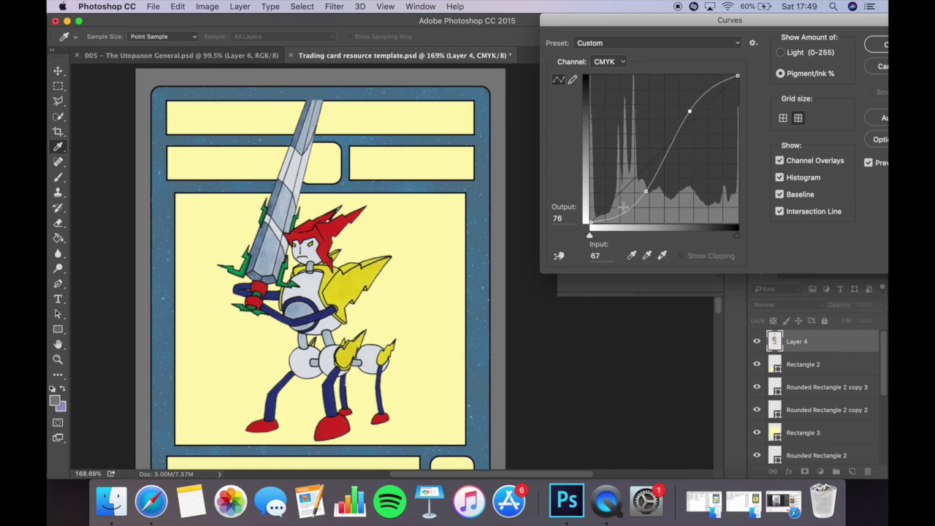
{"action": "left_click", "coordinate": [879, 45]}
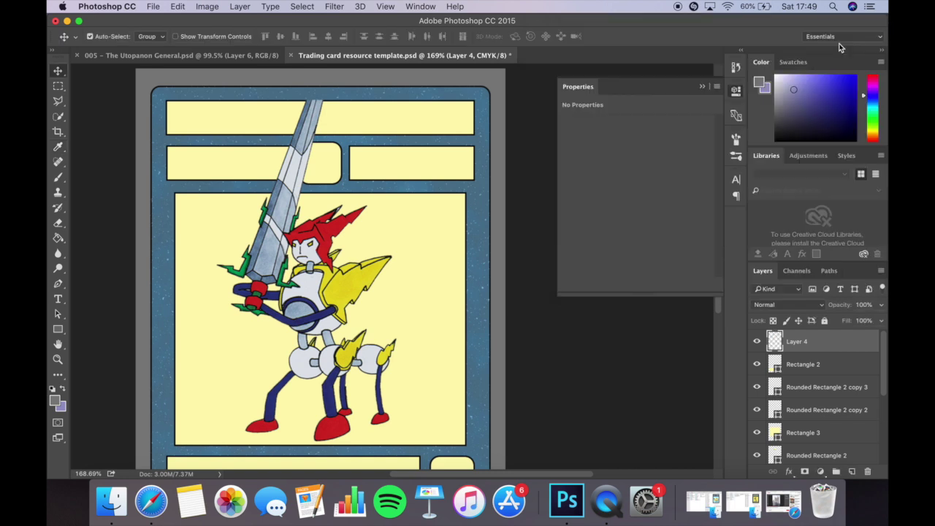
Try Brightness/Contrast brightness values of 41 and 79, then cancel without applying.
{"action": "left_click", "coordinate": [219, 6]}
{"action": "left_click", "coordinate": [344, 38]}
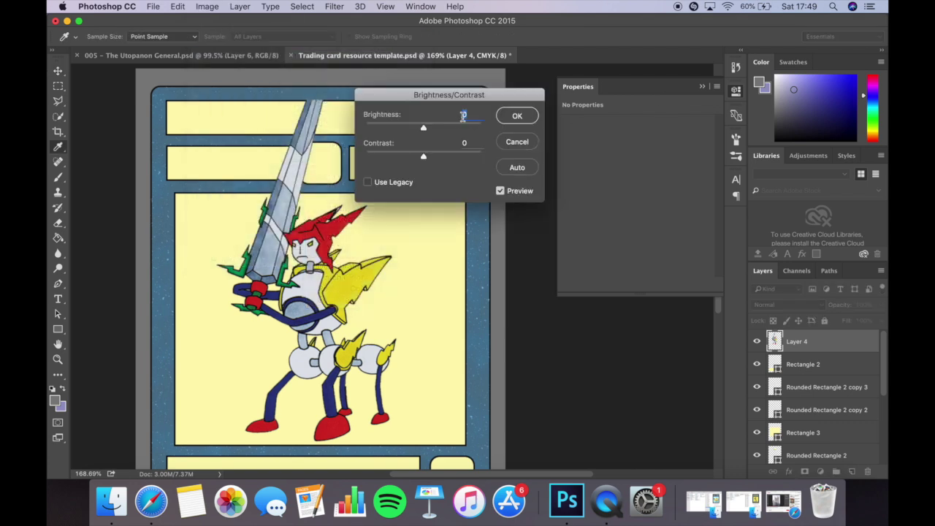
{"action": "left_click", "coordinate": [440, 129]}
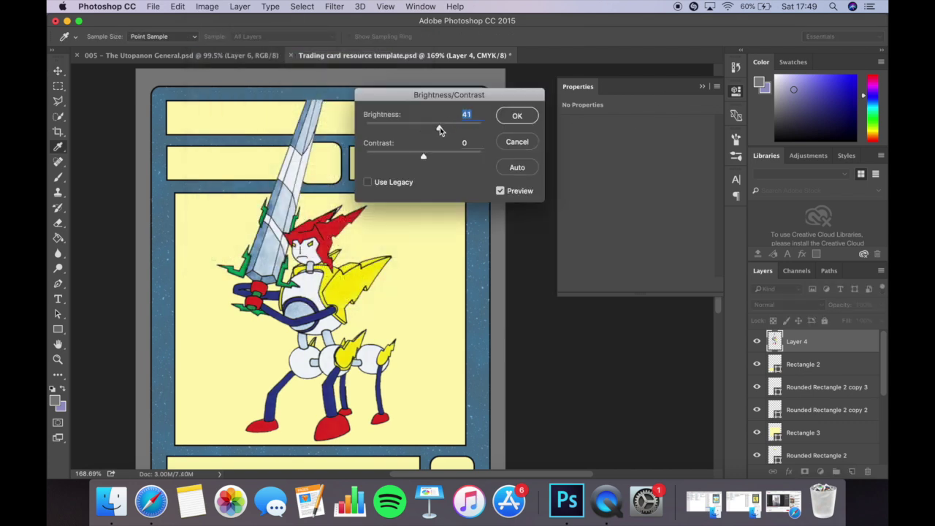
{"action": "left_click_drag", "start_coordinate": [439, 129], "coordinate": [454, 130]}
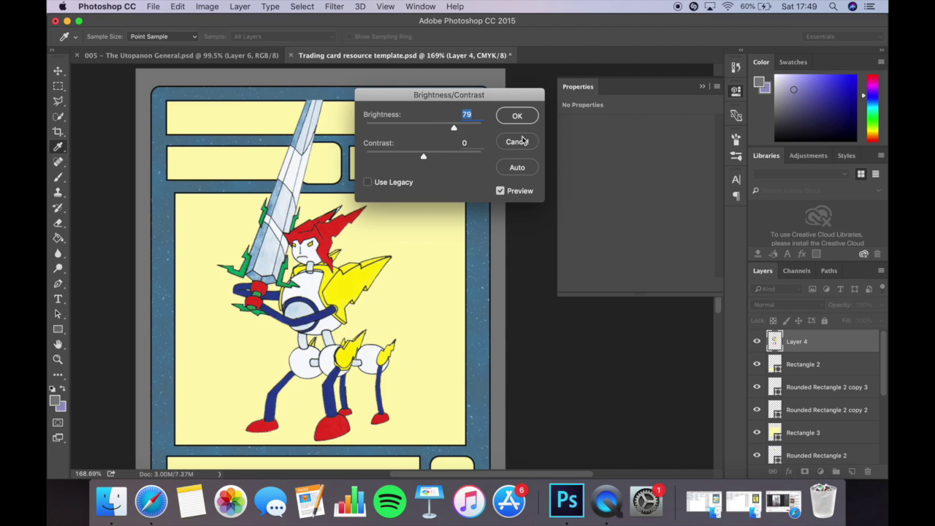
{"action": "left_click", "coordinate": [522, 141]}
{"action": "scroll", "coordinate": [343, 242], "scroll_direction": "up", "scroll_amount": 5}
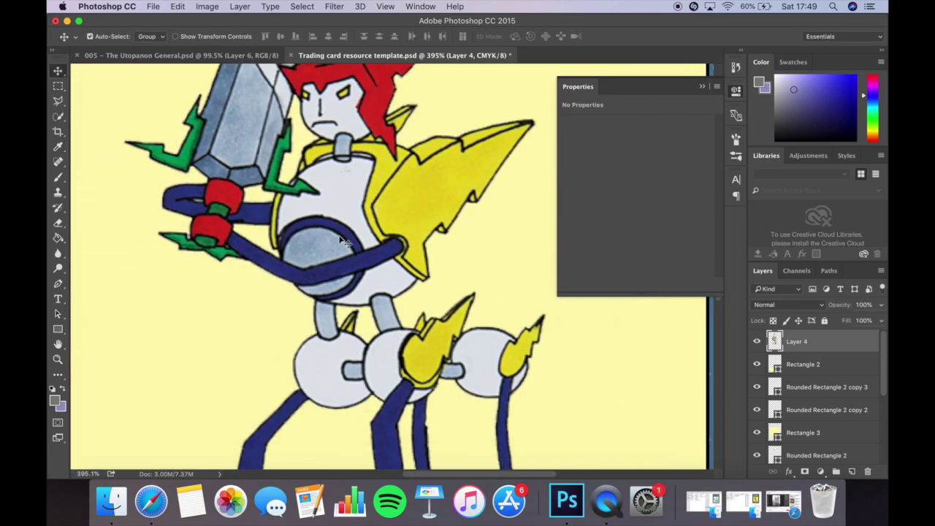
Draw a Polygonal Lasso selection around the red hair spike and its tip.
{"action": "scroll", "coordinate": [339, 242], "scroll_direction": "down", "scroll_amount": 6}
{"action": "scroll", "coordinate": [336, 250], "scroll_direction": "up", "scroll_amount": 7}
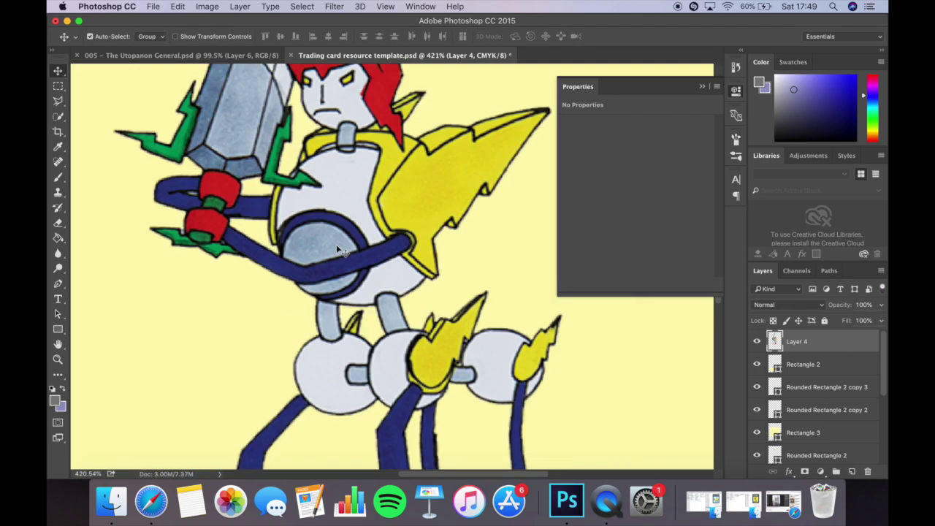
{"action": "scroll", "coordinate": [335, 250], "scroll_direction": "up", "scroll_amount": 8}
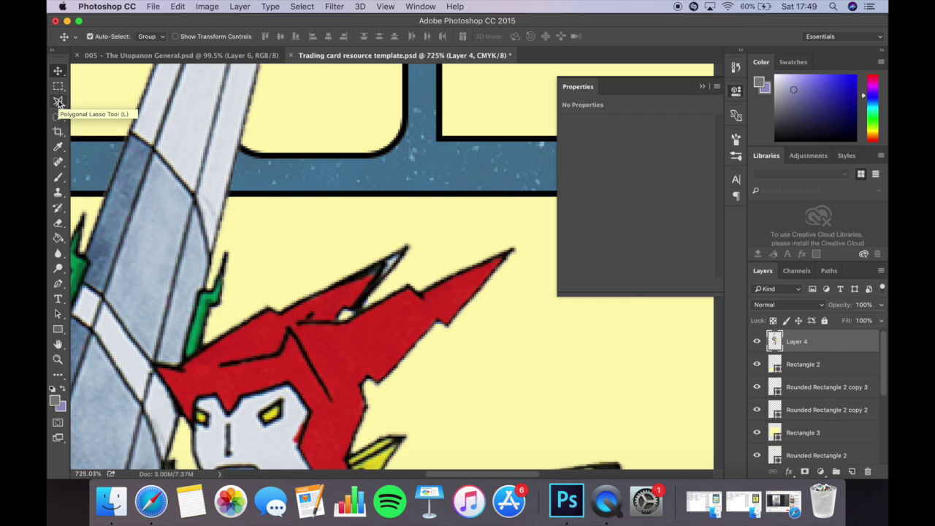
{"action": "left_click_drag", "start_coordinate": [58, 103], "coordinate": [91, 111]}
{"action": "scroll", "coordinate": [324, 291], "scroll_direction": "up", "scroll_amount": 10}
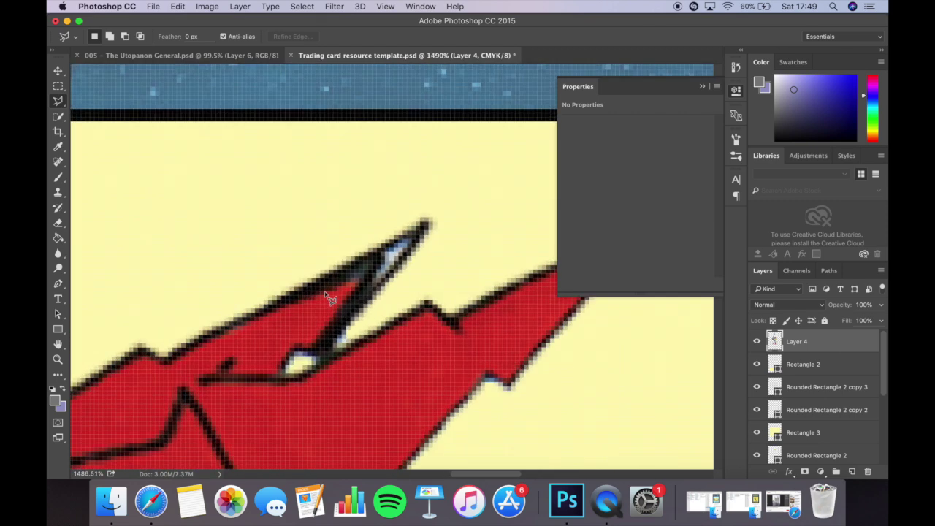
{"action": "scroll", "coordinate": [324, 291], "scroll_direction": "down", "scroll_amount": 1}
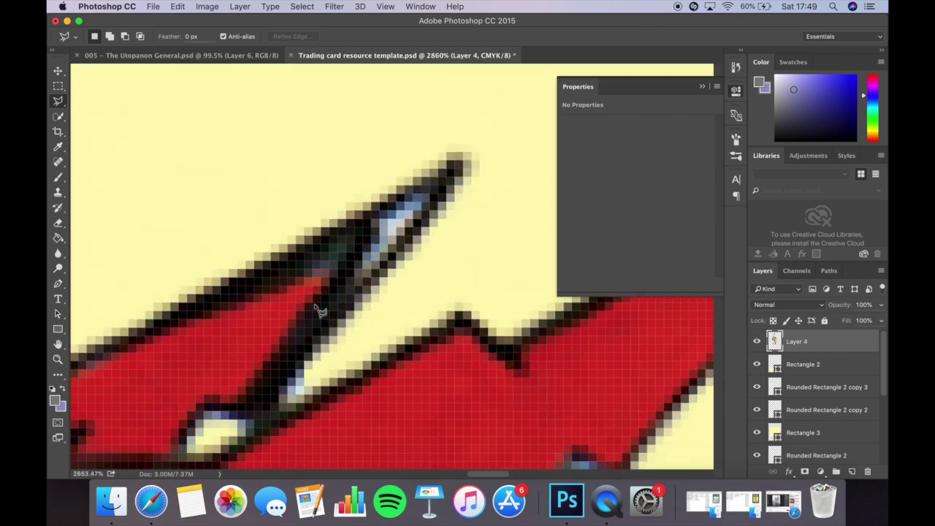
{"action": "left_click", "coordinate": [229, 426]}
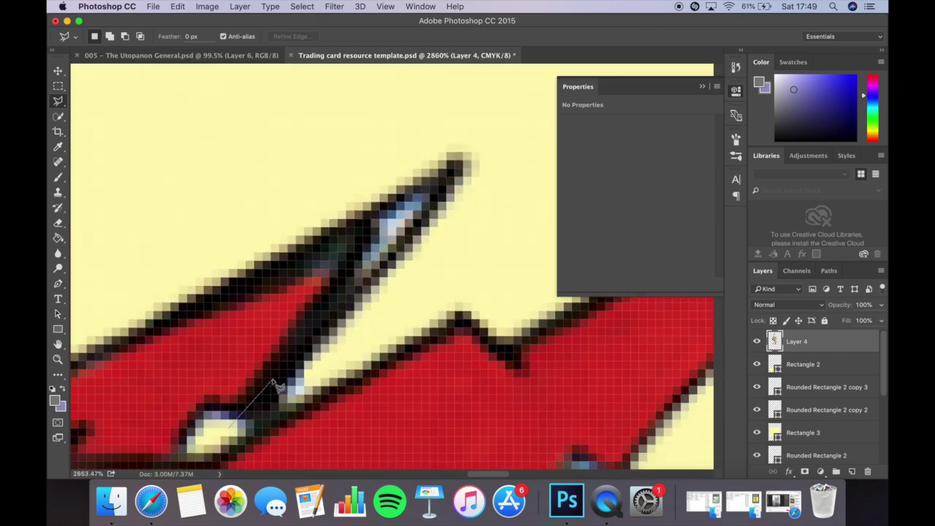
{"action": "left_click", "coordinate": [330, 314]}
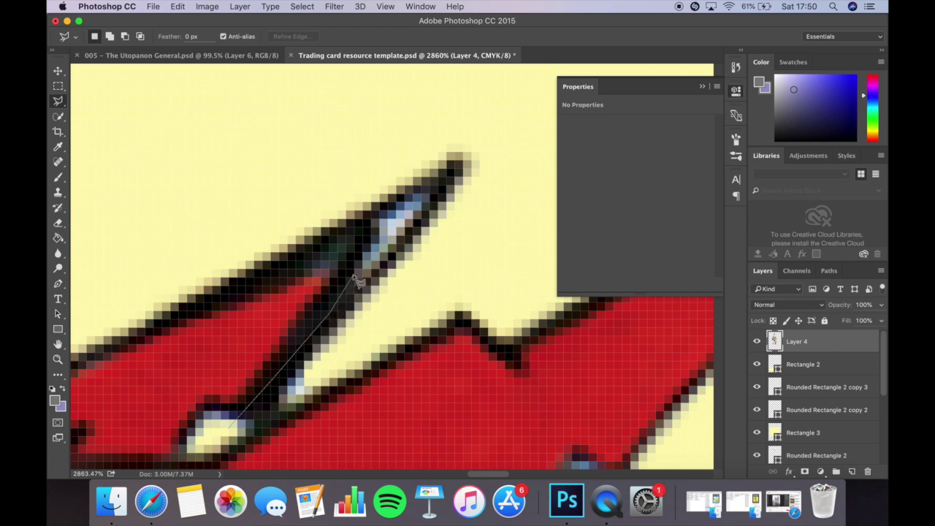
{"action": "left_click", "coordinate": [373, 224]}
{"action": "left_click", "coordinate": [151, 313]}
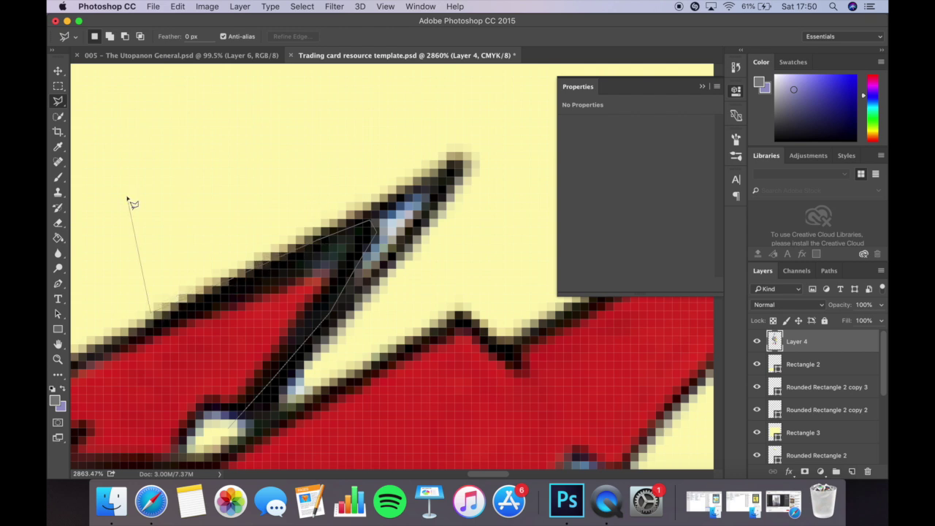
{"action": "left_click", "coordinate": [169, 158]}
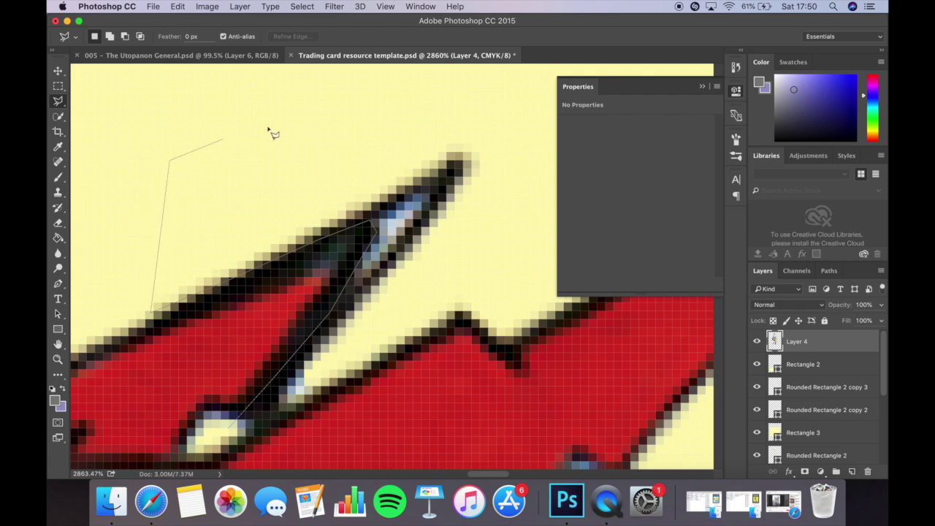
{"action": "left_click", "coordinate": [379, 93]}
{"action": "left_click", "coordinate": [503, 119]}
{"action": "left_click", "coordinate": [496, 215]}
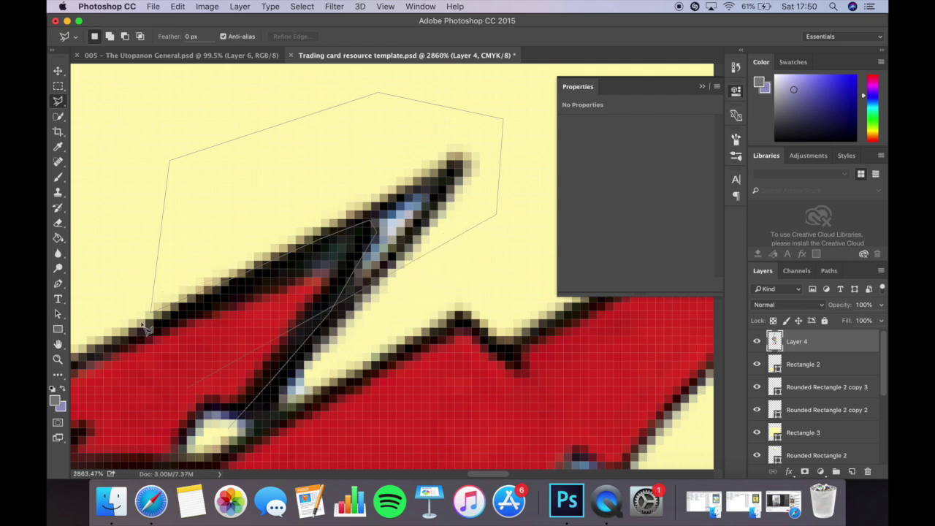
{"action": "left_click", "coordinate": [288, 413]}
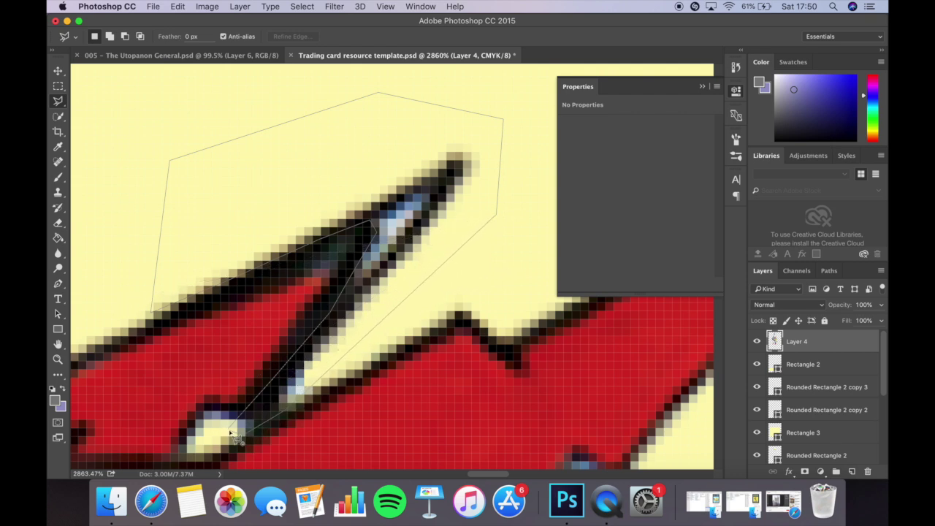
{"action": "left_click", "coordinate": [232, 433]}
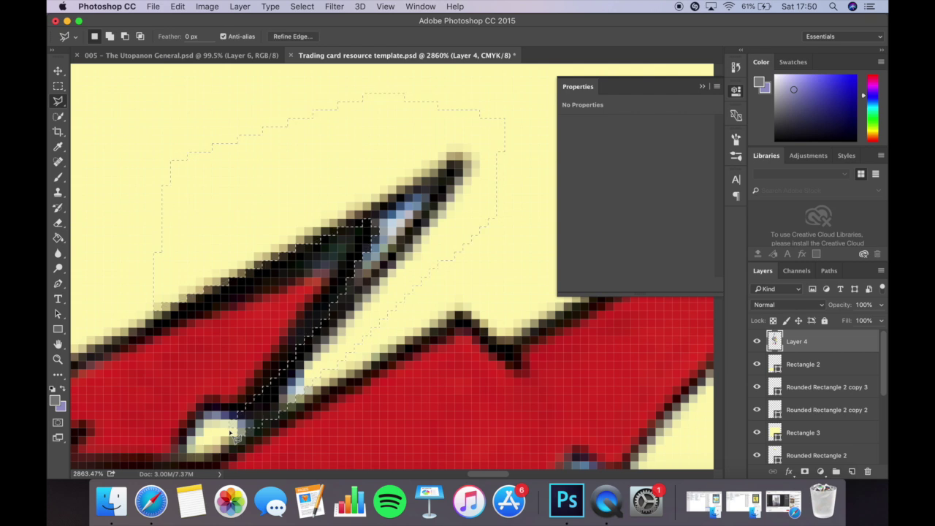
Erase the stray dark pixels at the spike tip and deselect.
{"action": "left_click", "coordinate": [59, 223]}
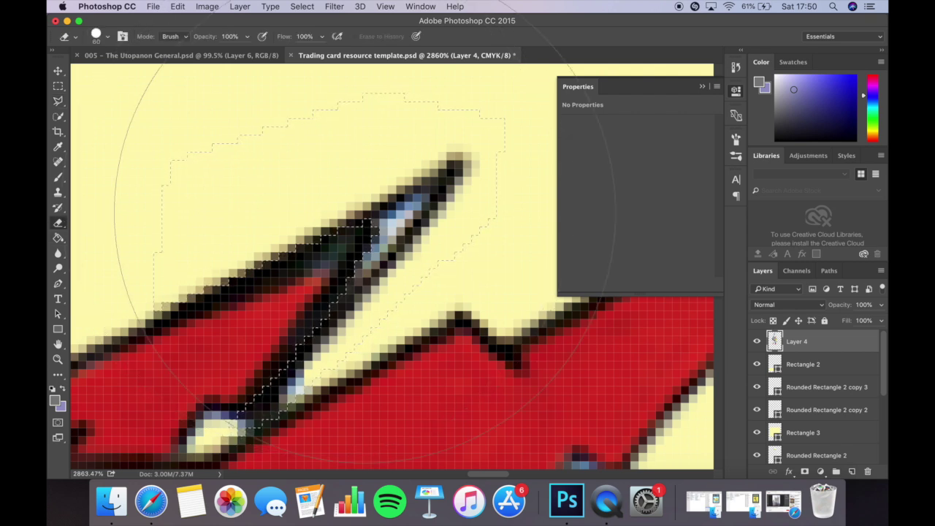
{"action": "left_click_drag", "start_coordinate": [363, 217], "coordinate": [405, 219]}
{"action": "key", "text": "super+d"}
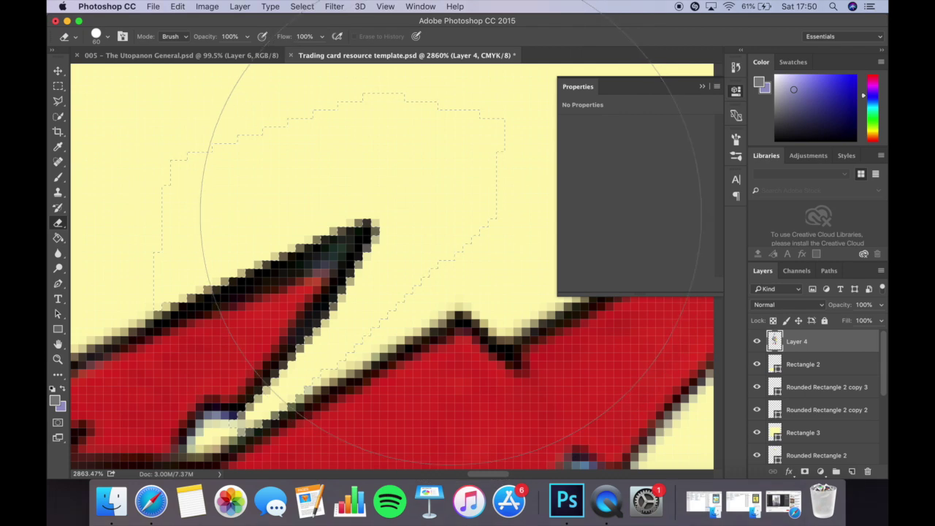
{"action": "scroll", "coordinate": [449, 215], "scroll_direction": "down", "scroll_amount": 5}
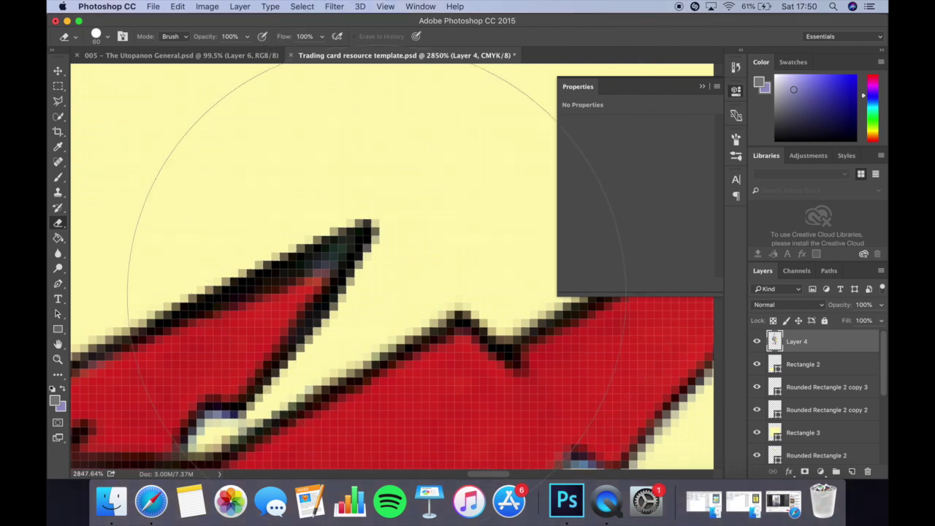
{"action": "scroll", "coordinate": [376, 296], "scroll_direction": "down", "scroll_amount": 10}
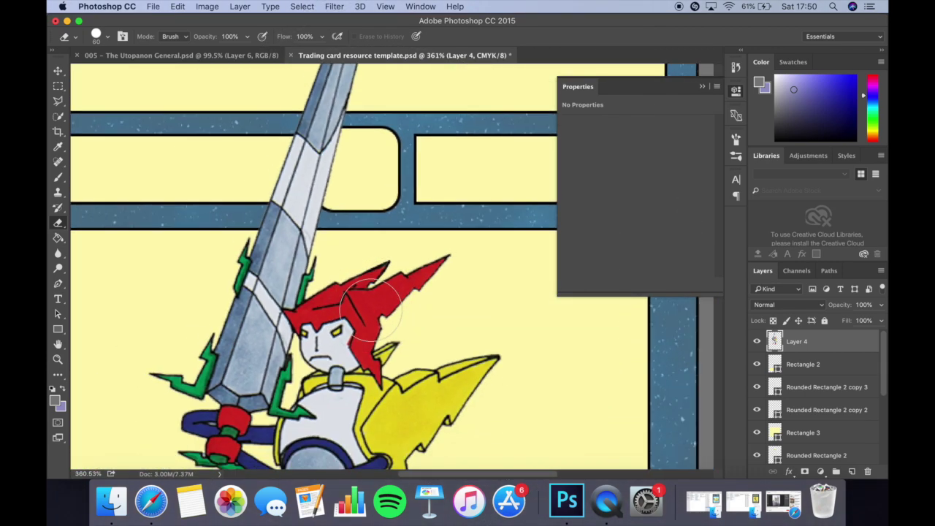
Sample the neck capsule's light blue and set the brush size to 6 px.
{"action": "scroll", "coordinate": [378, 299], "scroll_direction": "down", "scroll_amount": 3}
{"action": "scroll", "coordinate": [314, 242], "scroll_direction": "up", "scroll_amount": 10}
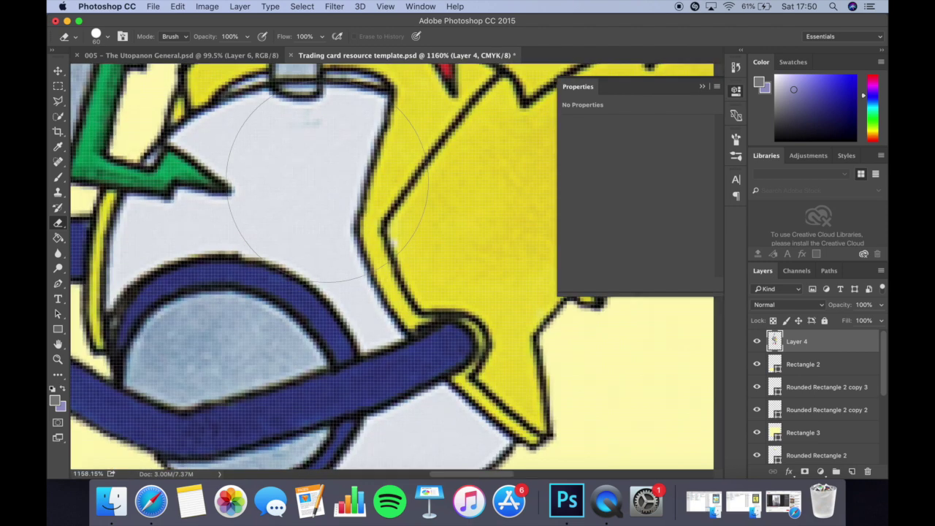
{"action": "key", "text": "v"}
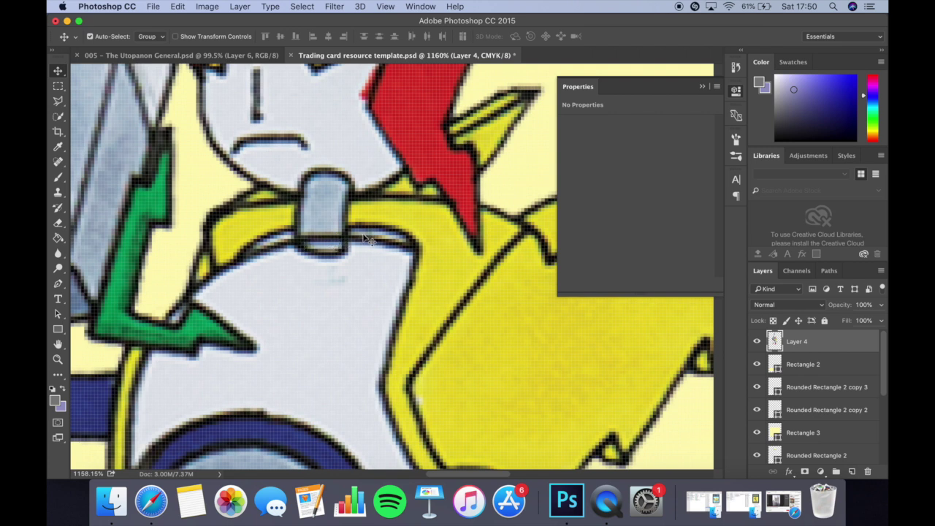
{"action": "scroll", "coordinate": [329, 216], "scroll_direction": "up", "scroll_amount": 5}
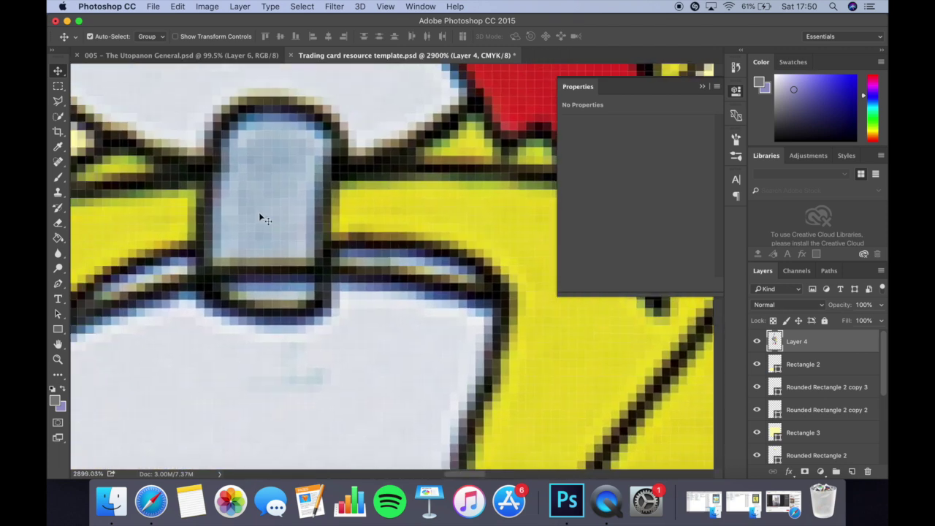
{"action": "left_click", "coordinate": [58, 148]}
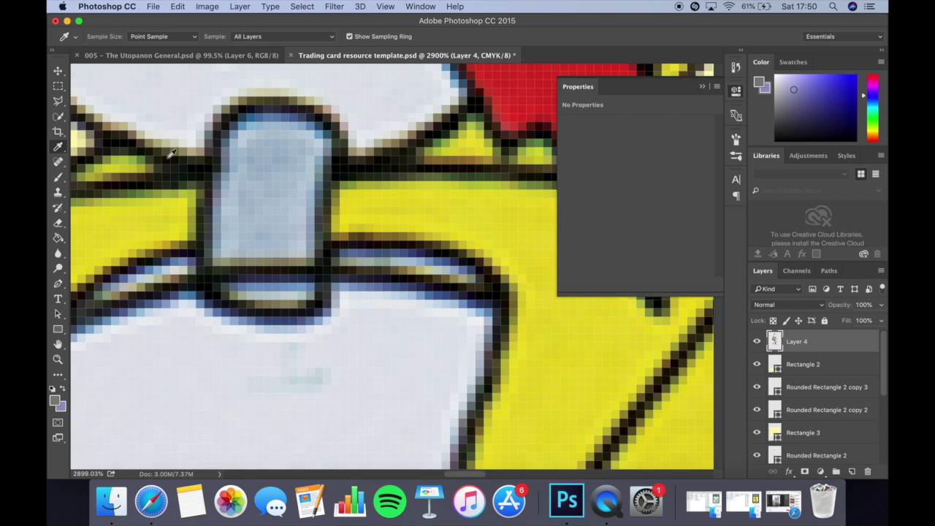
{"action": "left_click", "coordinate": [279, 194]}
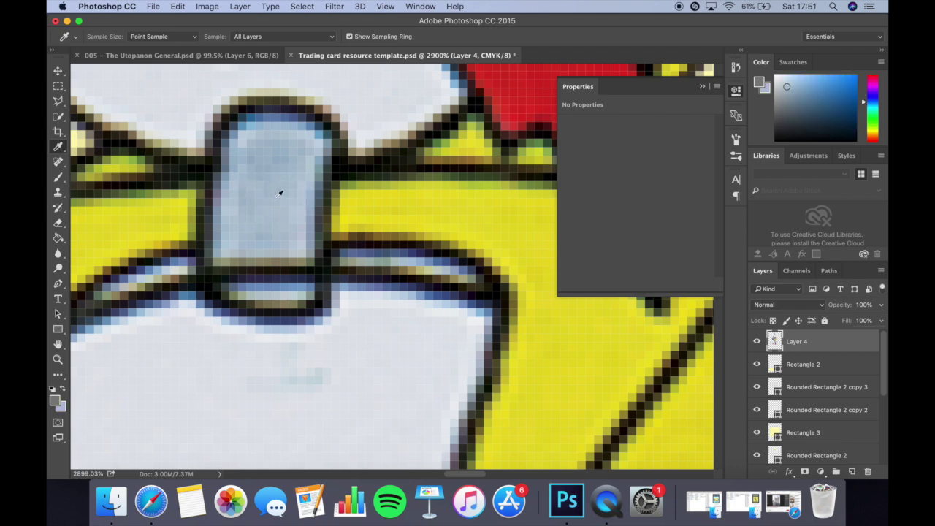
{"action": "left_click", "coordinate": [60, 178]}
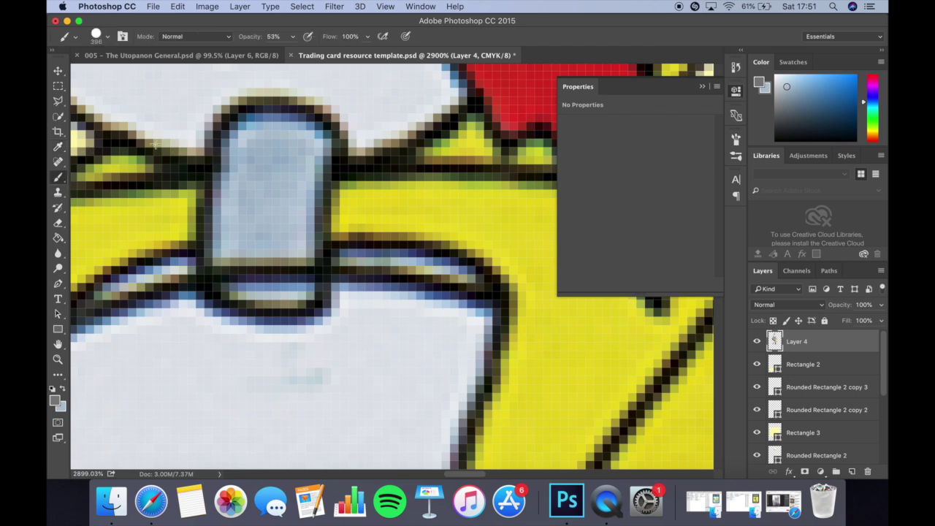
{"action": "left_click", "coordinate": [107, 37]}
{"action": "left_click_drag", "start_coordinate": [124, 72], "coordinate": [119, 75]}
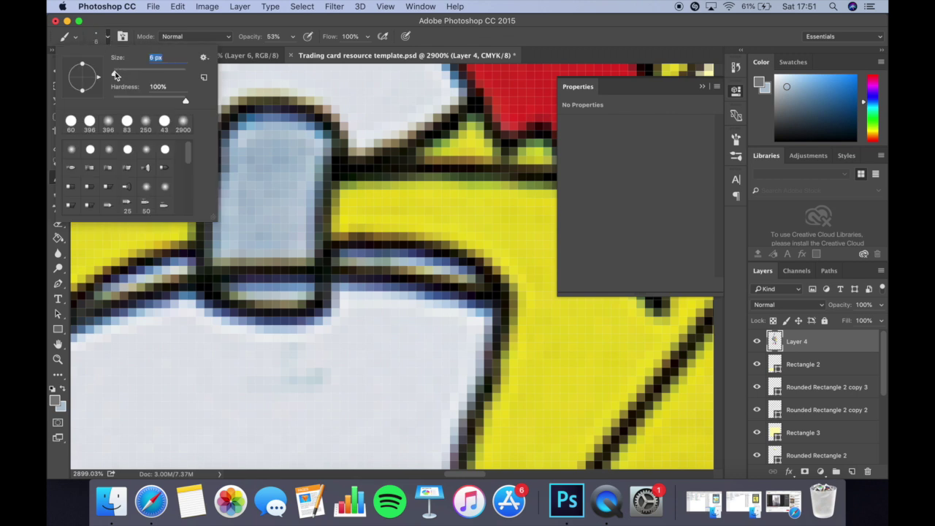
{"action": "key", "text": "Return"}
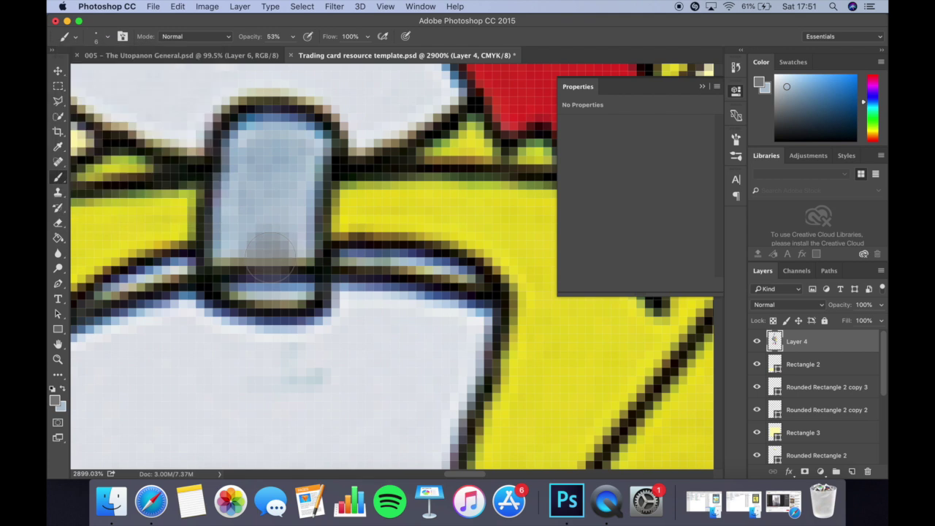
Paint over the capsule's dark lines in light blue at 100% opacity.
{"action": "left_click", "coordinate": [62, 411]}
{"action": "key", "text": "Return"}
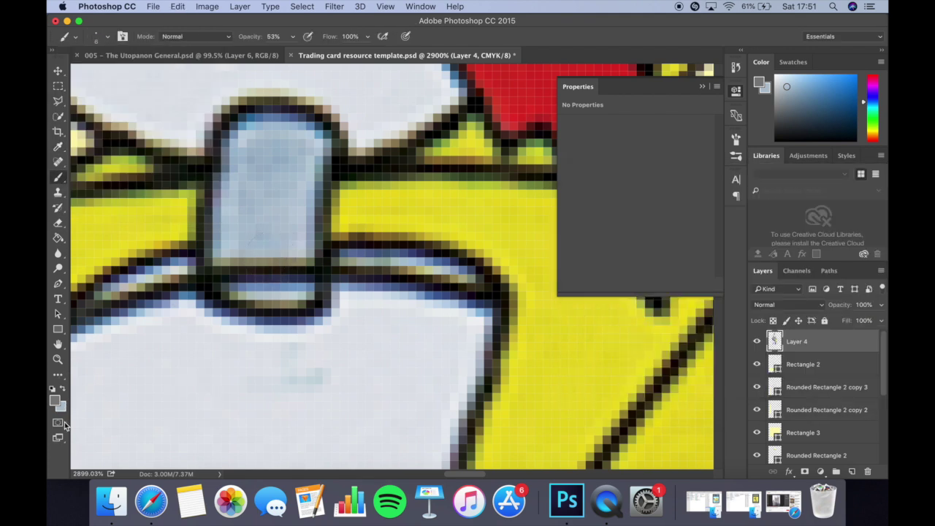
{"action": "left_click", "coordinate": [63, 391]}
{"action": "left_click", "coordinate": [63, 391]}
{"action": "left_click", "coordinate": [63, 392]}
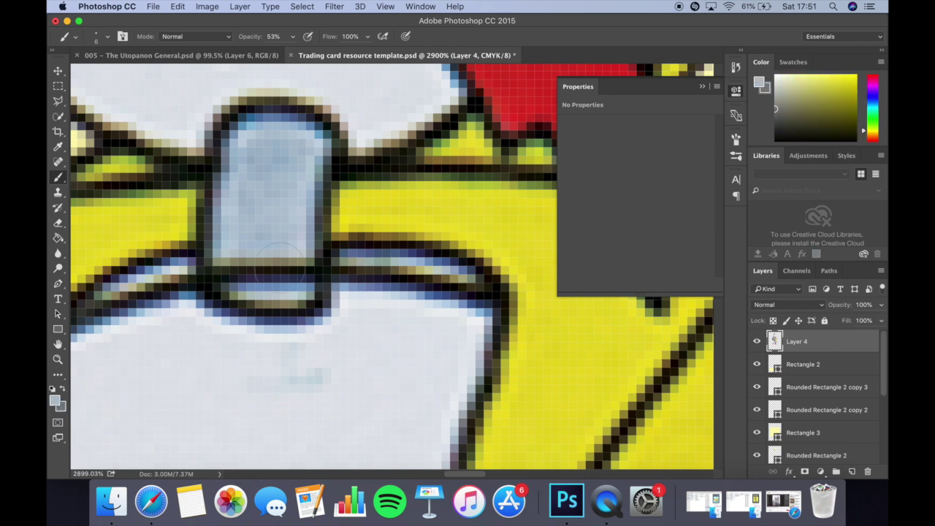
{"action": "key", "text": "0"}
{"action": "mouse_move", "coordinate": [280, 263]}
{"action": "left_mouse_down"}
{"action": "mouse_move", "coordinate": [292, 277]}
{"action": "mouse_move", "coordinate": [235, 268]}
{"action": "left_mouse_up"}
{"action": "scroll", "coordinate": [349, 232], "scroll_direction": "down", "scroll_amount": 3}
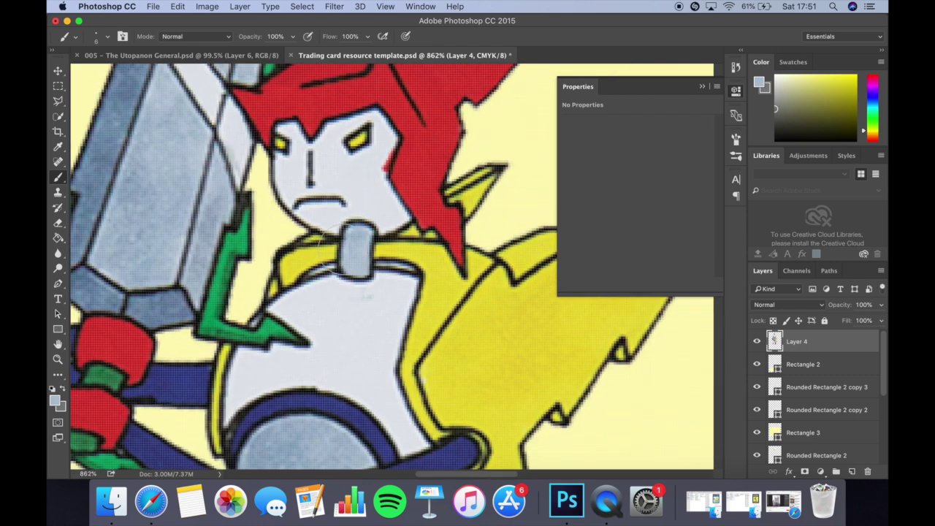
{"action": "scroll", "coordinate": [333, 251], "scroll_direction": "down", "scroll_amount": 10}
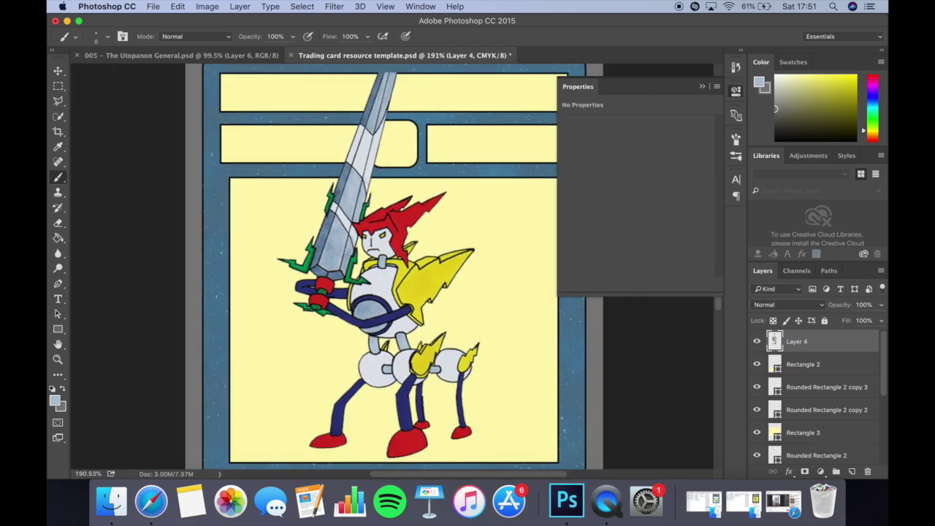
{"action": "scroll", "coordinate": [400, 269], "scroll_direction": "up", "scroll_amount": 8}
{"action": "scroll", "coordinate": [400, 269], "scroll_direction": "down", "scroll_amount": 5}
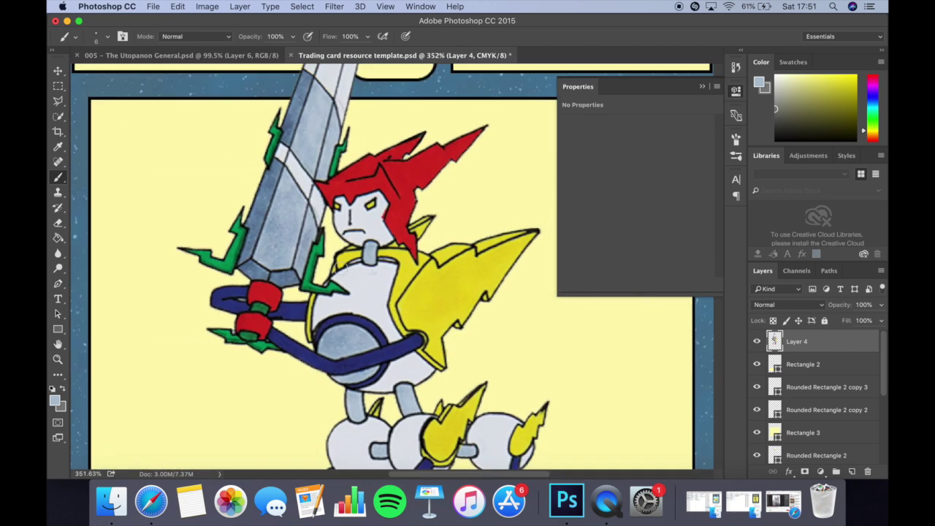
{"action": "scroll", "coordinate": [340, 268], "scroll_direction": "down", "scroll_amount": 2}
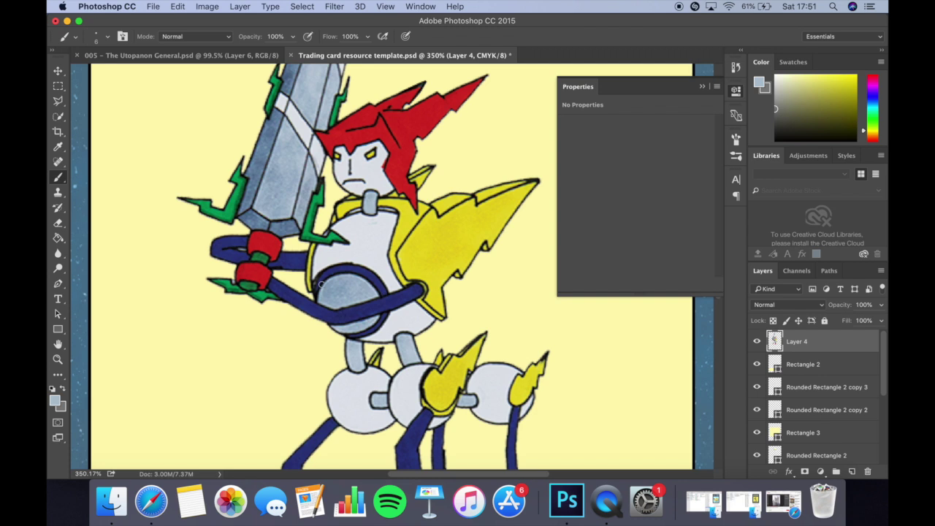
Bucket-fill the robot's torso and leg wheels with a saturated yellow.
{"action": "left_click", "coordinate": [58, 239]}
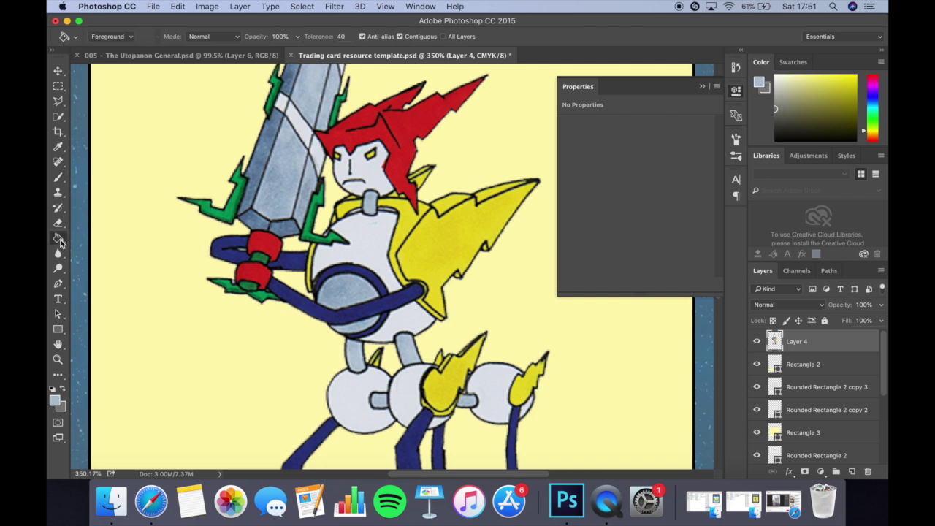
{"action": "left_click", "coordinate": [54, 404]}
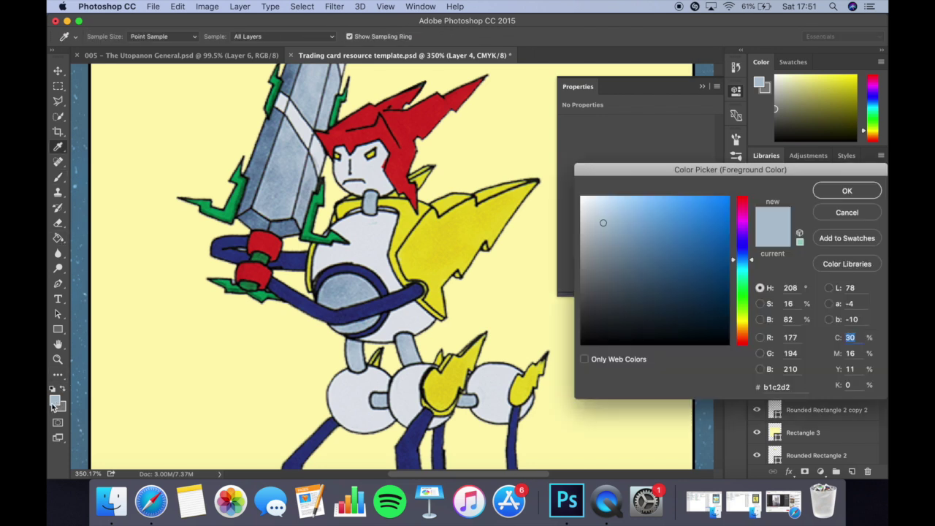
{"action": "left_click_drag", "start_coordinate": [743, 316], "coordinate": [742, 328]}
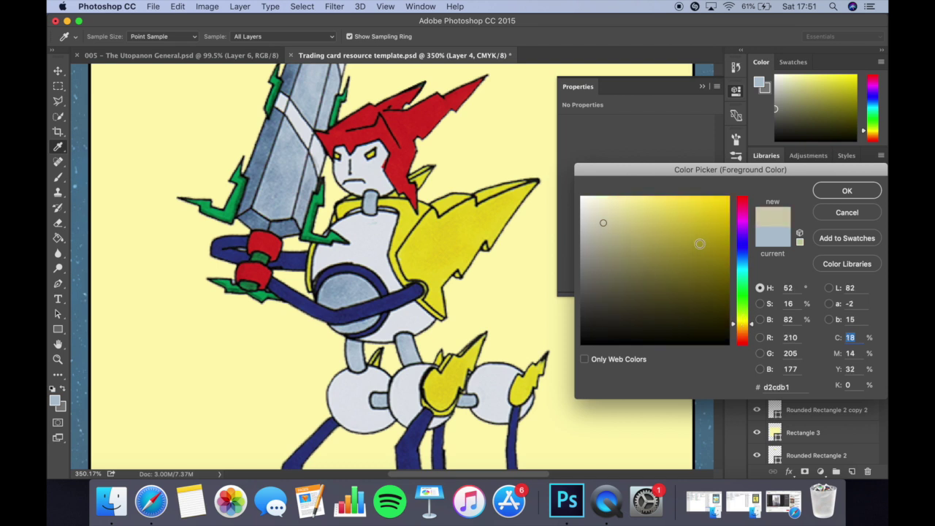
{"action": "mouse_move", "coordinate": [699, 243]}
{"action": "left_mouse_down"}
{"action": "mouse_move", "coordinate": [684, 224]}
{"action": "mouse_move", "coordinate": [711, 216]}
{"action": "left_mouse_up"}
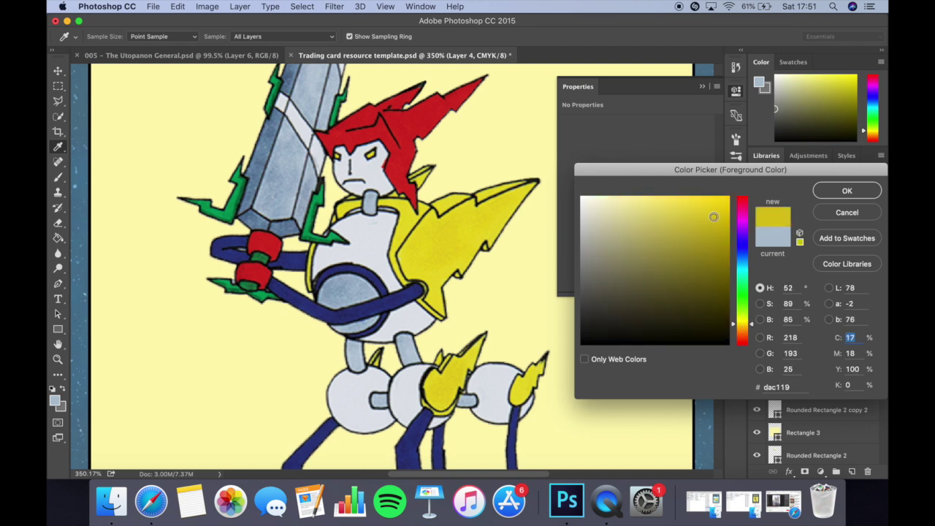
{"action": "left_click", "coordinate": [846, 190]}
{"action": "key", "text": "g"}
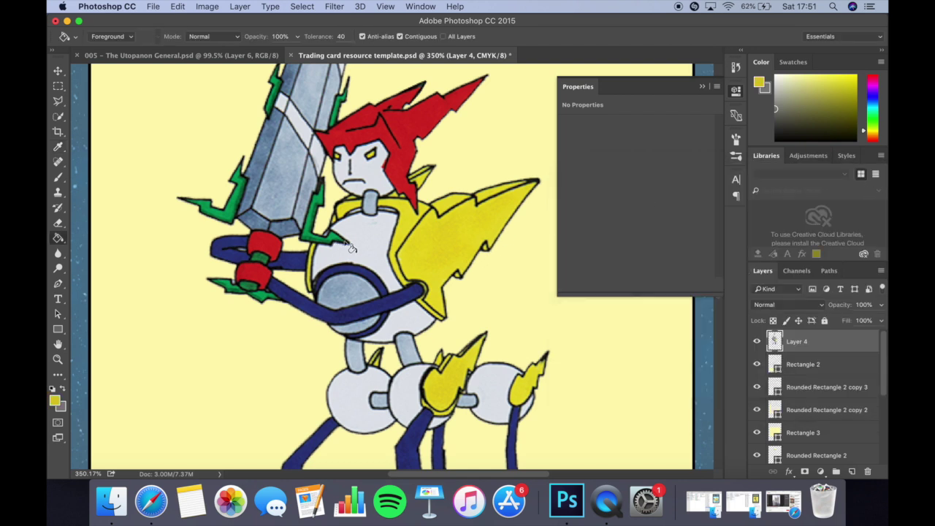
{"action": "left_click", "coordinate": [380, 242]}
{"action": "left_click", "coordinate": [408, 326]}
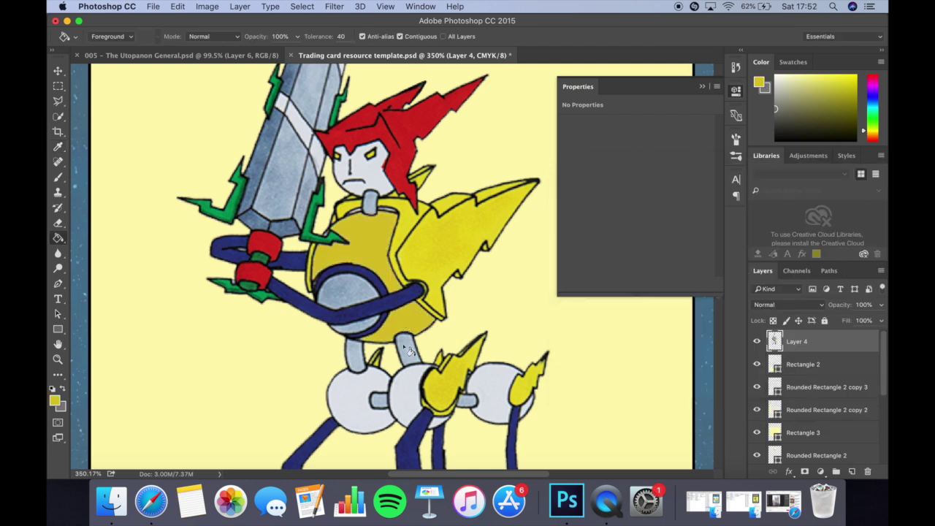
{"action": "left_click", "coordinate": [407, 393]}
{"action": "left_click", "coordinate": [363, 399]}
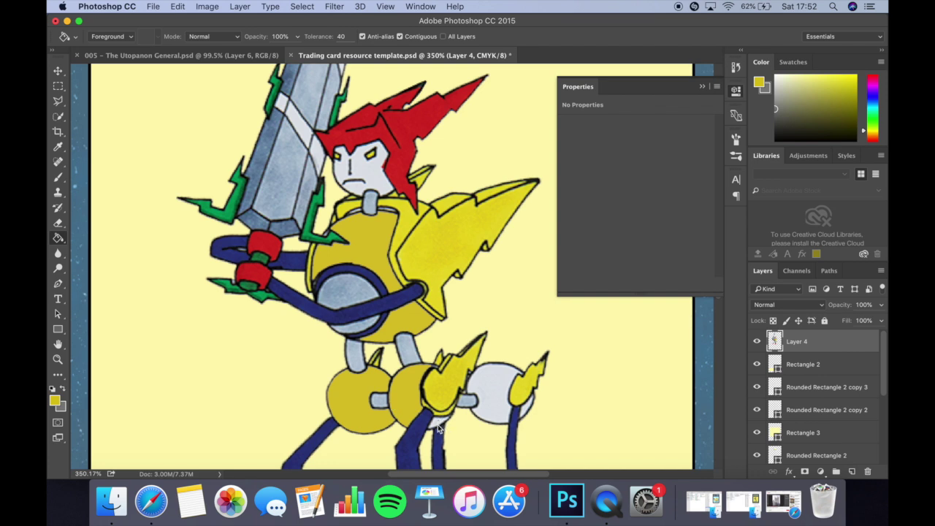
{"action": "left_click", "coordinate": [494, 413]}
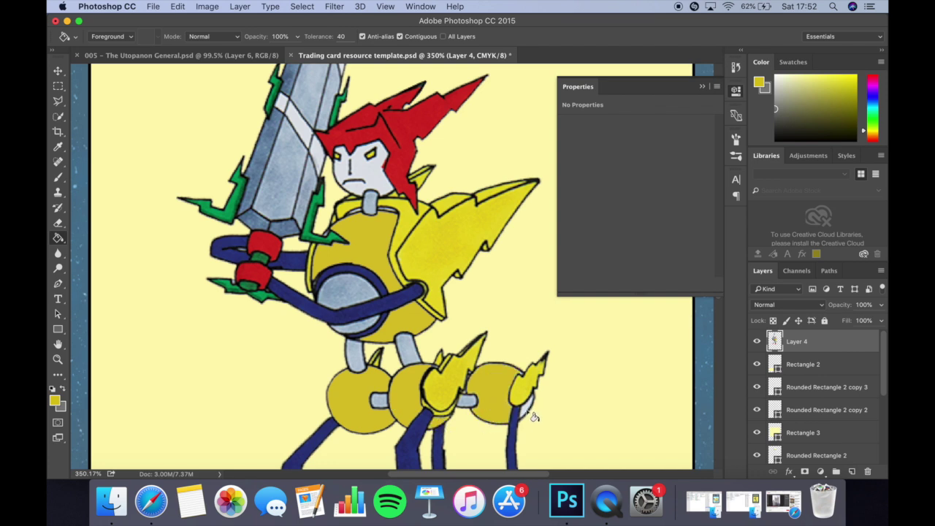
{"action": "left_click", "coordinate": [534, 416]}
Undo the saturated yellow fills on the torso and wheels.
{"action": "key", "text": "super+z"}
{"action": "key", "text": "super+z"}
{"action": "key", "text": "super+alt+z"}
{"action": "key", "text": "super+alt+z"}
{"action": "key", "text": "super+alt+z"}
{"action": "key", "text": "super+alt+z"}
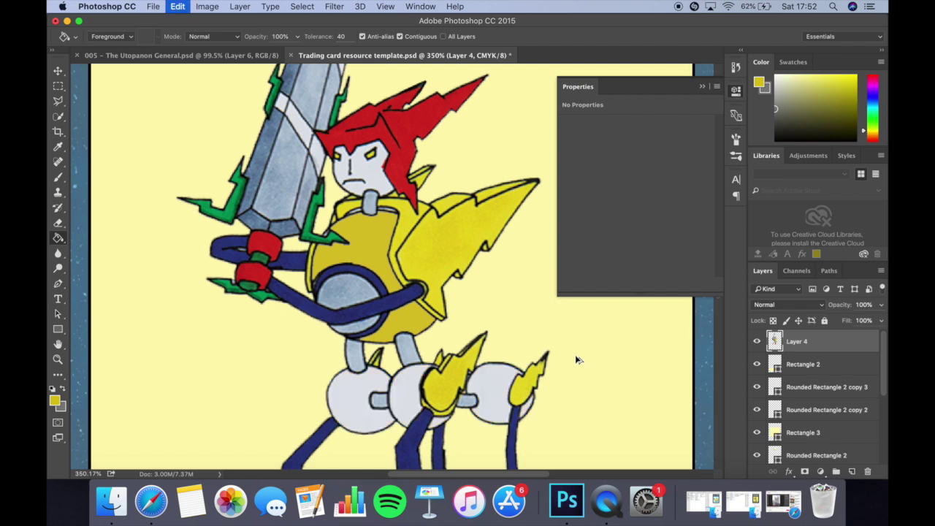
{"action": "key", "text": "super+alt+z"}
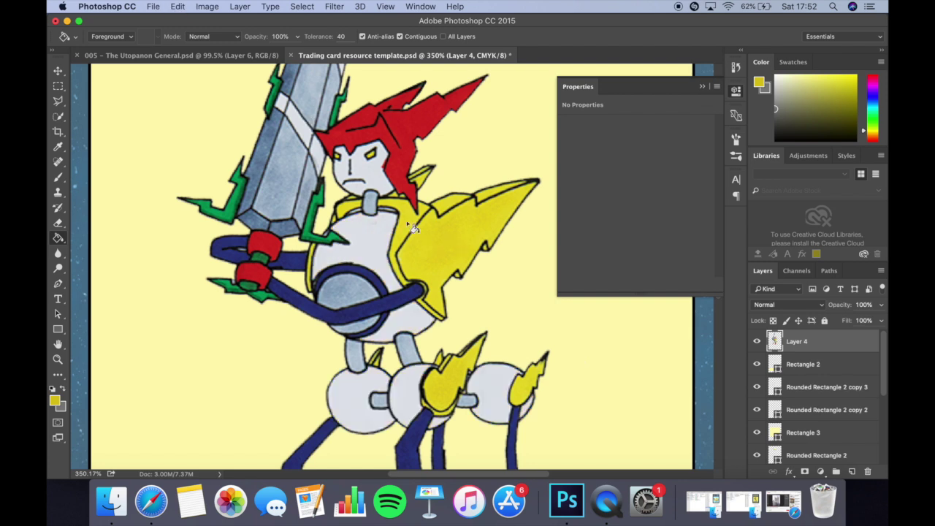
{"action": "left_click", "coordinate": [181, 6]}
{"action": "left_click", "coordinate": [136, 132]}
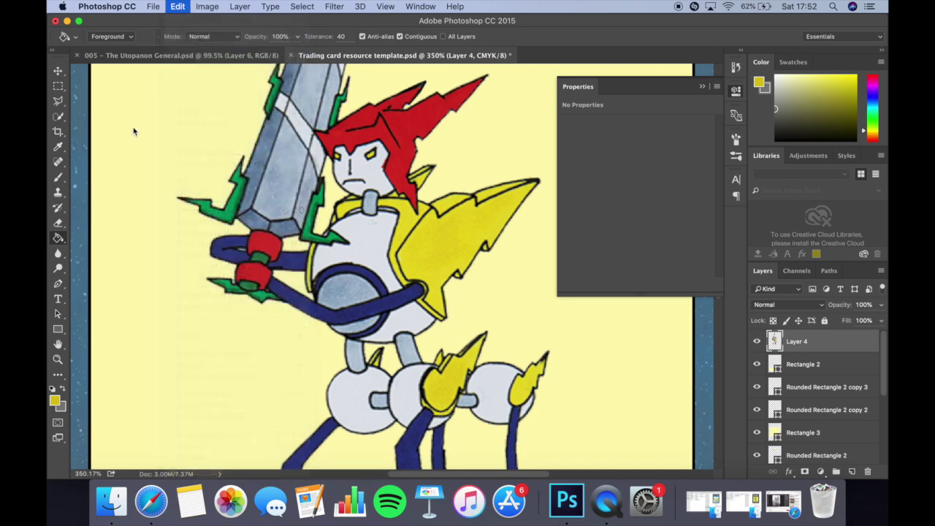
Fill the torso, left and middle leg wheels and face with a darker mustard yellow.
{"action": "left_click", "coordinate": [59, 401]}
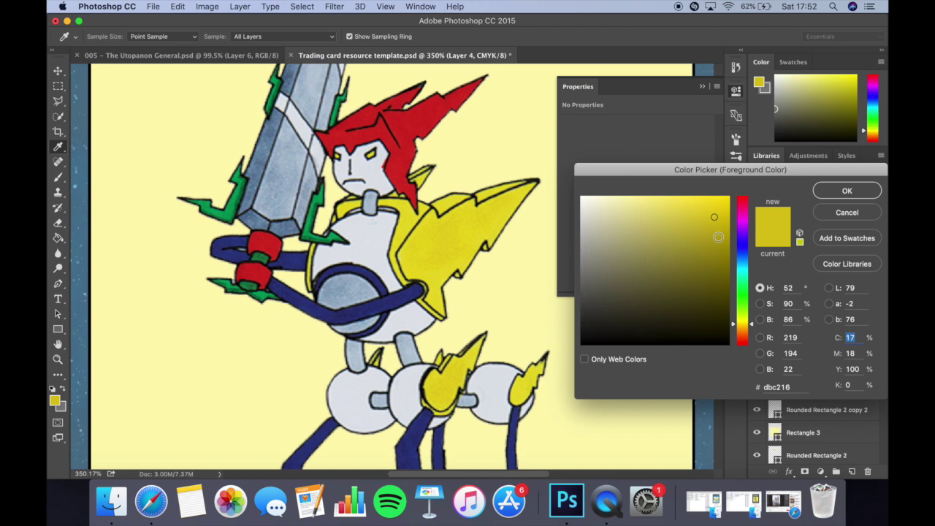
{"action": "left_click", "coordinate": [717, 237]}
{"action": "left_click", "coordinate": [846, 191]}
{"action": "key", "text": "g"}
{"action": "left_click", "coordinate": [387, 265]}
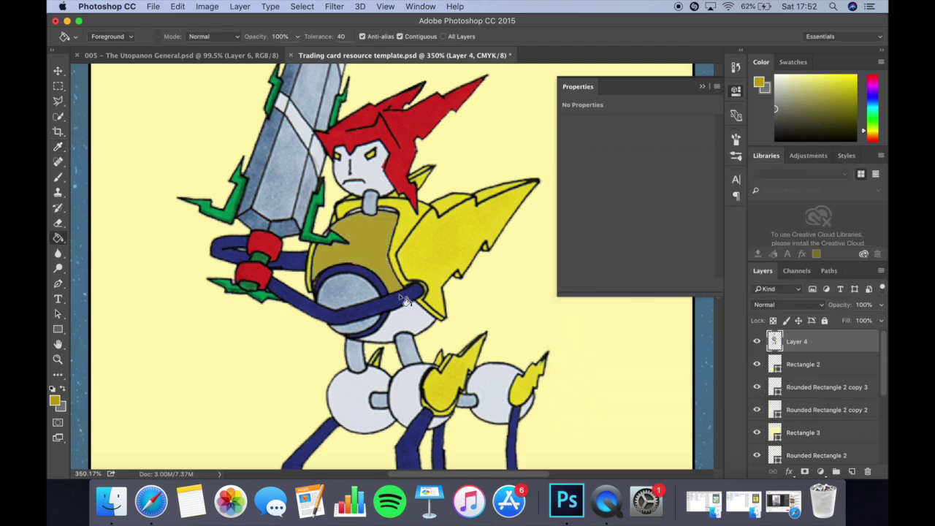
{"action": "left_click", "coordinate": [407, 318]}
{"action": "left_click", "coordinate": [412, 392]}
{"action": "left_click", "coordinate": [361, 404]}
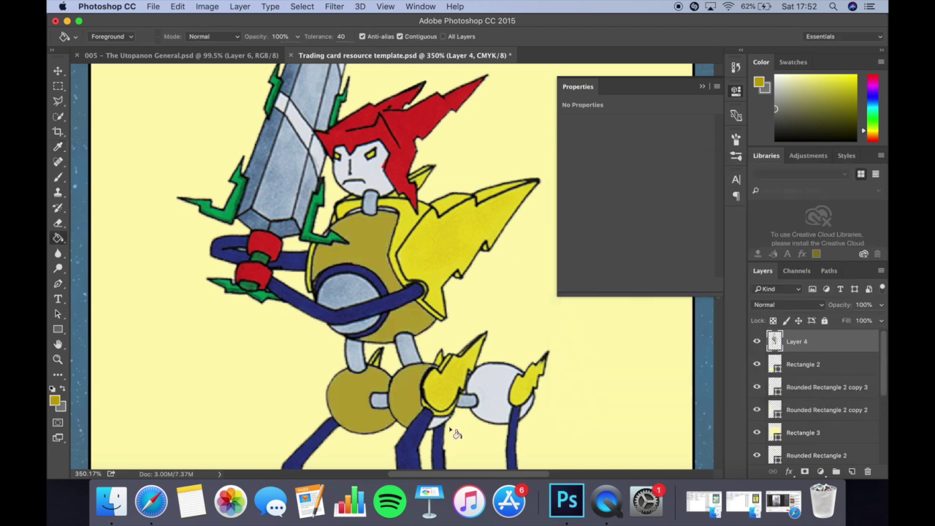
{"action": "left_click", "coordinate": [372, 174]}
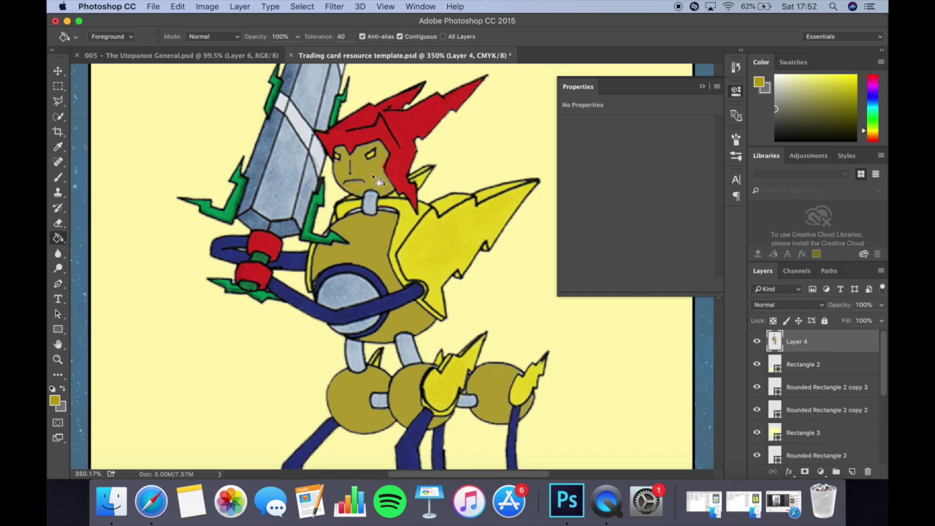
Brush over the stray red pixels along the face's right edge.
{"action": "scroll", "coordinate": [376, 173], "scroll_direction": "up", "scroll_amount": 5}
{"action": "scroll", "coordinate": [376, 173], "scroll_direction": "up", "scroll_amount": 5}
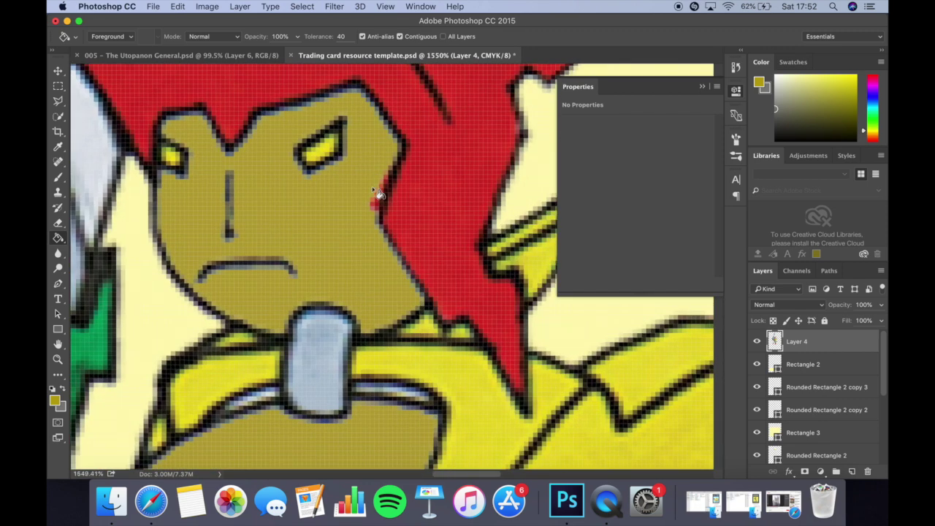
{"action": "key", "text": "b"}
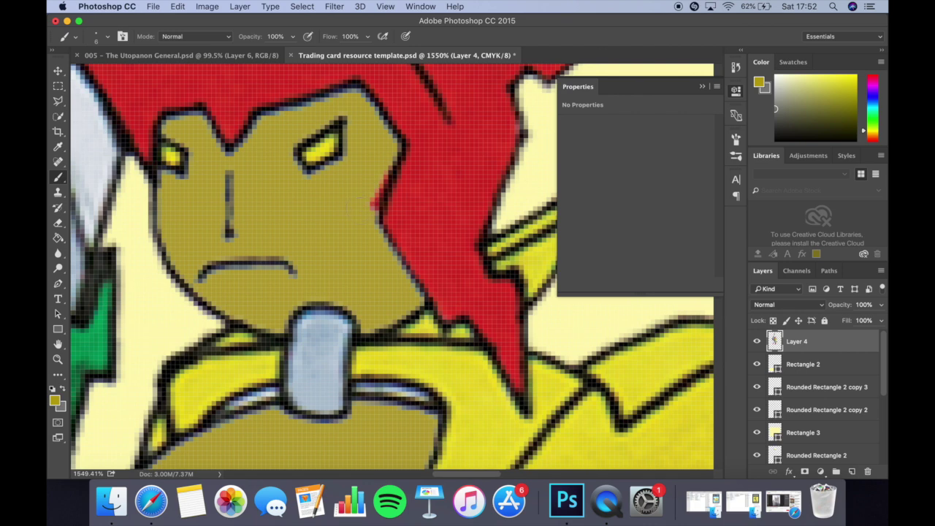
{"action": "mouse_move", "coordinate": [369, 206]}
{"action": "left_mouse_down"}
{"action": "mouse_move", "coordinate": [365, 195]}
{"action": "mouse_move", "coordinate": [382, 174]}
{"action": "left_mouse_up"}
{"action": "scroll", "coordinate": [381, 174], "scroll_direction": "down", "scroll_amount": 10}
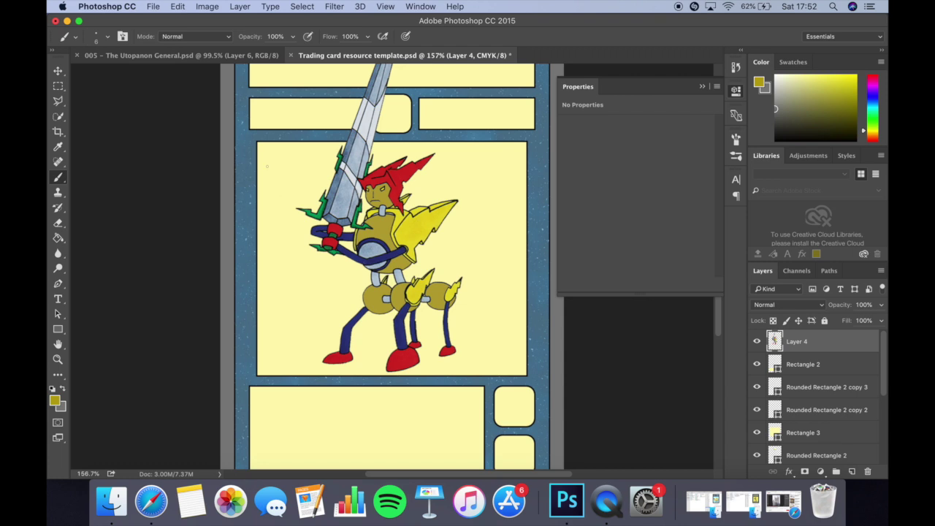
Scale the character art up and nudge it slightly up and left.
{"action": "key", "text": "v"}
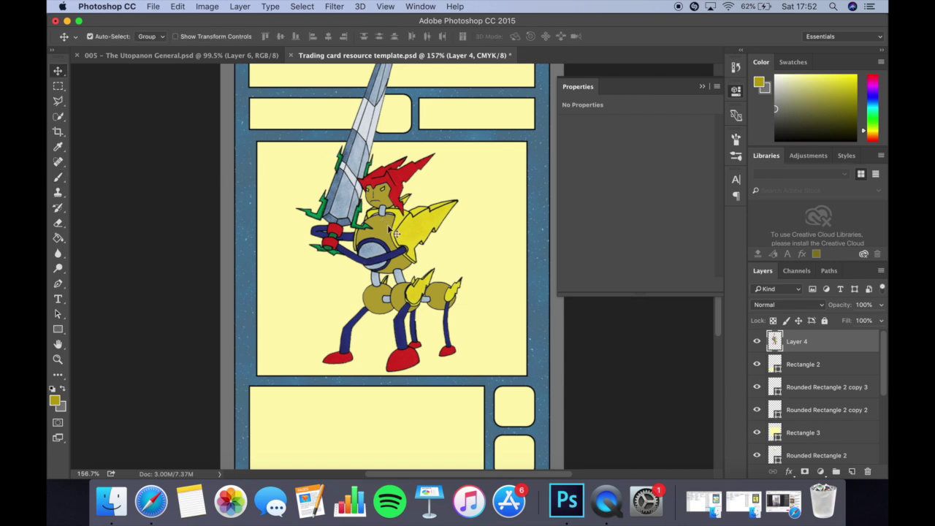
{"action": "key", "text": "super+t"}
{"action": "left_click_drag", "start_coordinate": [465, 372], "coordinate": [485, 387]}
{"action": "key", "text": "Return"}
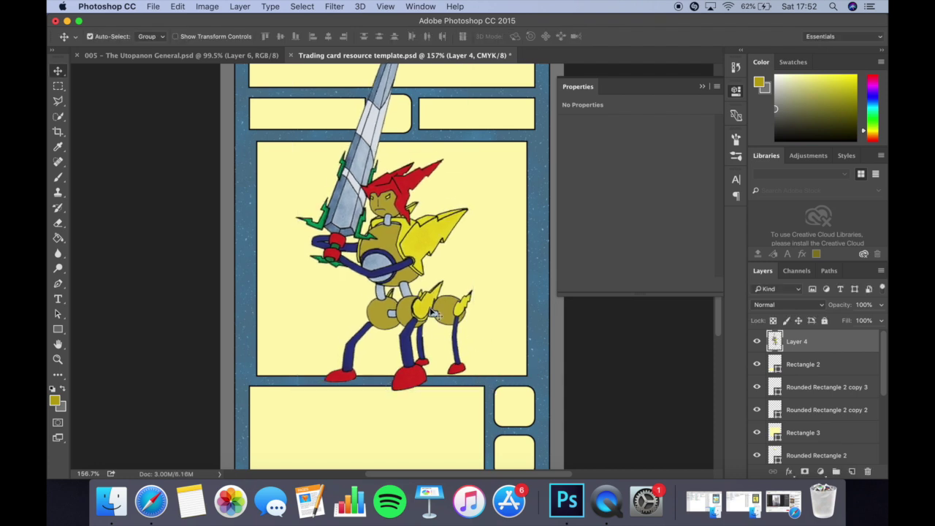
{"action": "left_click_drag", "start_coordinate": [429, 311], "coordinate": [424, 301]}
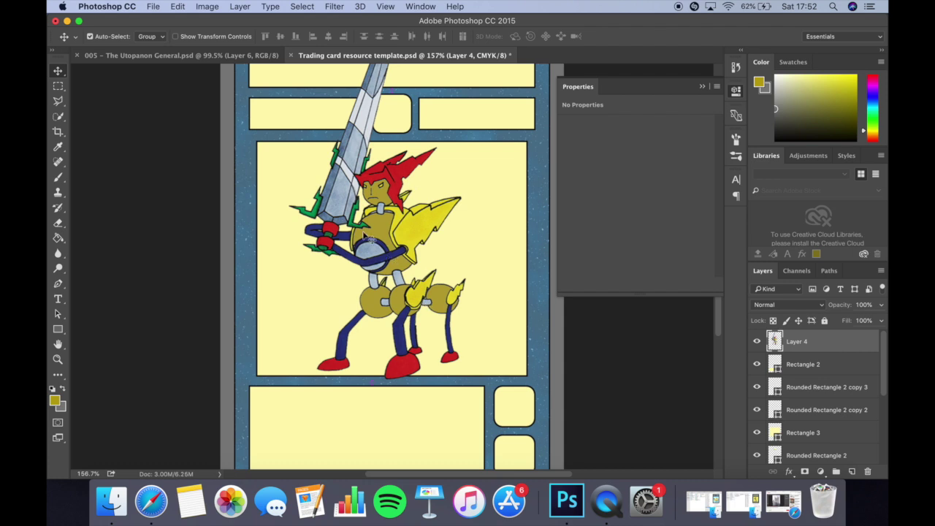
Copy the picture-box area into a new Layer 5 and hide Layer 4.
{"action": "key", "text": "super+equal"}
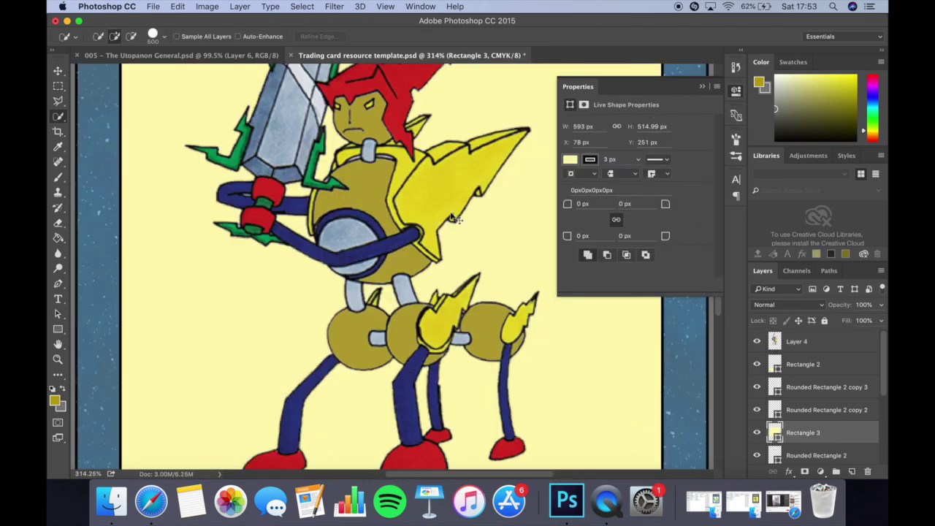
{"action": "scroll", "coordinate": [415, 238], "scroll_direction": "down", "scroll_amount": 5}
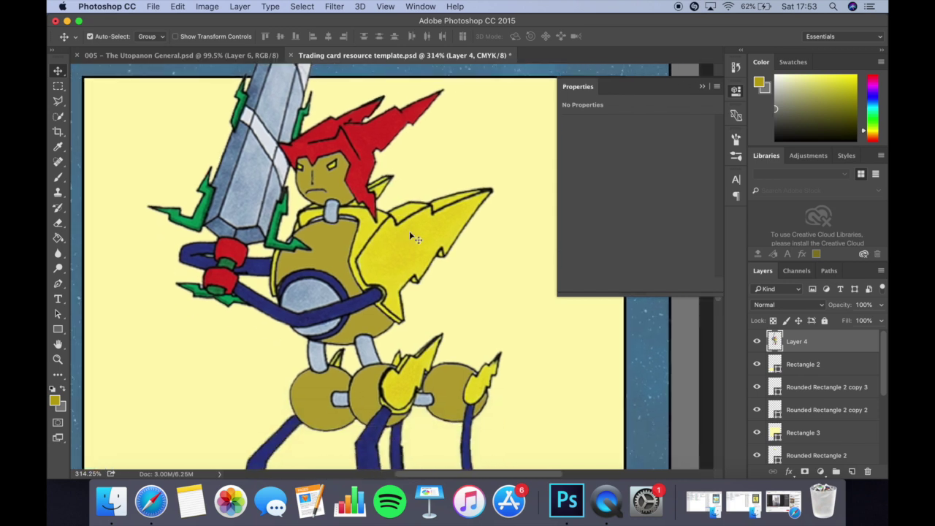
{"action": "left_click", "coordinate": [59, 85]}
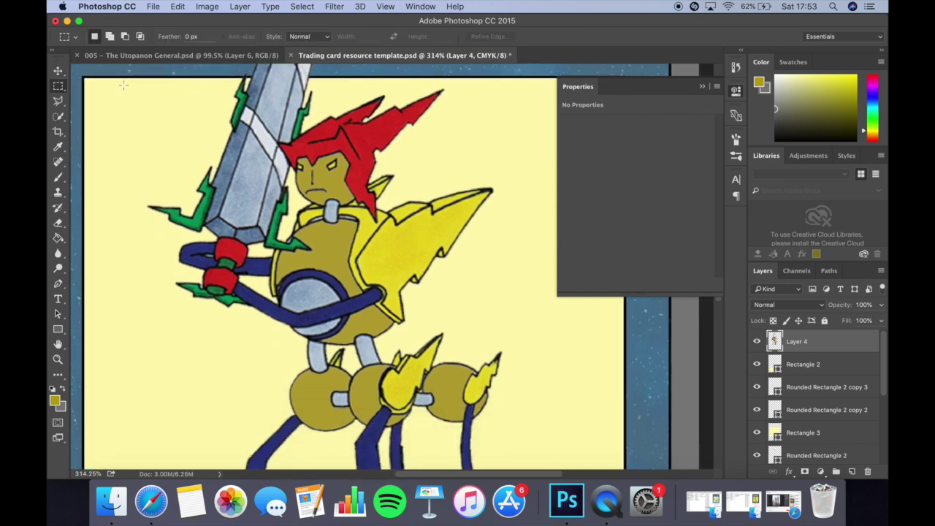
{"action": "left_click_drag", "start_coordinate": [115, 76], "coordinate": [569, 476]}
{"action": "key", "text": "super+minus"}
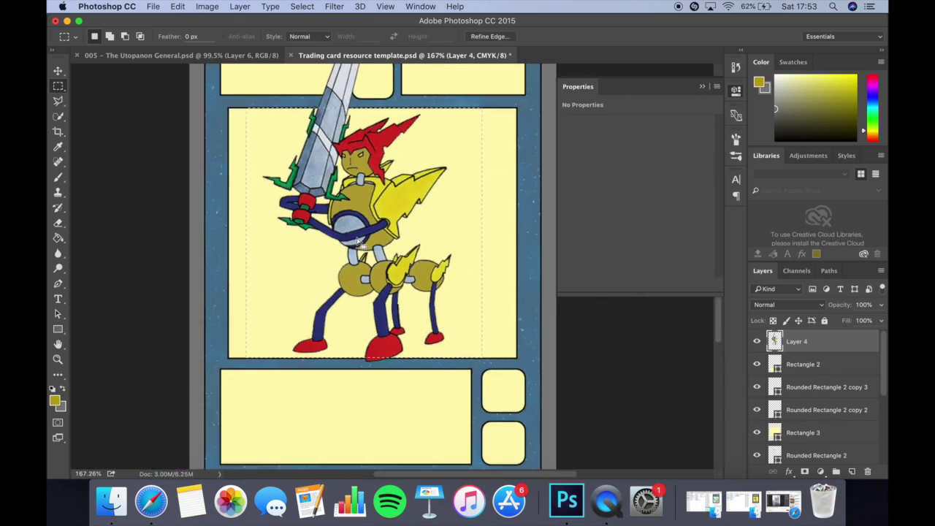
{"action": "key", "text": "super+c"}
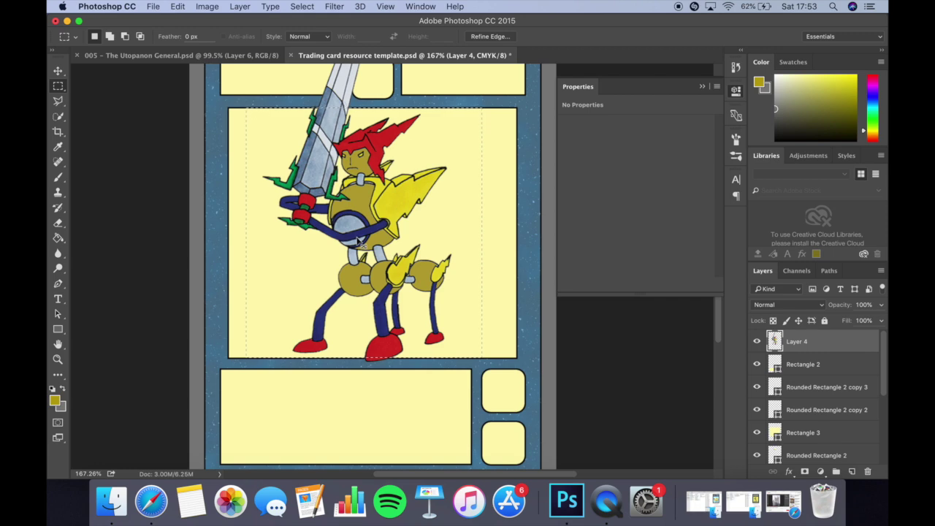
{"action": "key", "text": "super+v"}
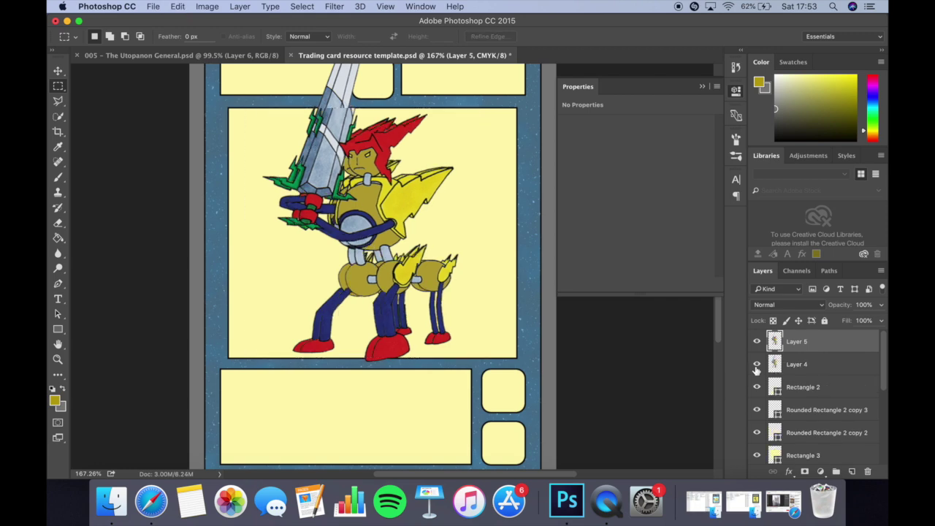
{"action": "left_click", "coordinate": [756, 364]}
Shift the pasted Layer 5 character slightly left.
{"action": "scroll", "coordinate": [219, 156], "scroll_direction": "up", "scroll_amount": 5}
{"action": "scroll", "coordinate": [219, 155], "scroll_direction": "down", "scroll_amount": 6}
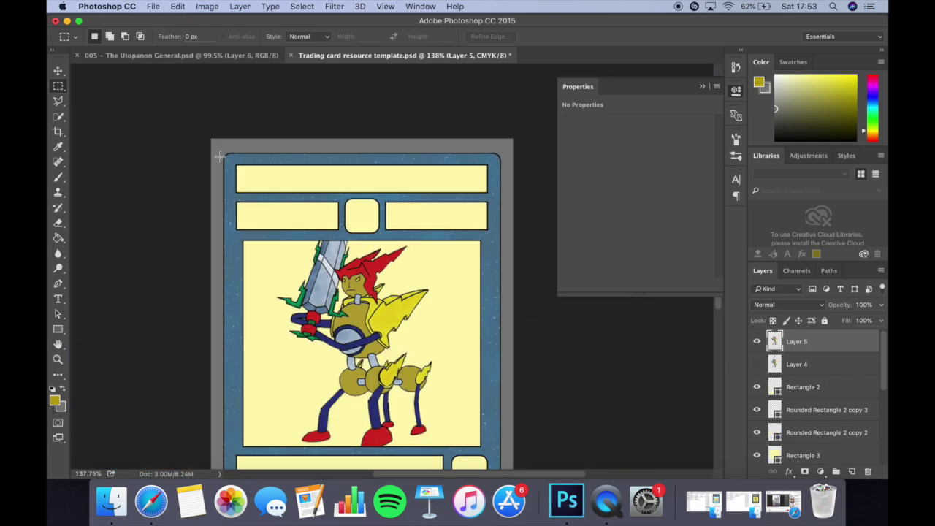
{"action": "scroll", "coordinate": [219, 155], "scroll_direction": "down", "scroll_amount": 2}
{"action": "key", "text": "v"}
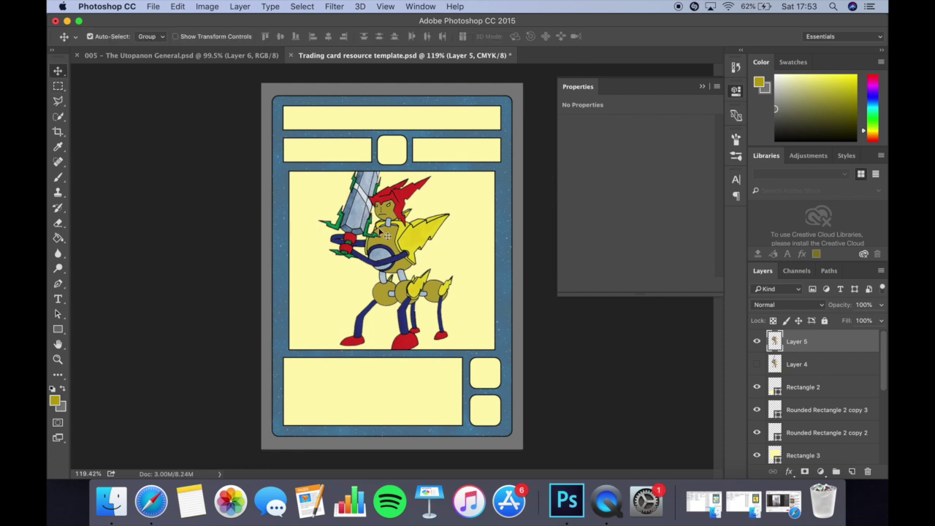
{"action": "left_click_drag", "start_coordinate": [384, 233], "coordinate": [381, 234]}
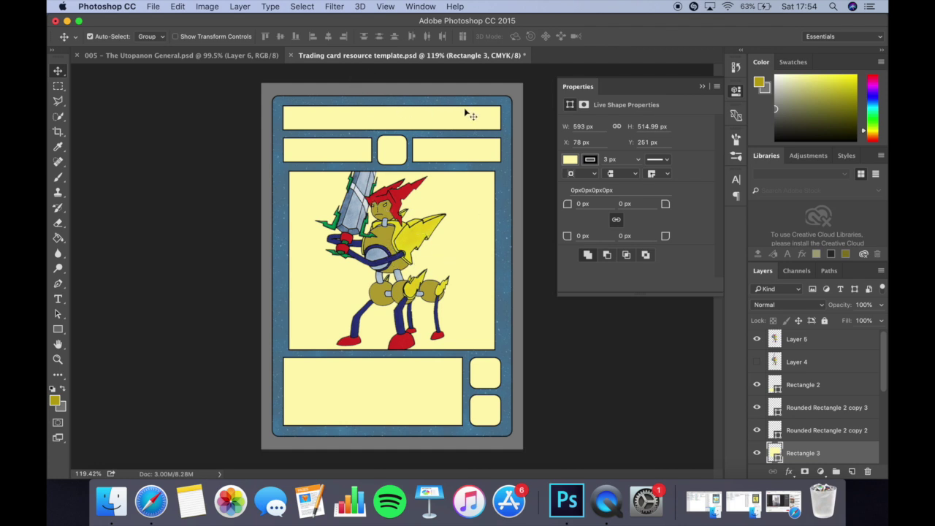
{"action": "left_click", "coordinate": [58, 298]}
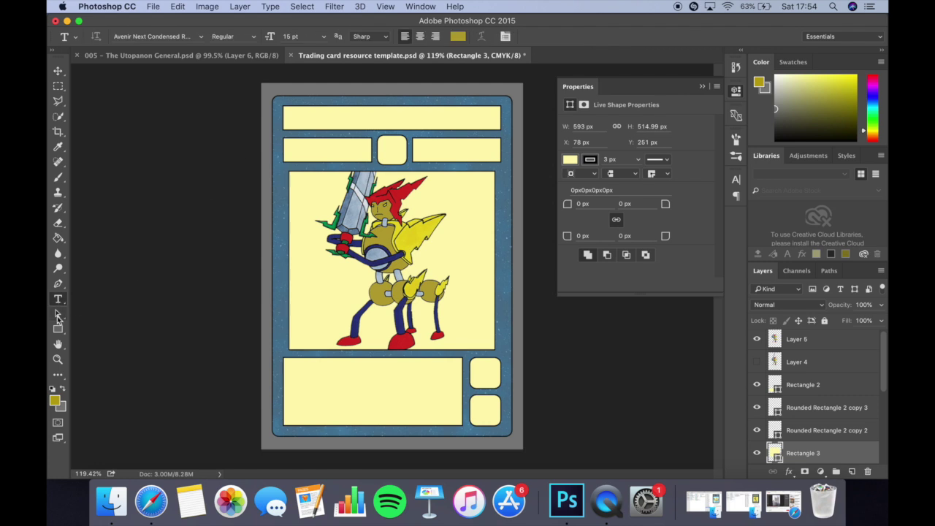
Type the title 'SPACE SENTINAL' in the top box, fixing the stray letters and typo.
{"action": "left_click", "coordinate": [302, 118]}
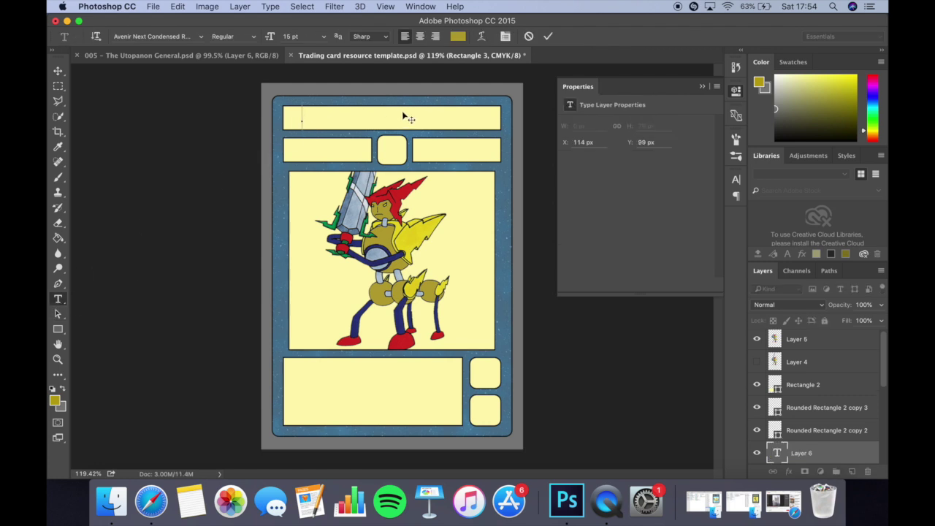
{"action": "type", "text": "gh"}
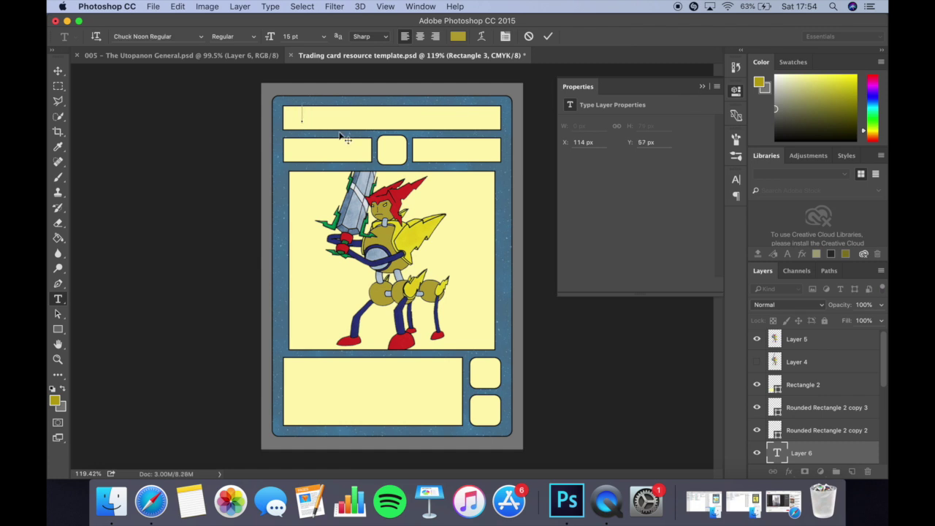
{"action": "type", "text": "FHD"}
{"action": "key", "text": "BackSpace"}
{"action": "key", "text": "BackSpace"}
{"action": "key", "text": "BackSpace"}
{"action": "type", "text": "SPACE"}
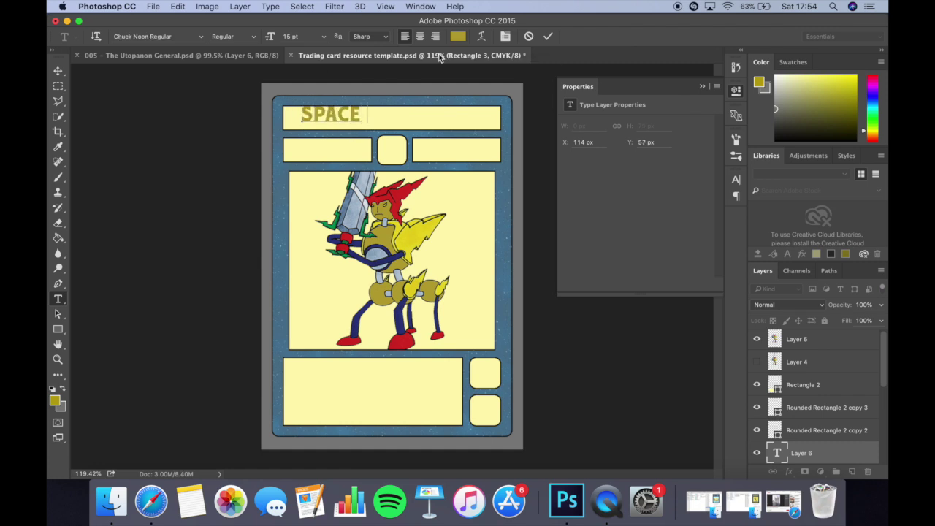
{"action": "type", "text": " SNETINAL"}
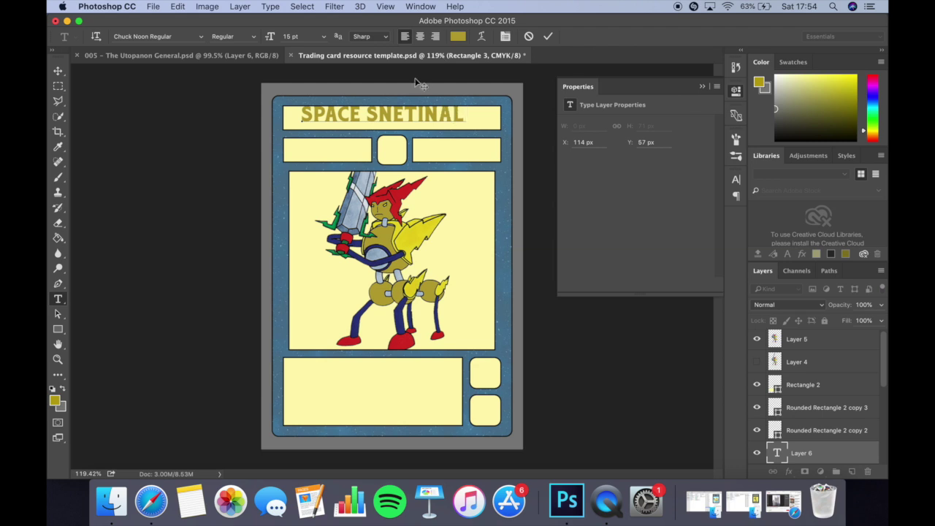
{"action": "left_click", "coordinate": [403, 111]}
{"action": "key", "text": "BackSpace"}
{"action": "key", "text": "BackSpace"}
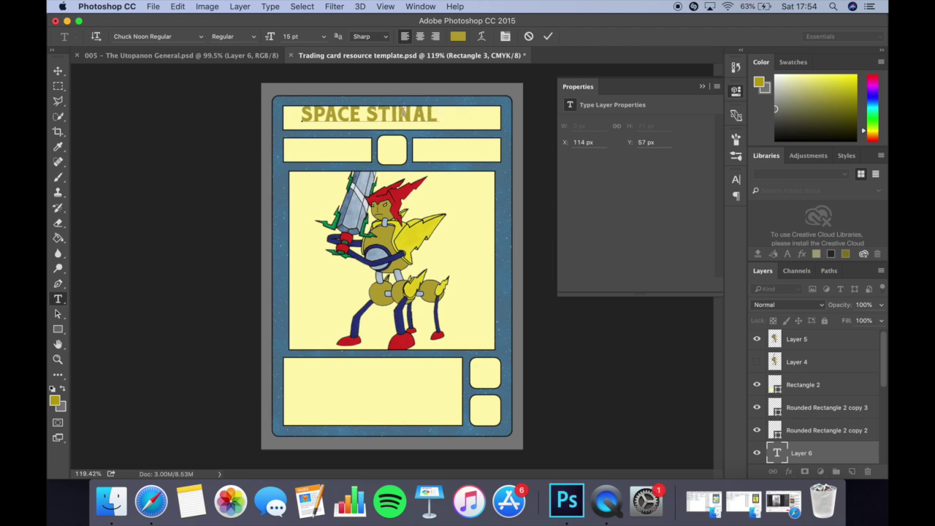
{"action": "type", "text": "EN"}
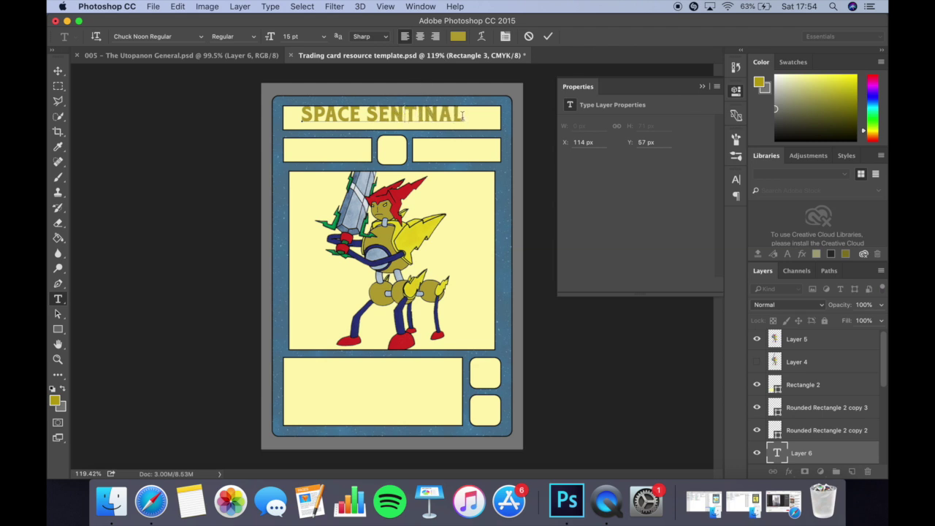
Colour the title black and centre it within the top box.
{"action": "left_click_drag", "start_coordinate": [461, 114], "coordinate": [301, 114]}
{"action": "left_click", "coordinate": [458, 38]}
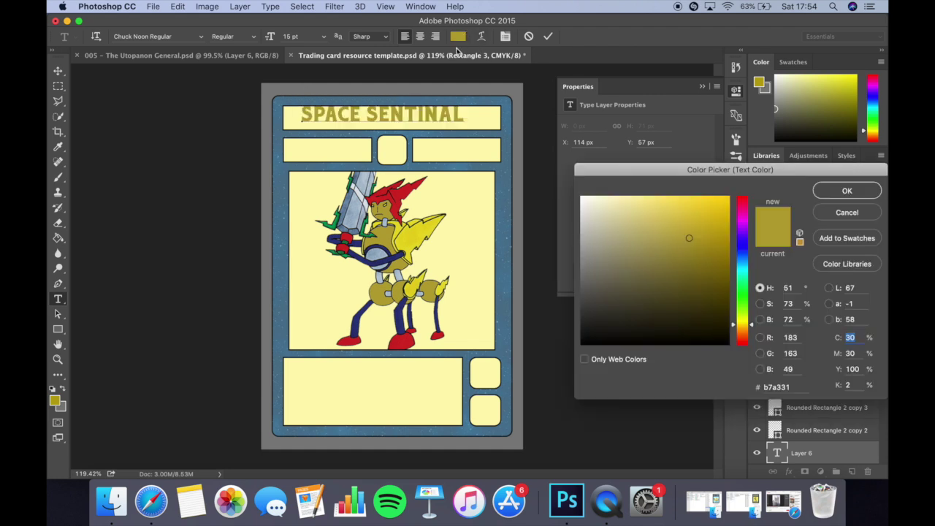
{"action": "left_click_drag", "start_coordinate": [655, 279], "coordinate": [564, 350]}
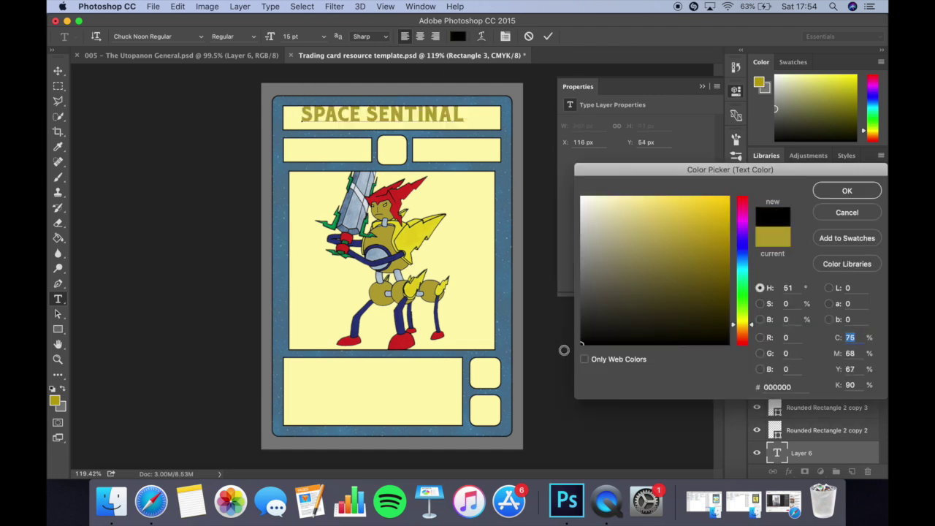
{"action": "left_click", "coordinate": [849, 191]}
{"action": "left_click", "coordinate": [57, 70]}
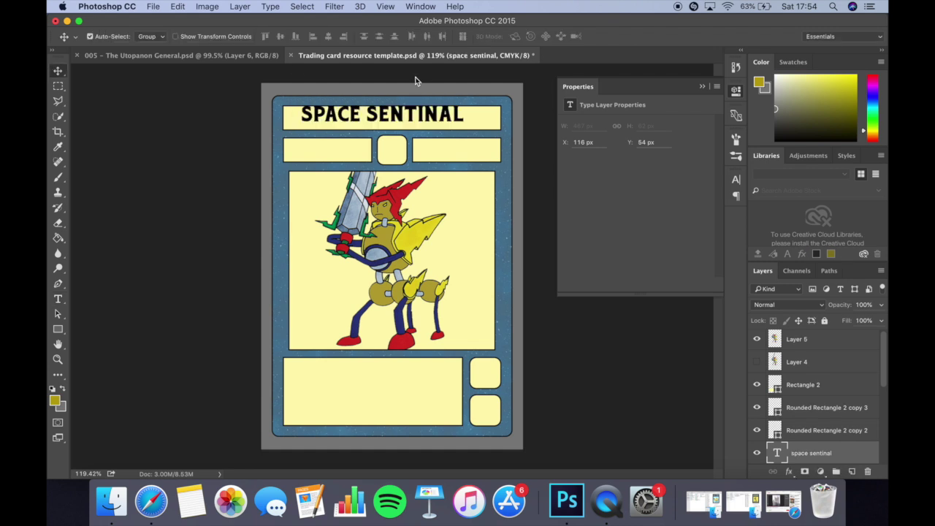
{"action": "left_click_drag", "start_coordinate": [426, 117], "coordinate": [431, 119]}
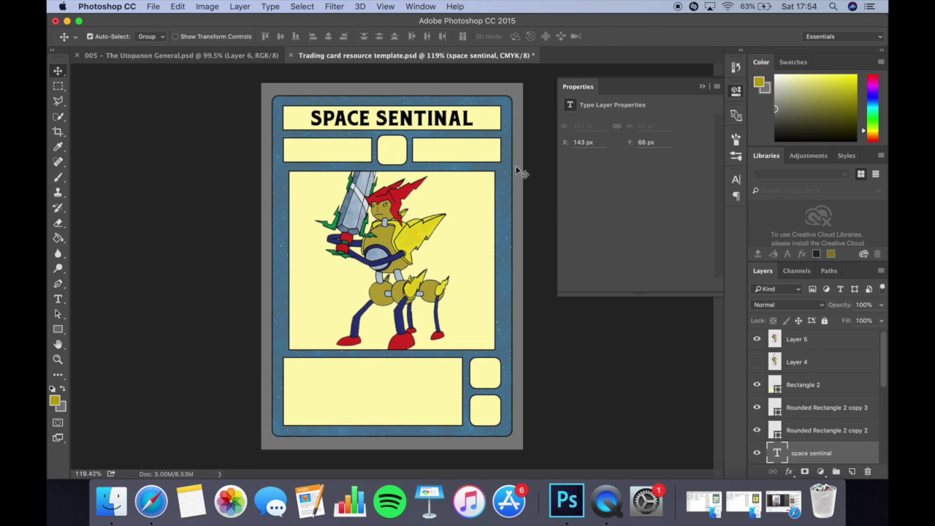
Add the number 7 and move it into the centre stat box.
{"action": "key", "text": "t"}
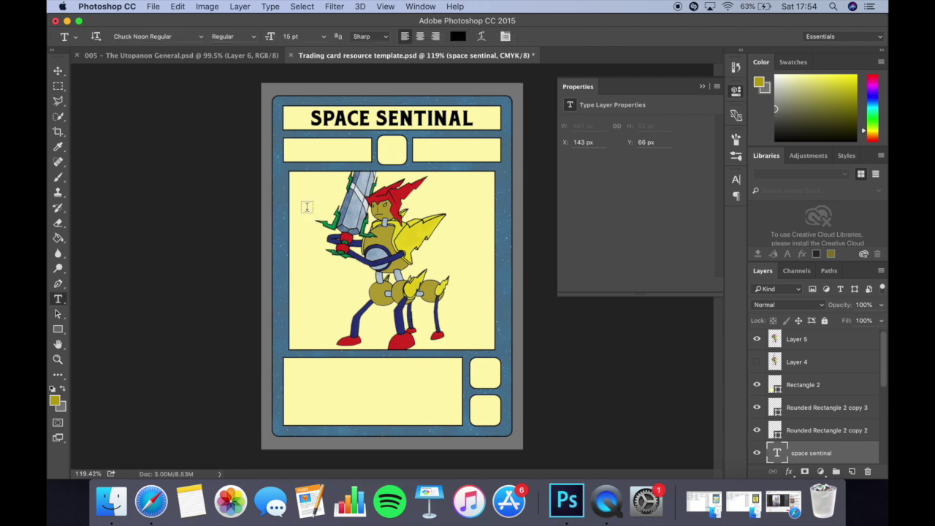
{"action": "left_click", "coordinate": [319, 169]}
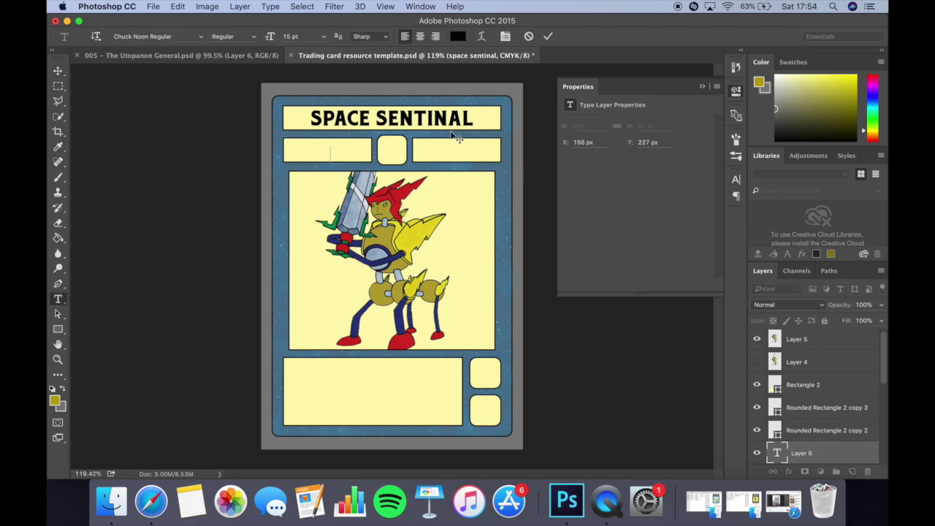
{"action": "type", "text": "GFSHAKFVDS"}
{"action": "key", "text": "BackSpace"}
{"action": "key", "text": "BackSpace"}
{"action": "key", "text": "BackSpace"}
{"action": "key", "text": "BackSpace"}
{"action": "key", "text": "BackSpace"}
{"action": "key", "text": "BackSpace"}
{"action": "key", "text": "BackSpace"}
{"action": "key", "text": "BackSpace"}
{"action": "key", "text": "BackSpace"}
{"action": "key", "text": "BackSpace"}
{"action": "type", "text": "7"}
{"action": "key", "text": "super+Return"}
{"action": "key", "text": "v"}
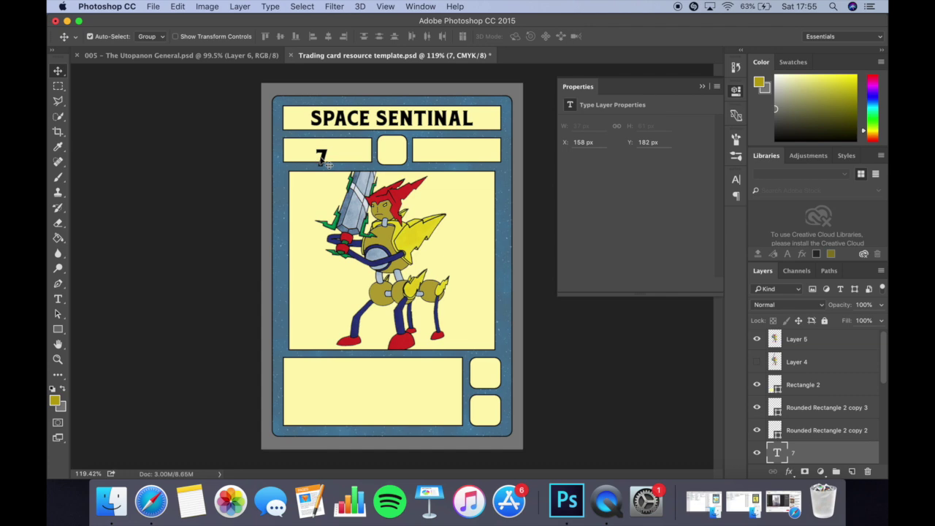
{"action": "left_click_drag", "start_coordinate": [321, 158], "coordinate": [392, 150]}
Add stat values 5000 and 3000, plus a green RARE label in the bottom box.
{"action": "left_click", "coordinate": [321, 150]}
{"action": "type", "text": "5000"}
{"action": "left_click", "coordinate": [455, 151]}
{"action": "type", "text": "3000"}
{"action": "left_click", "coordinate": [416, 381]}
{"action": "type", "text": "RARE"}
{"action": "left_click", "coordinate": [457, 36]}
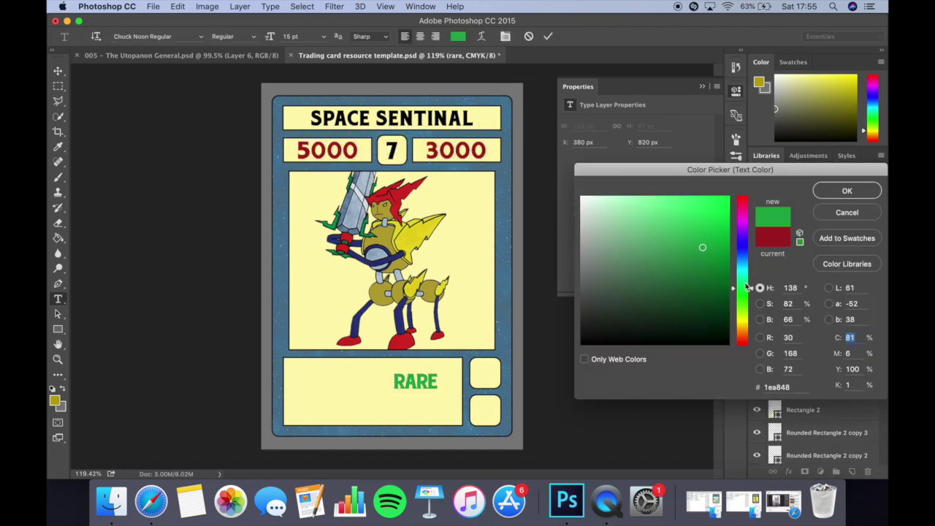
{"action": "left_click", "coordinate": [846, 191]}
Start the two-line 'SET' / '1' label in the small lower box.
{"action": "left_click", "coordinate": [443, 386]}
{"action": "type", "text": "SET"}
{"action": "key", "text": "Return"}
{"action": "type", "text": "1"}
Add the warrior story text to the lower box, position it, and complete the label as 'SET 1 027'.
{"action": "left_click", "coordinate": [230, 336]}
{"action": "left_click", "coordinate": [323, 36]}
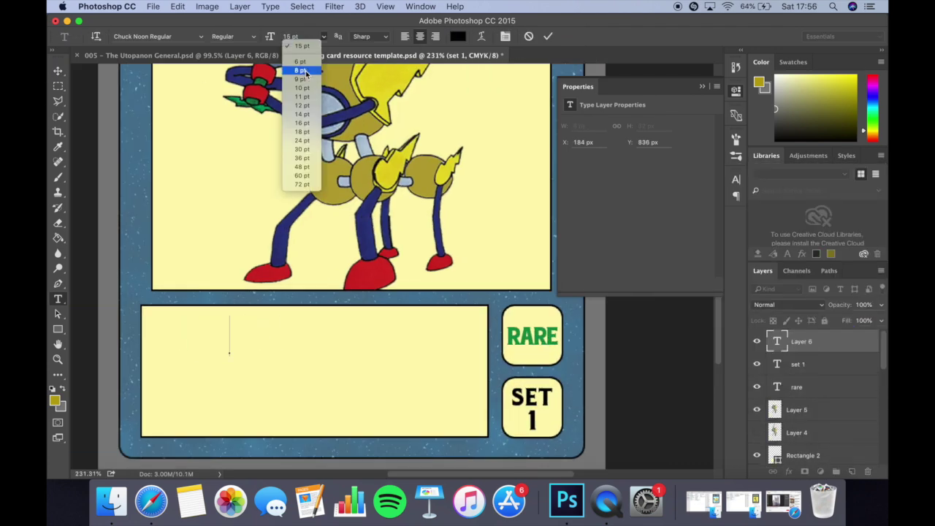
{"action": "left_click", "coordinate": [305, 70]}
{"action": "type", "text": "this warrior patrols the galaxy alone with his mighty sword bringing justice and peace to any conflict he comes across"}
{"action": "key", "text": "super+Return"}
{"action": "key", "text": "v"}
{"action": "left_click_drag", "start_coordinate": [388, 325], "coordinate": [305, 325]}
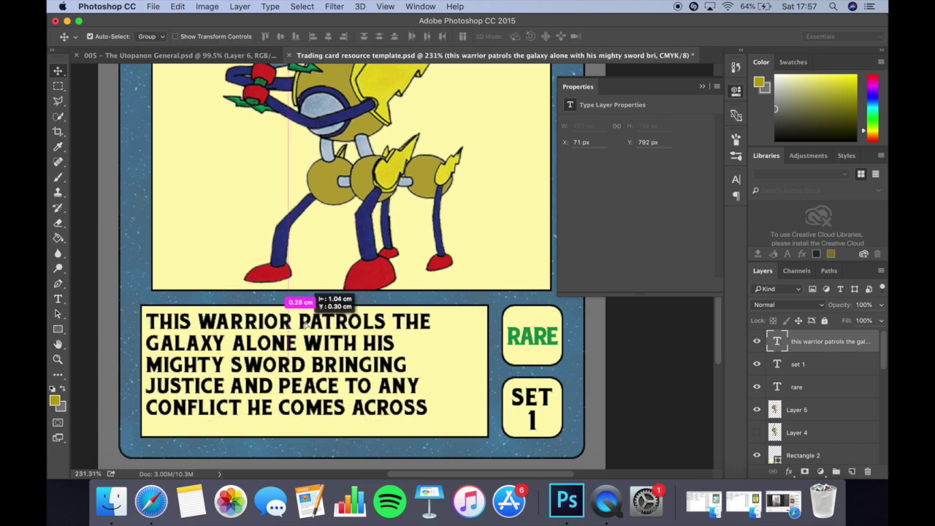
{"action": "type", "text": ",."}
{"action": "key", "text": "super+0"}
{"action": "type", "text": "027"}
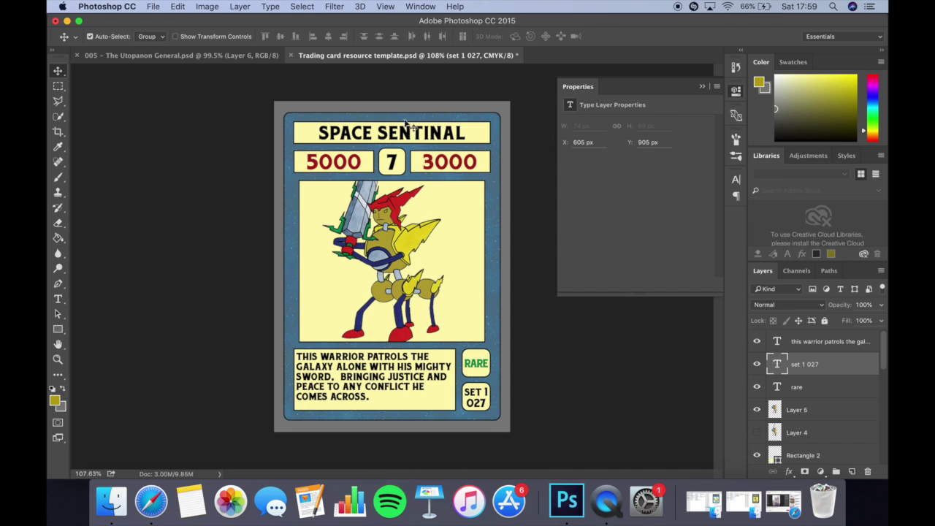
Recolour the 3000 stat value bright blue (#0018fc).
{"action": "key", "text": "t"}
{"action": "double_click", "coordinate": [408, 161]}
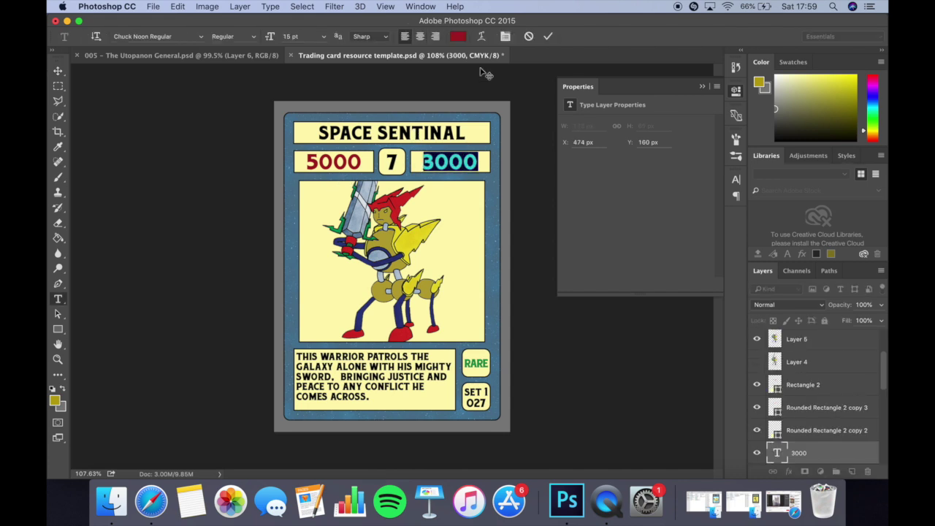
{"action": "left_click", "coordinate": [457, 35]}
{"action": "left_click", "coordinate": [742, 249]}
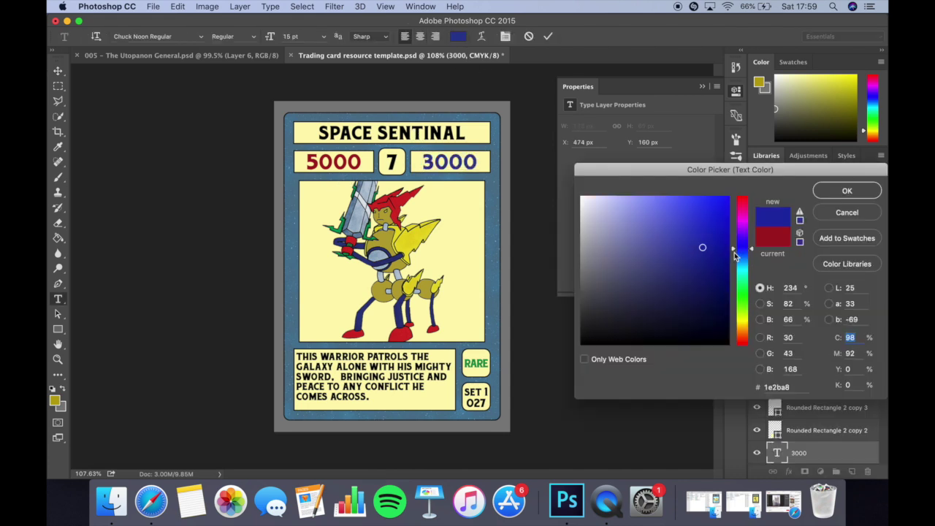
{"action": "mouse_move", "coordinate": [722, 241]}
{"action": "left_mouse_down"}
{"action": "mouse_move", "coordinate": [740, 223]}
{"action": "mouse_move", "coordinate": [743, 193]}
{"action": "left_mouse_up"}
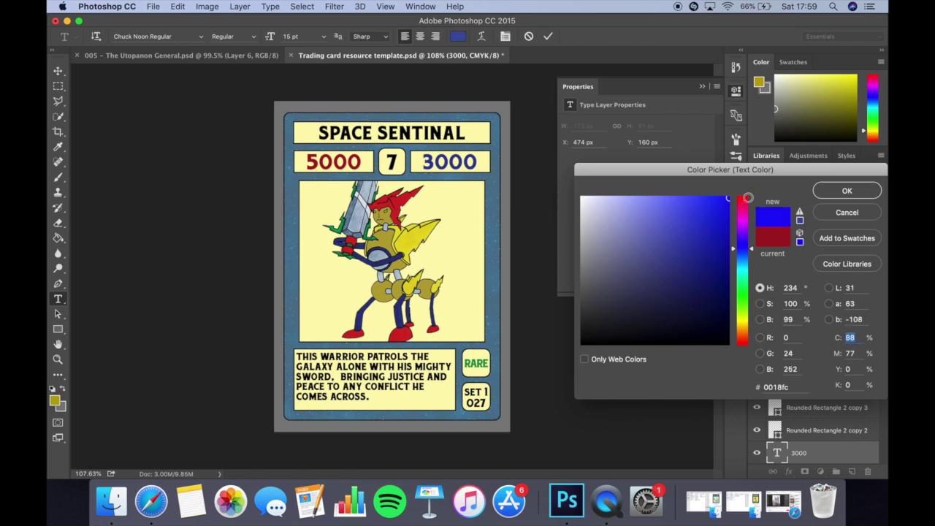
{"action": "left_click", "coordinate": [833, 192]}
{"action": "left_click", "coordinate": [58, 71]}
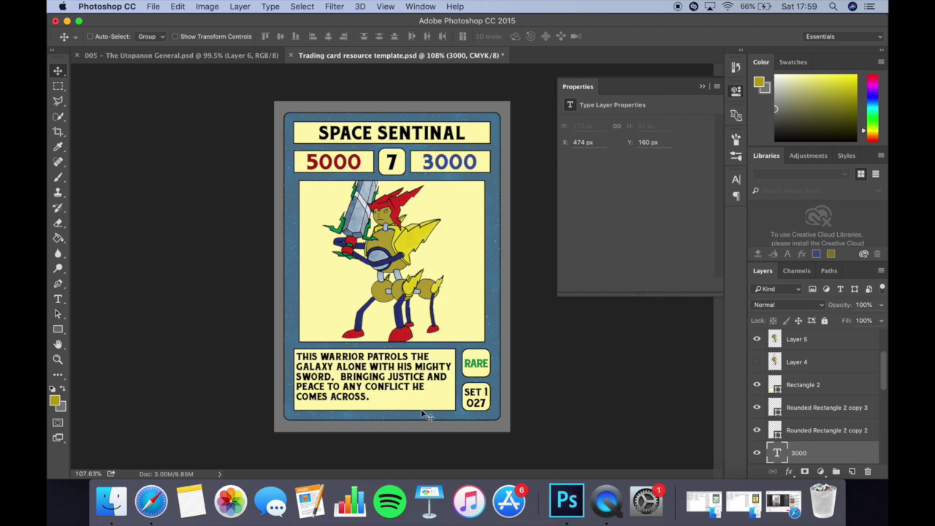
Save the card as JPEG 'Trading card resource template.jpg', then minimize Photoshop.
{"action": "left_click", "coordinate": [153, 6]}
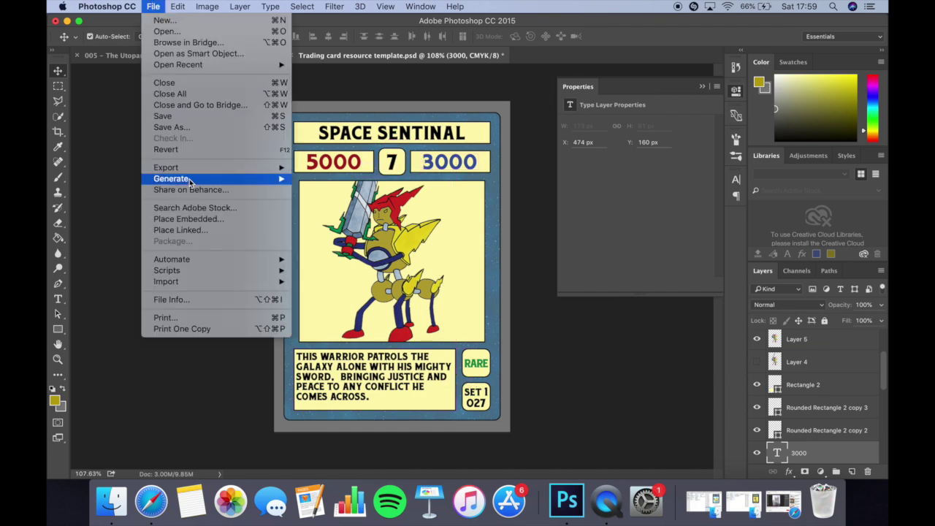
{"action": "left_click", "coordinate": [202, 128]}
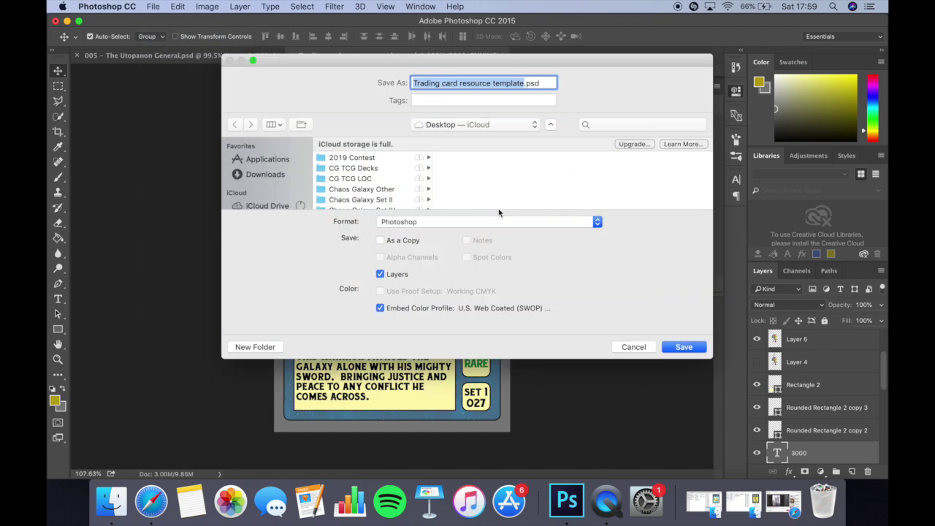
{"action": "left_click", "coordinate": [467, 223]}
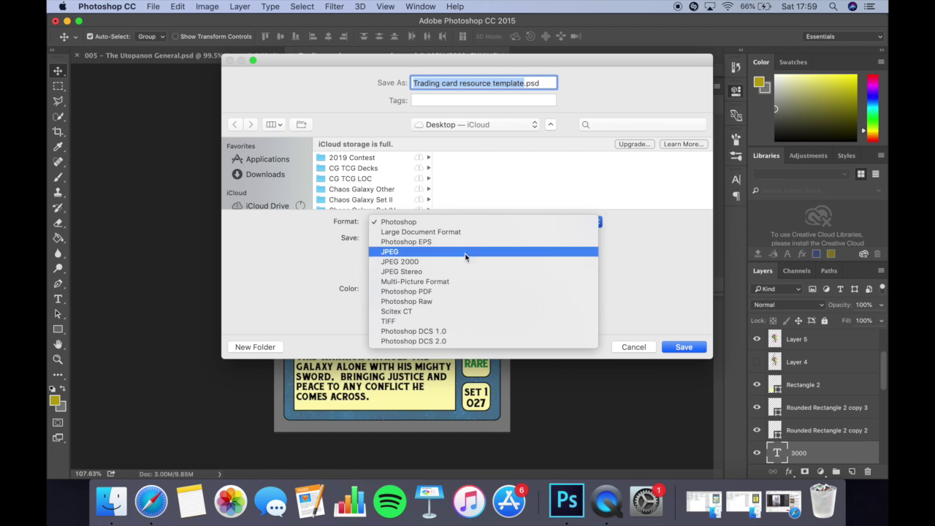
{"action": "left_click", "coordinate": [465, 251]}
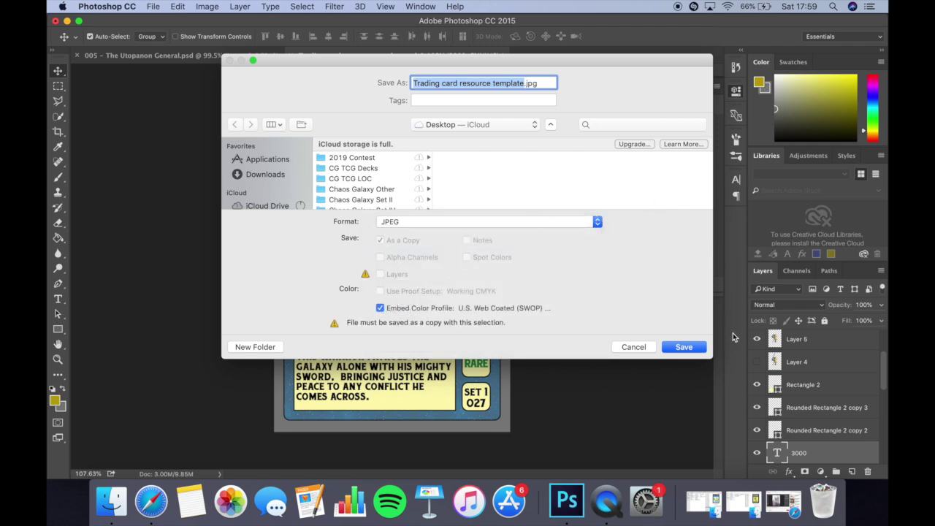
{"action": "left_click", "coordinate": [673, 347]}
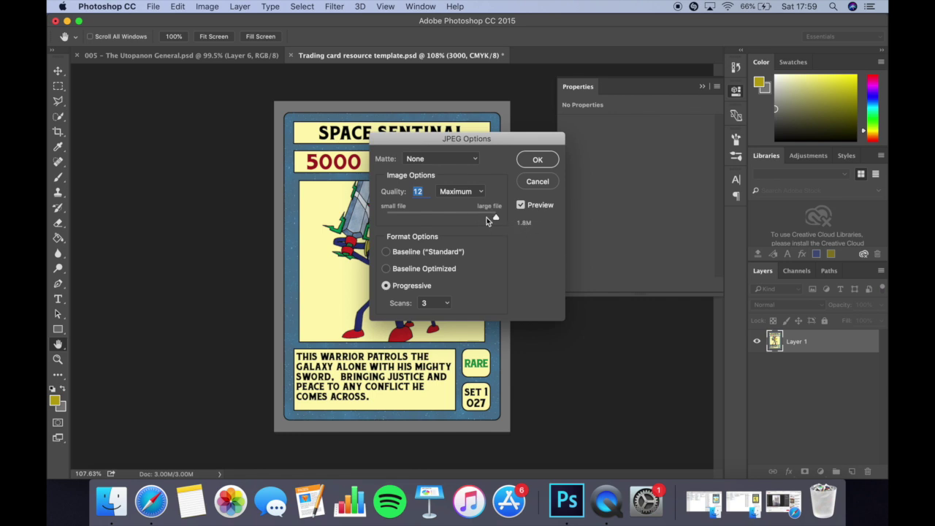
{"action": "left_click", "coordinate": [536, 162]}
{"action": "left_click", "coordinate": [67, 21]}
Drag the SPACE SENTINAL card JPEG from the desktop onto the Pages page and widen the window.
{"action": "left_click", "coordinate": [196, 19]}
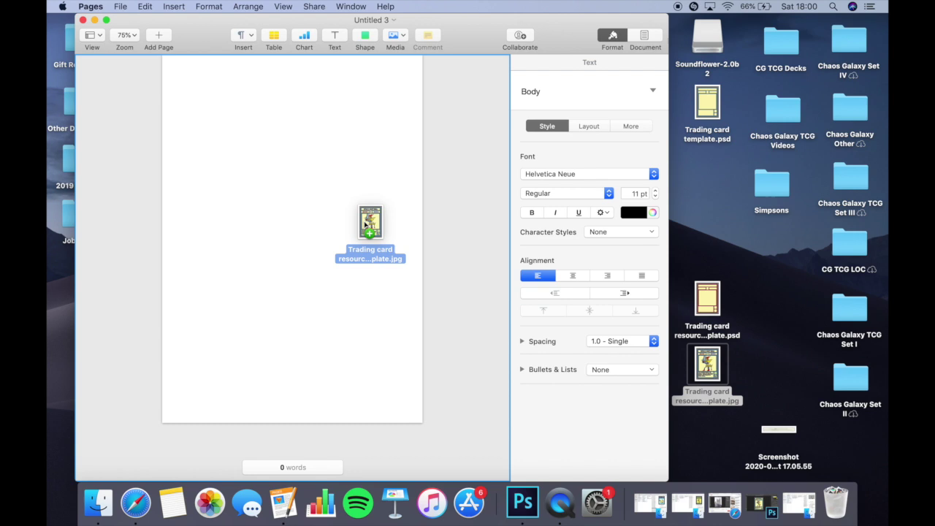
{"action": "left_click_drag", "start_coordinate": [365, 224], "coordinate": [258, 197]}
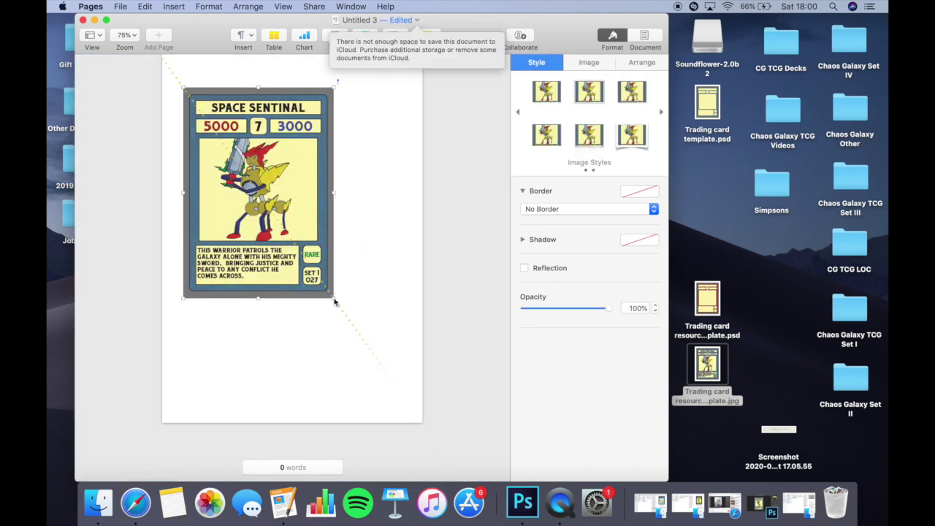
{"action": "left_click", "coordinate": [489, 127]}
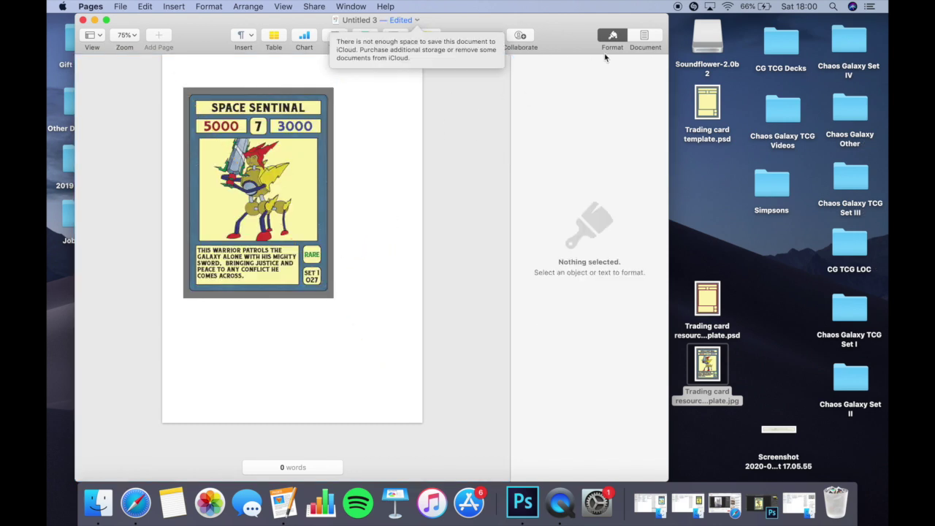
{"action": "left_click", "coordinate": [282, 178]}
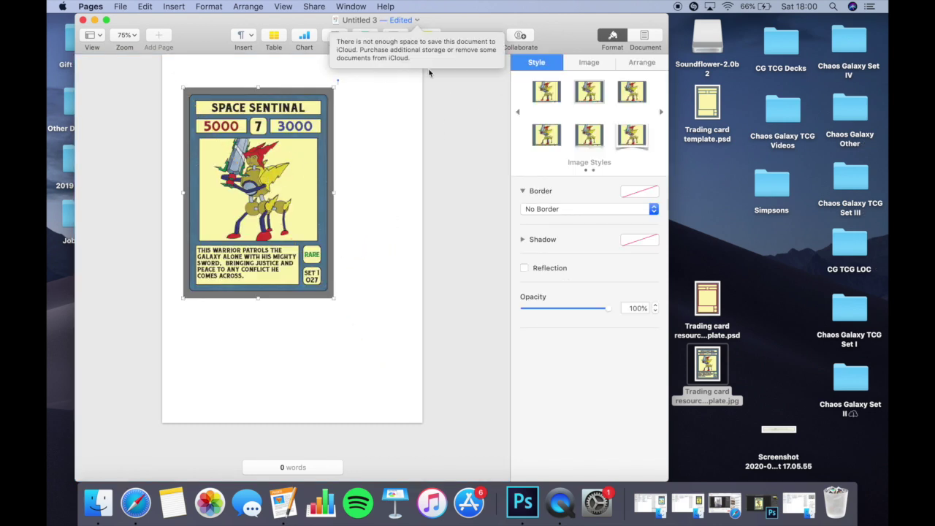
{"action": "double_click", "coordinate": [412, 21]}
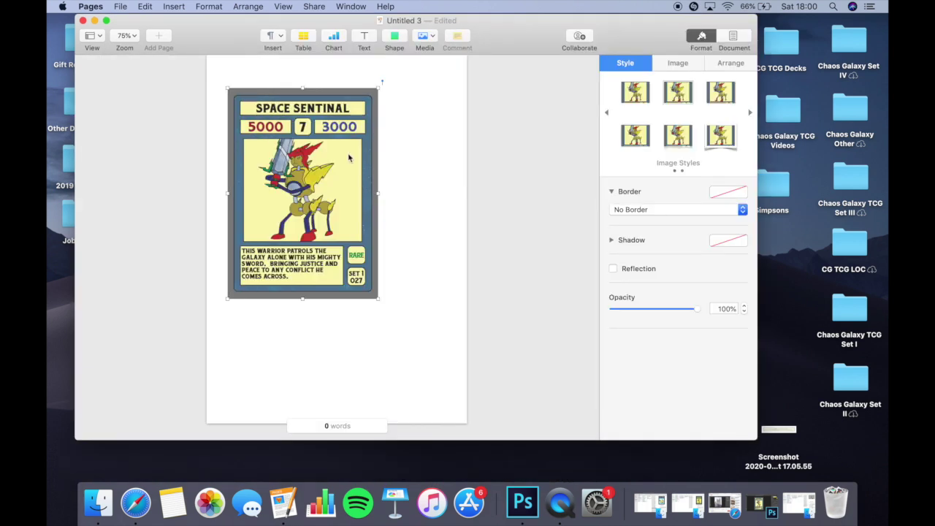
{"action": "left_click", "coordinate": [404, 142]}
Insert a guide square sized 2.5 in wide by 3.5 in tall.
{"action": "left_click", "coordinate": [394, 38]}
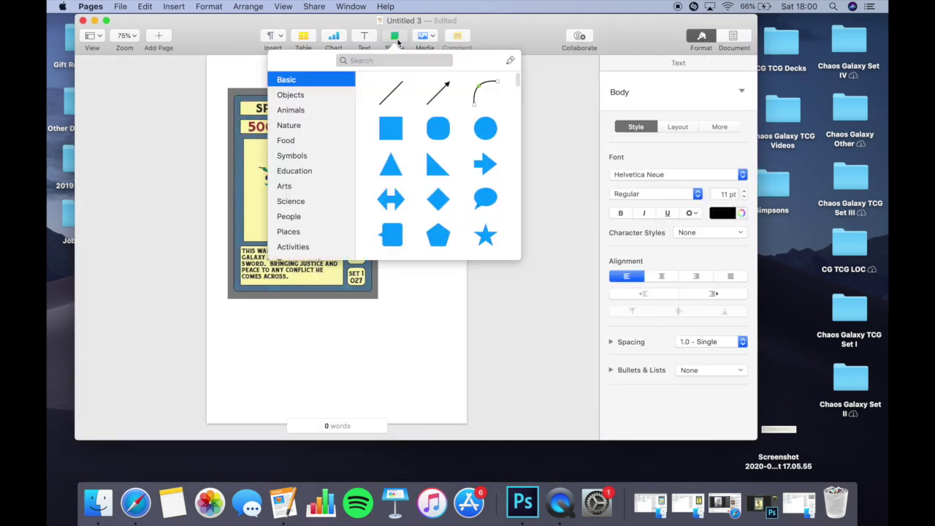
{"action": "left_click", "coordinate": [391, 128]}
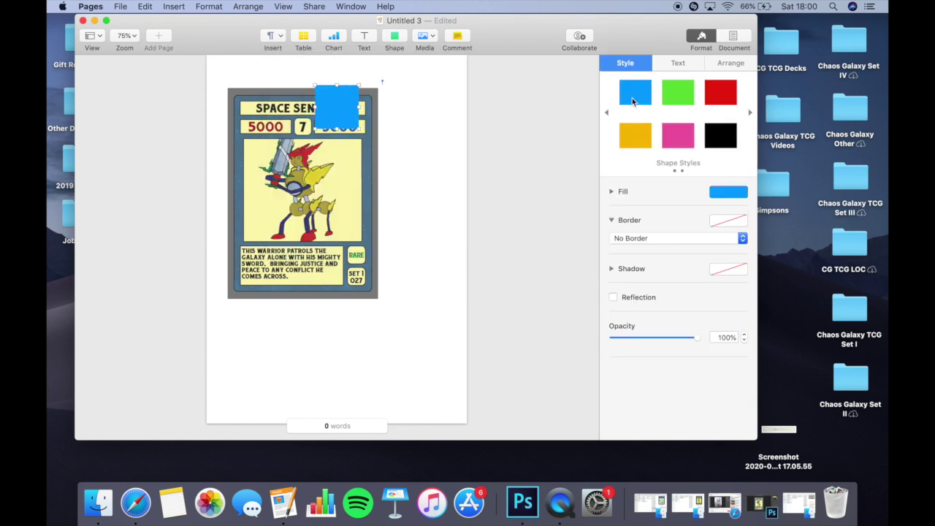
{"action": "left_click", "coordinate": [727, 64]}
{"action": "left_click", "coordinate": [668, 263]}
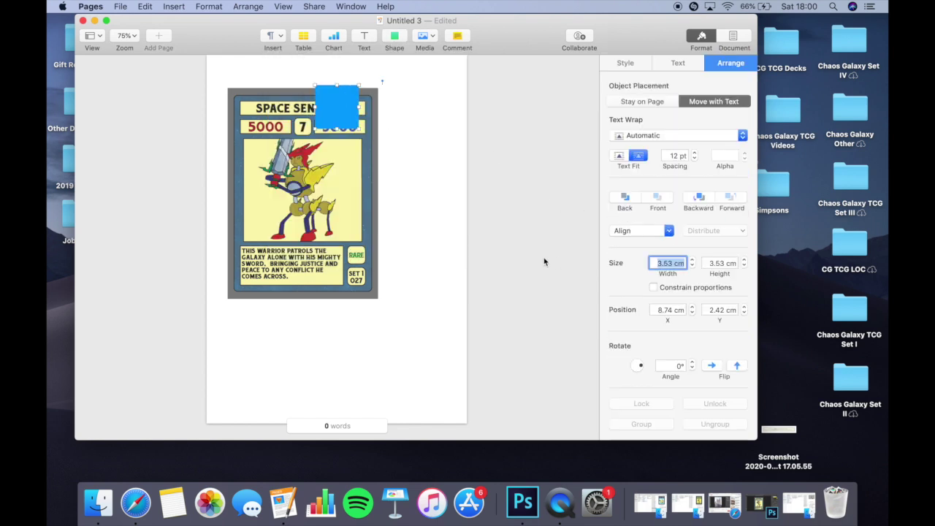
{"action": "type", "text": "2.5 in"}
{"action": "key", "text": "Tab"}
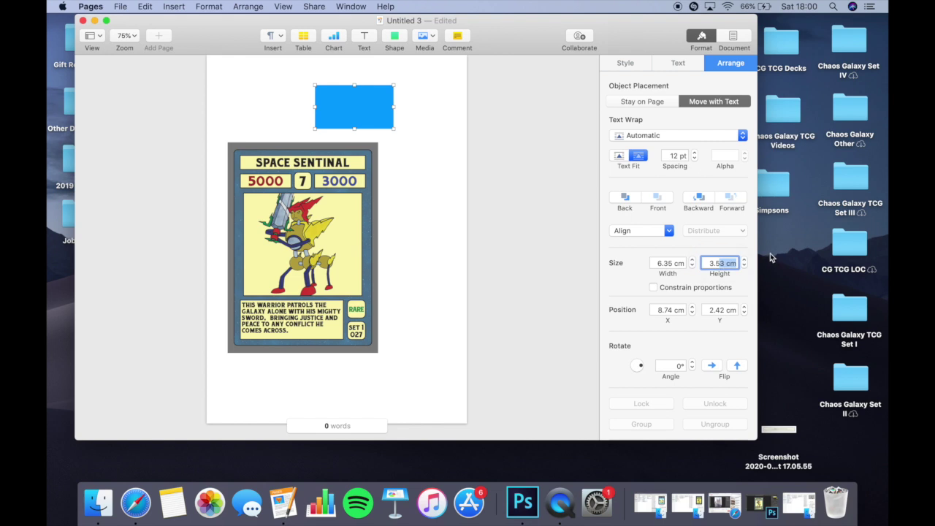
{"action": "type", "text": "3.5 in"}
{"action": "key", "text": "Return"}
Shrink the card image to match the guide rectangle, then delete the rectangle.
{"action": "left_click_drag", "start_coordinate": [381, 129], "coordinate": [411, 130]}
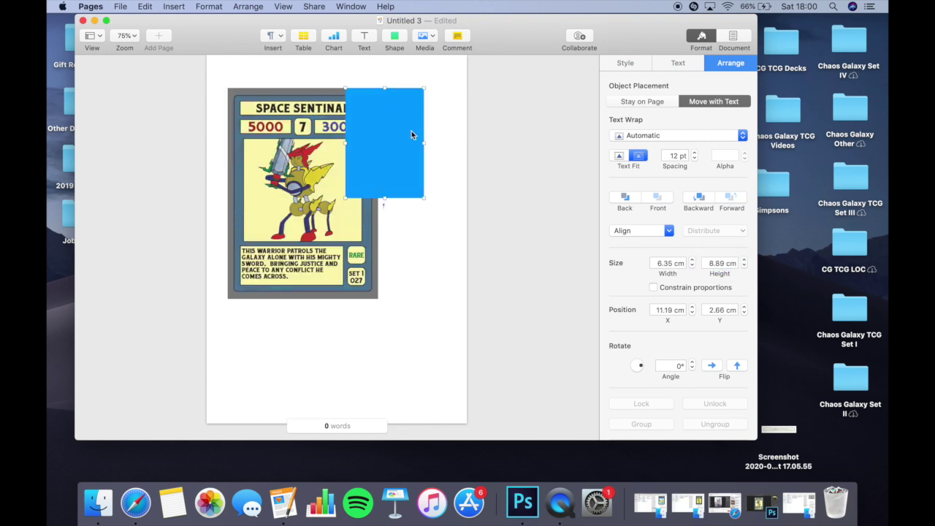
{"action": "left_click", "coordinate": [312, 158]}
{"action": "left_click_drag", "start_coordinate": [313, 159], "coordinate": [358, 158]}
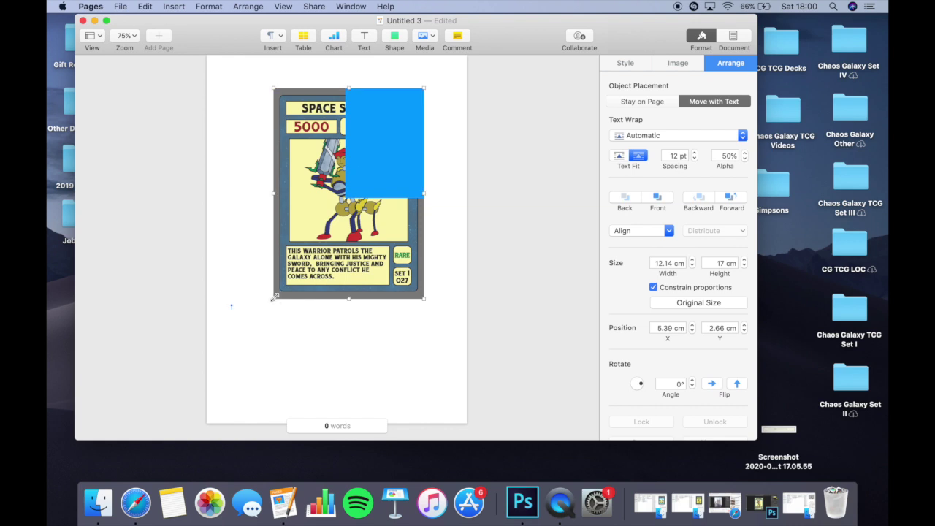
{"action": "left_click_drag", "start_coordinate": [273, 297], "coordinate": [346, 198]}
{"action": "left_click", "coordinate": [387, 155]}
{"action": "left_click", "coordinate": [282, 158]}
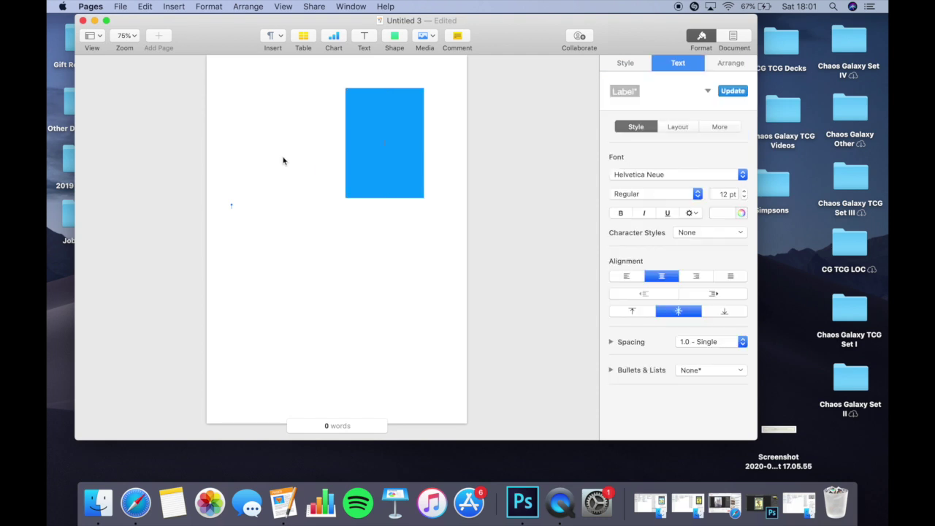
{"action": "left_click", "coordinate": [384, 149]}
{"action": "key", "text": "Delete"}
Move the card to the top-left corner and duplicate the row of cards downward.
{"action": "left_click_drag", "start_coordinate": [384, 148], "coordinate": [417, 146]}
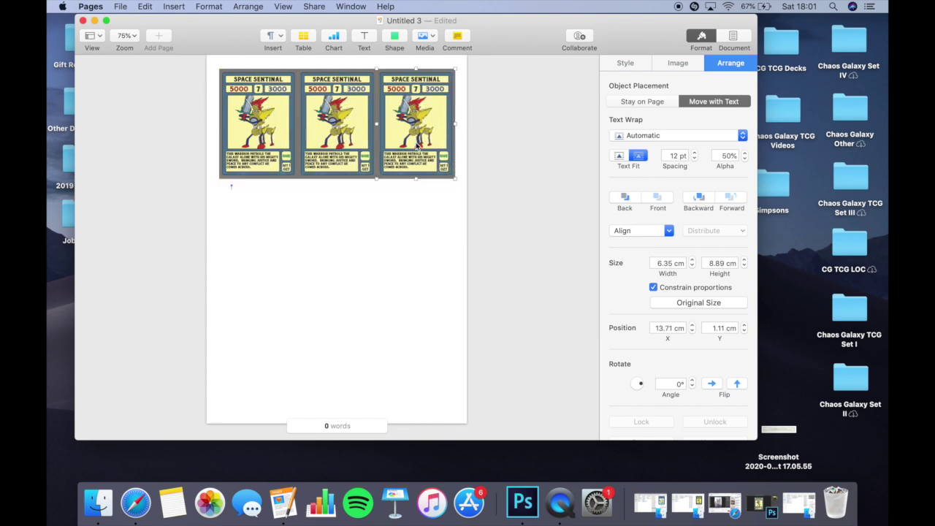
{"action": "key", "text": "super+a"}
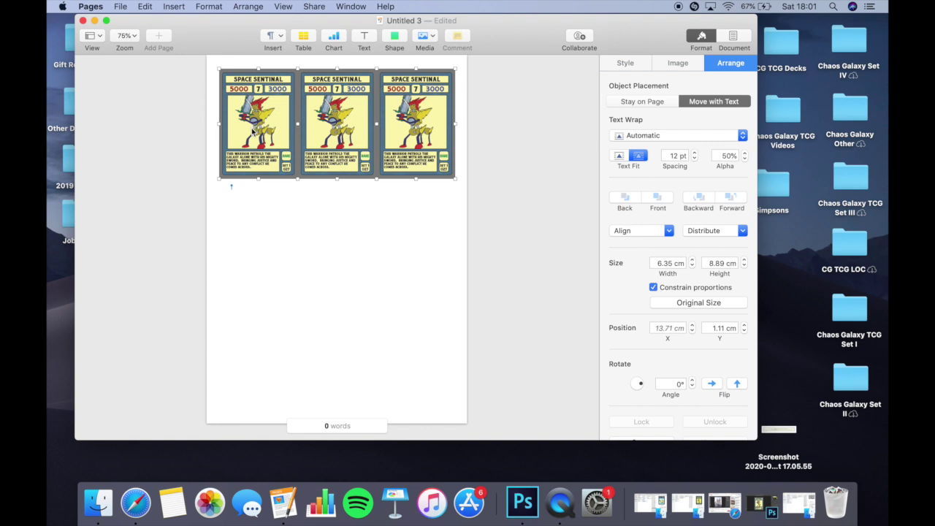
{"action": "left_click_drag", "start_coordinate": [334, 108], "coordinate": [319, 333]}
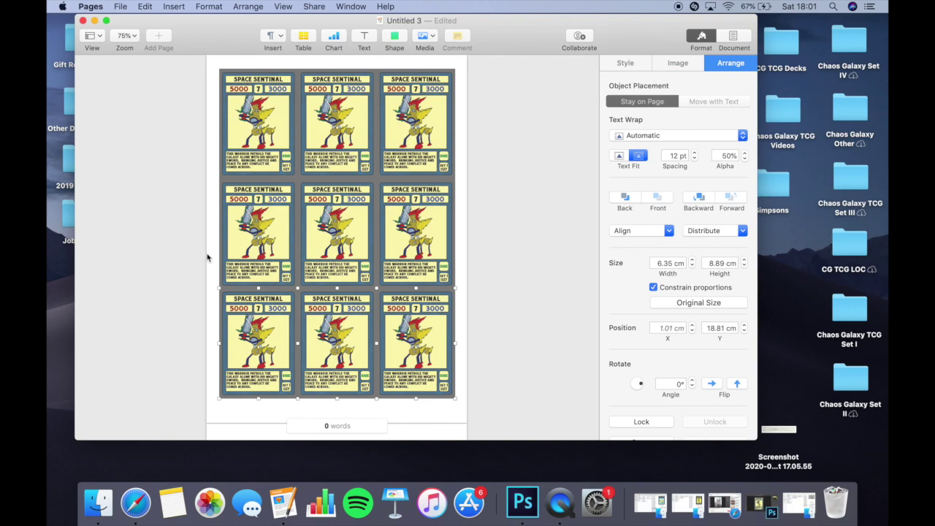
Inspect the card copies close up, then zoom out to view the full 3×3 sheet.
{"action": "left_click", "coordinate": [520, 374]}
{"action": "scroll", "coordinate": [429, 322], "scroll_direction": "up", "scroll_amount": 3}
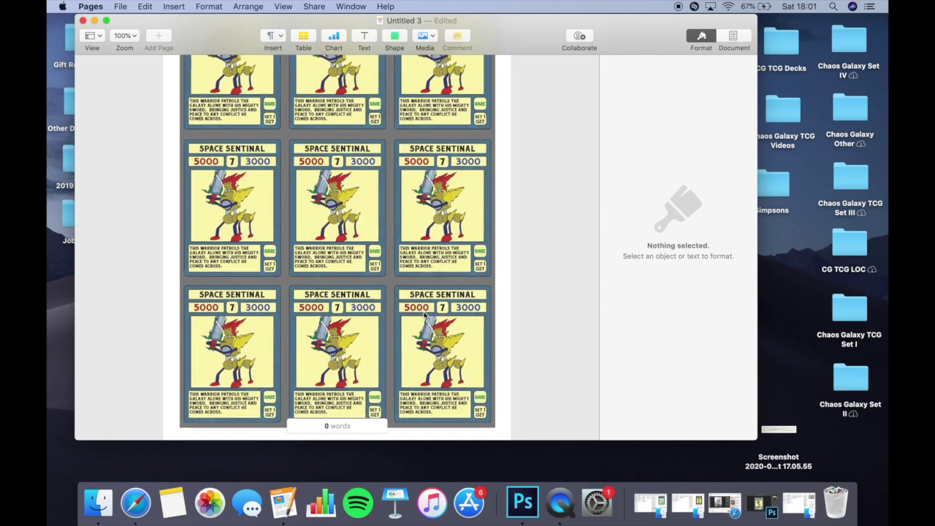
{"action": "left_click", "coordinate": [425, 314]}
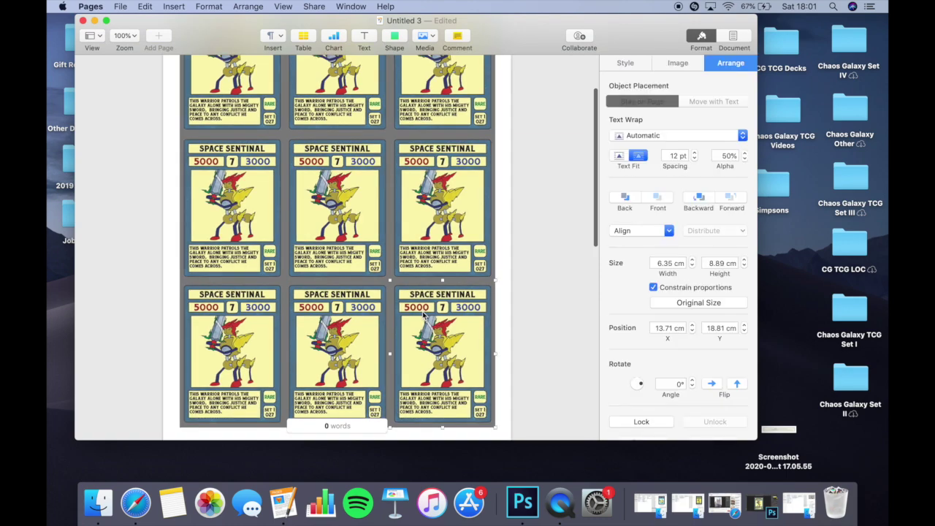
{"action": "scroll", "coordinate": [337, 310], "scroll_direction": "up", "scroll_amount": 3}
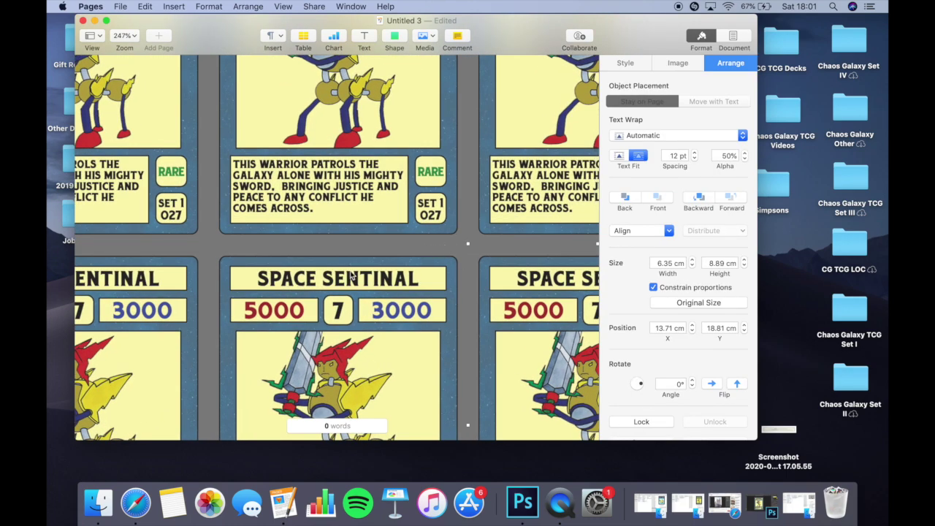
{"action": "left_click", "coordinate": [111, 298], "text": "shift"}
{"action": "scroll", "coordinate": [111, 298], "scroll_direction": "down", "scroll_amount": 5}
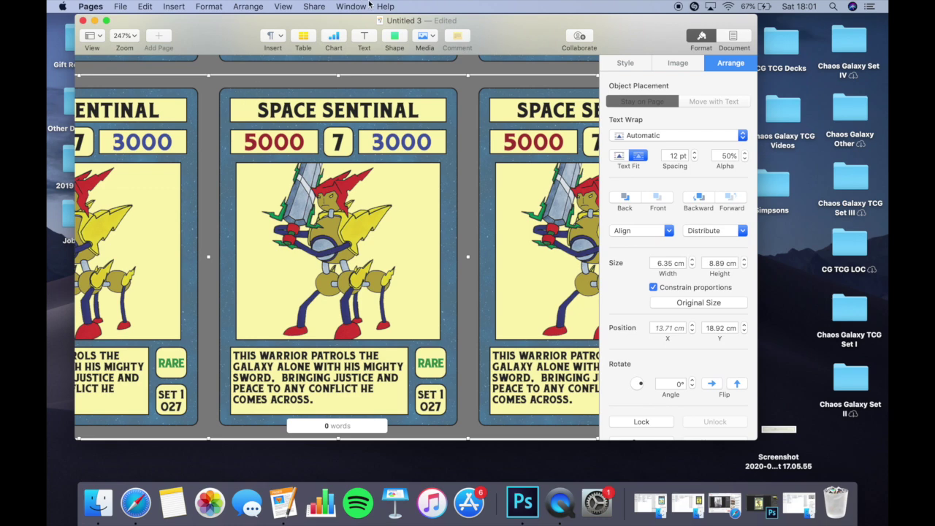
{"action": "scroll", "coordinate": [285, 146], "scroll_direction": "down", "scroll_amount": 7}
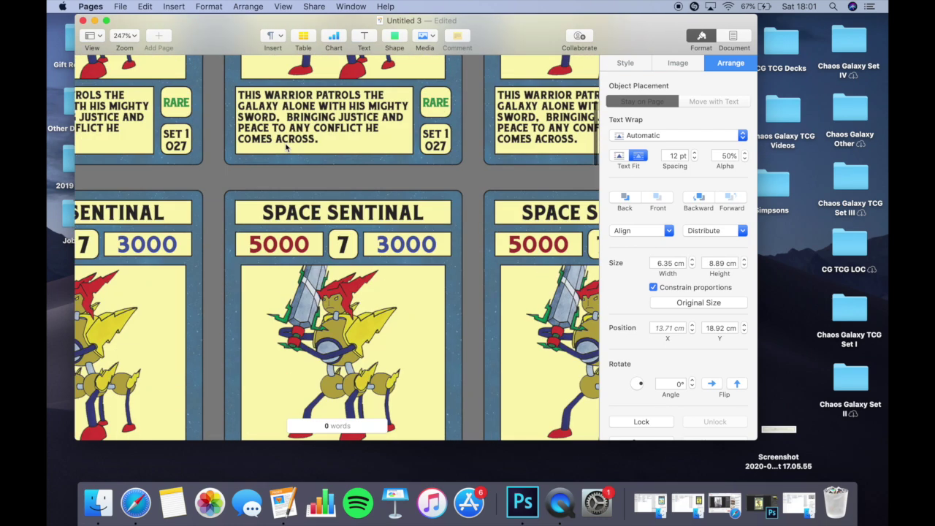
{"action": "left_click", "coordinate": [520, 134]}
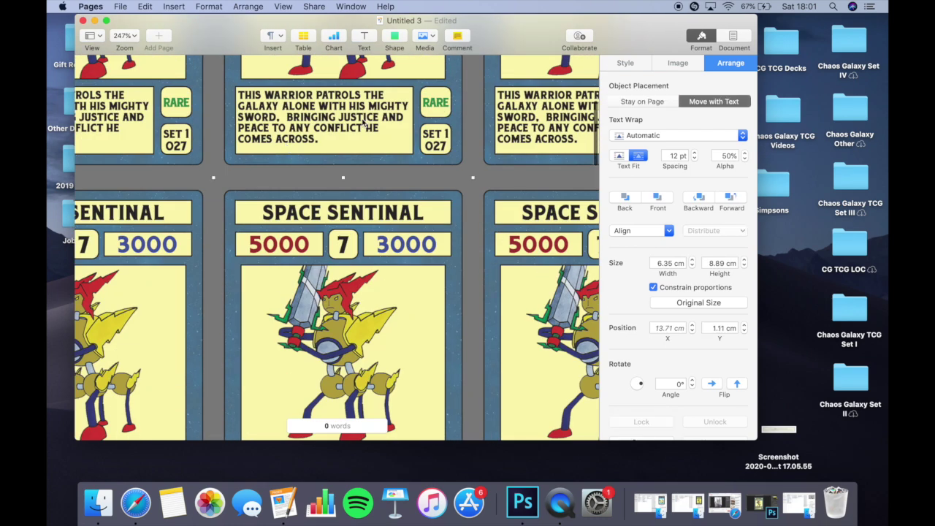
{"action": "scroll", "coordinate": [175, 133], "scroll_direction": "down", "scroll_amount": 4}
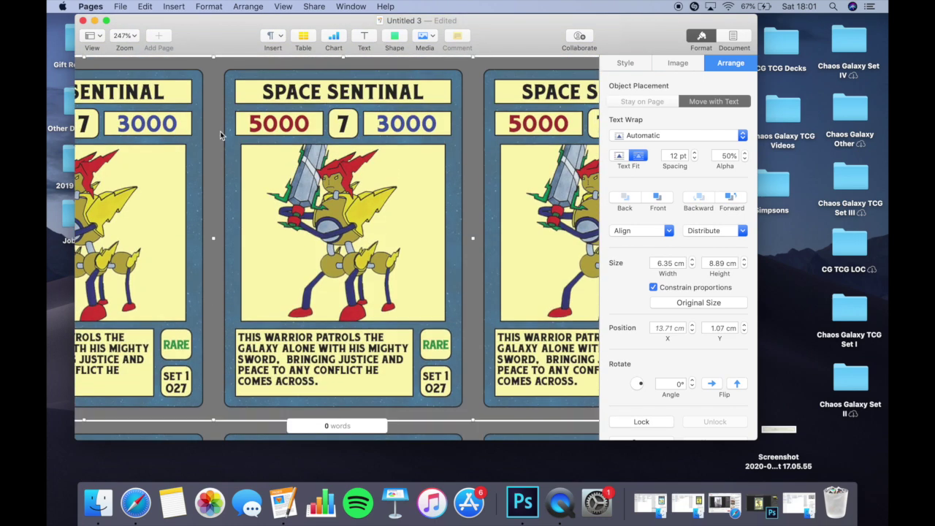
{"action": "scroll", "coordinate": [377, 114], "scroll_direction": "down", "scroll_amount": 5}
{"action": "left_click", "coordinate": [511, 244]}
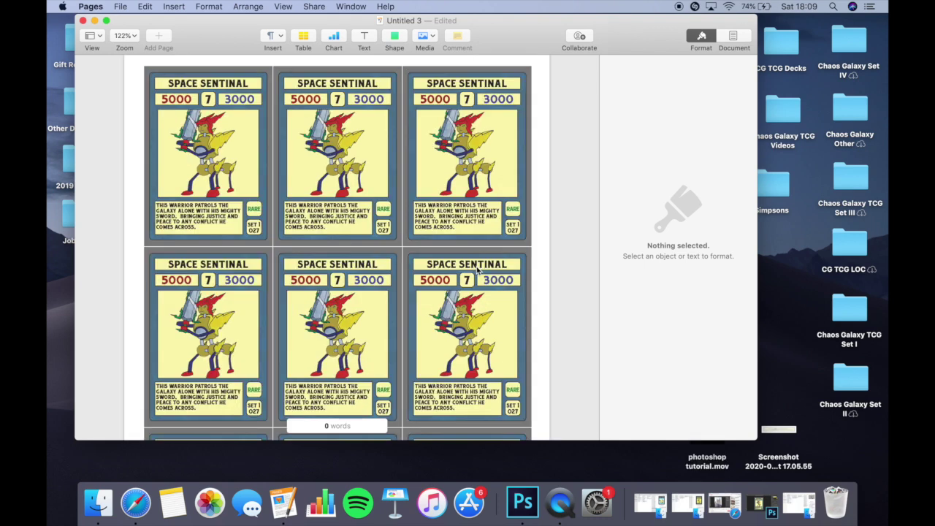
{"action": "left_click", "coordinate": [762, 503]}
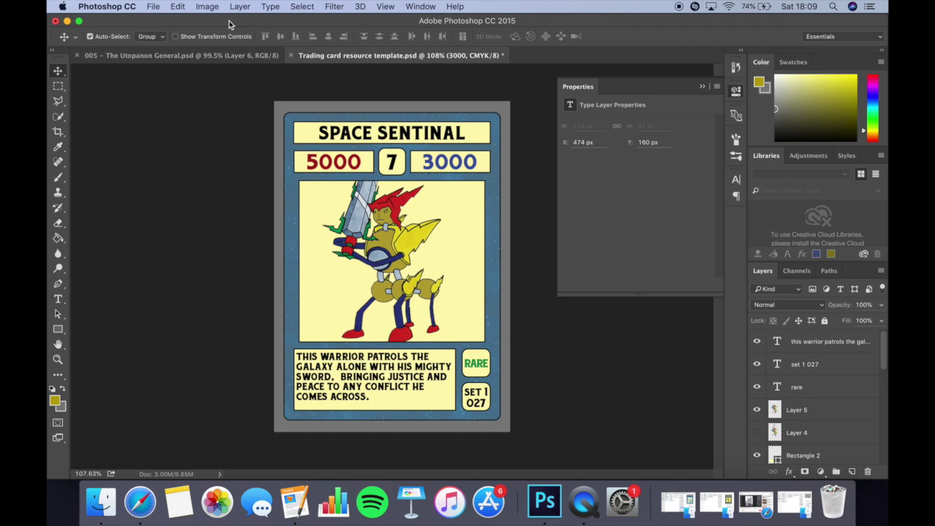
{"action": "mouse_move", "coordinate": [228, 20]}
{"action": "left_mouse_down"}
{"action": "mouse_move", "coordinate": [241, 45]}
{"action": "mouse_move", "coordinate": [224, 13]}
{"action": "left_mouse_up"}
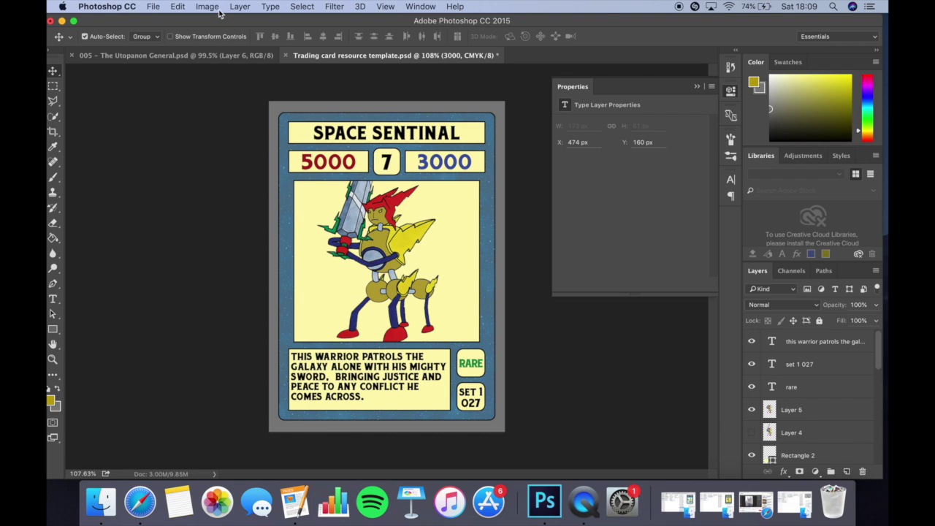
{"action": "left_click", "coordinate": [62, 21]}
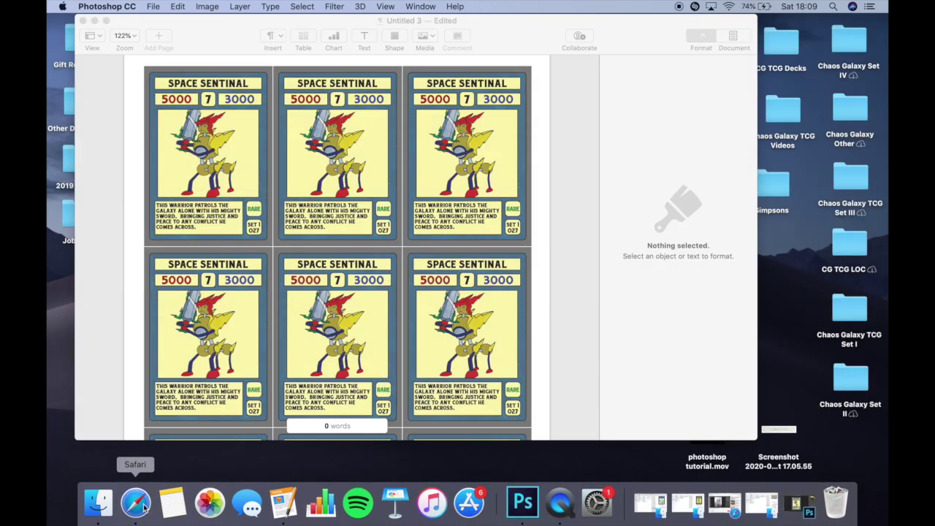
{"action": "left_click", "coordinate": [522, 502]}
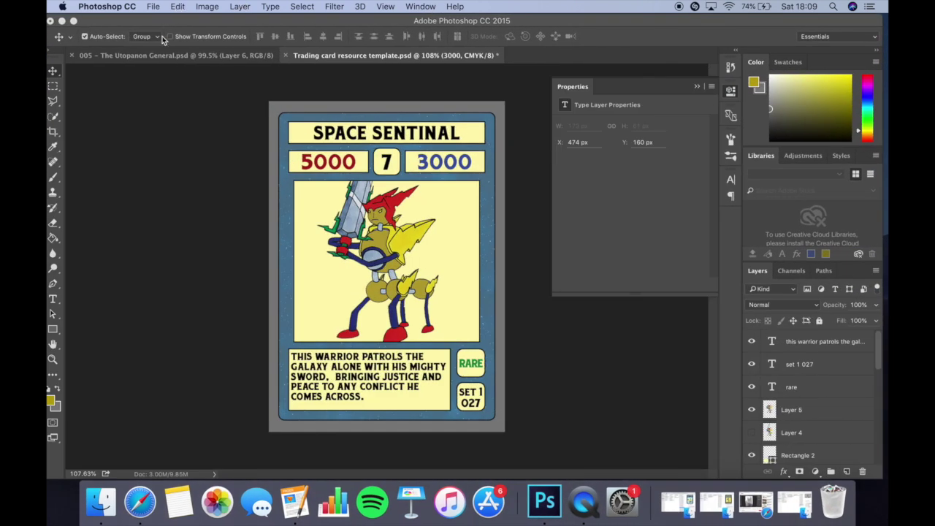
Review the 005 - The Utopanon General.psd artwork and its SINDIAN layer, then switch to the browser.
{"action": "left_click", "coordinate": [153, 55]}
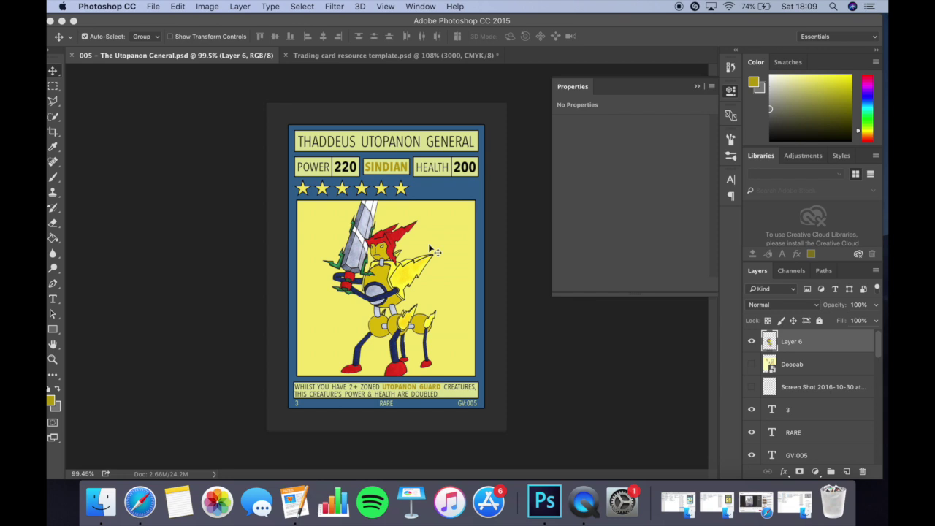
{"action": "scroll", "coordinate": [413, 233], "scroll_direction": "up", "scroll_amount": 5}
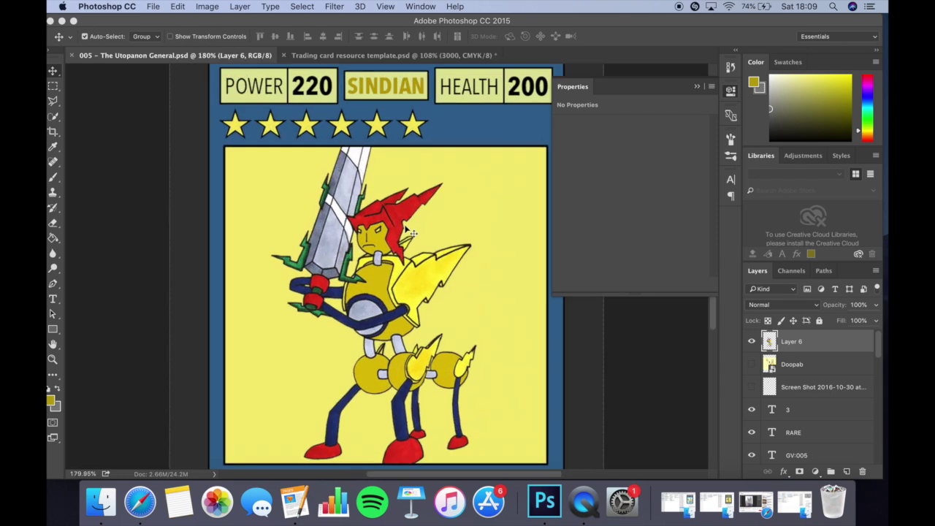
{"action": "left_click", "coordinate": [366, 89]}
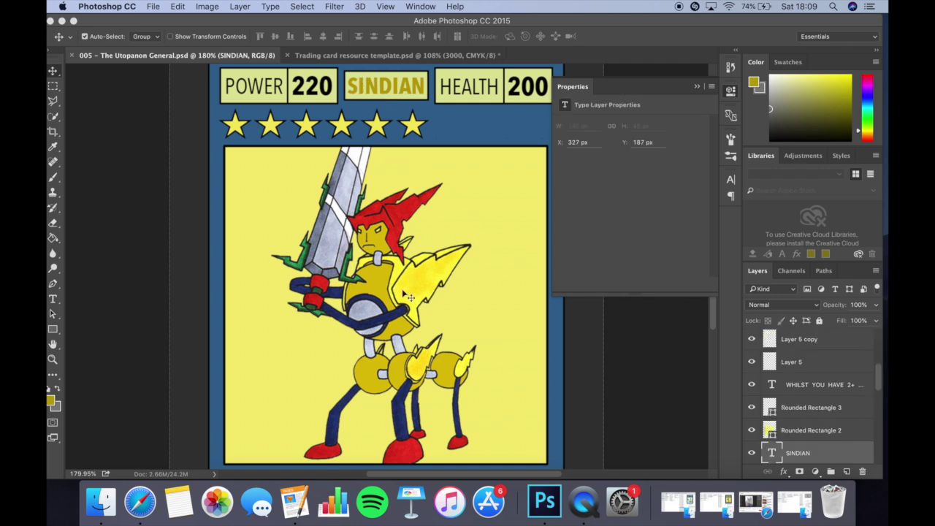
{"action": "scroll", "coordinate": [409, 297], "scroll_direction": "down", "scroll_amount": 5}
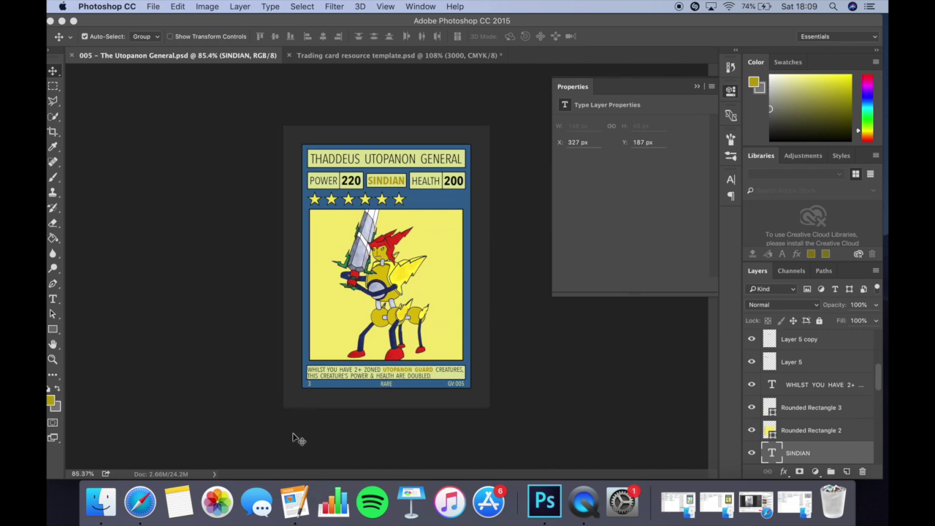
{"action": "left_click", "coordinate": [139, 501]}
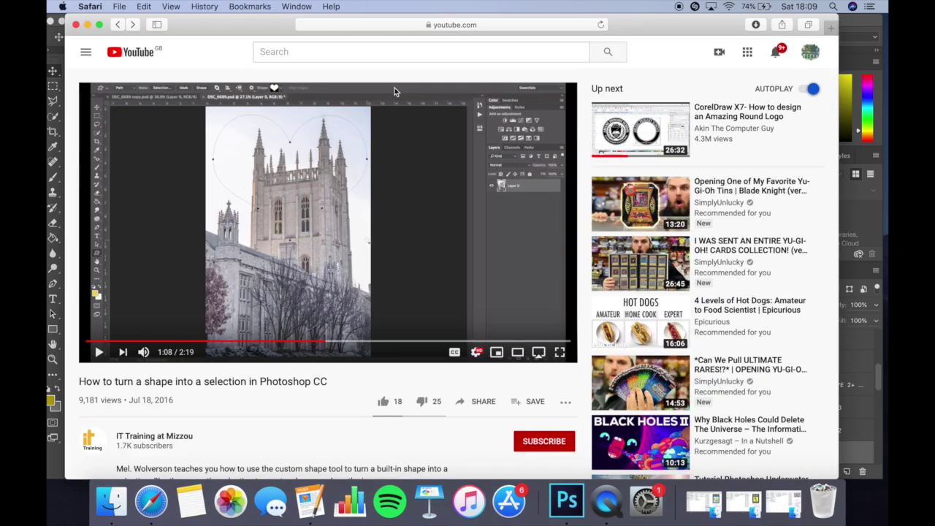
Search The Game Crafter for 'chaos galaxy' and scroll through the card game results.
{"action": "left_click", "coordinate": [376, 25]}
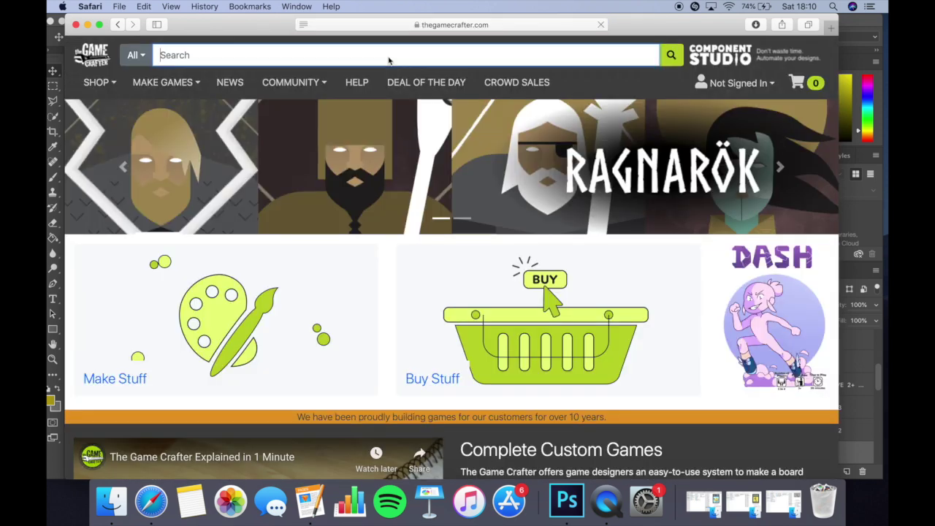
{"action": "left_click", "coordinate": [388, 58]}
{"action": "type", "text": "chaos galaxy"}
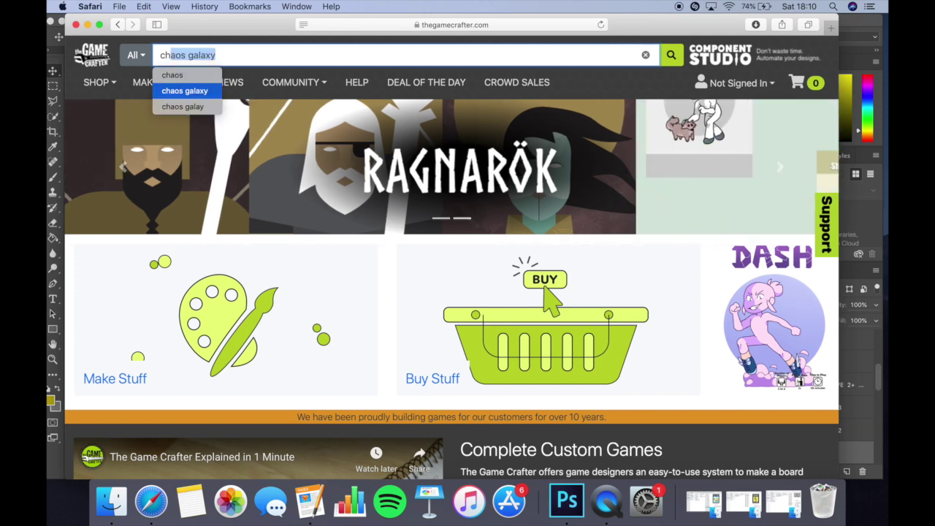
{"action": "key", "text": "Return"}
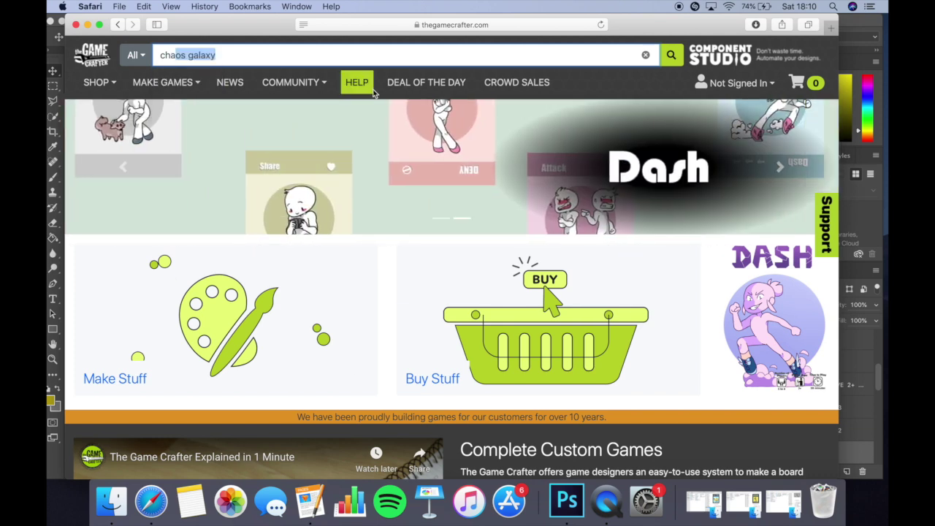
{"action": "scroll", "coordinate": [512, 270], "scroll_direction": "down", "scroll_amount": 10}
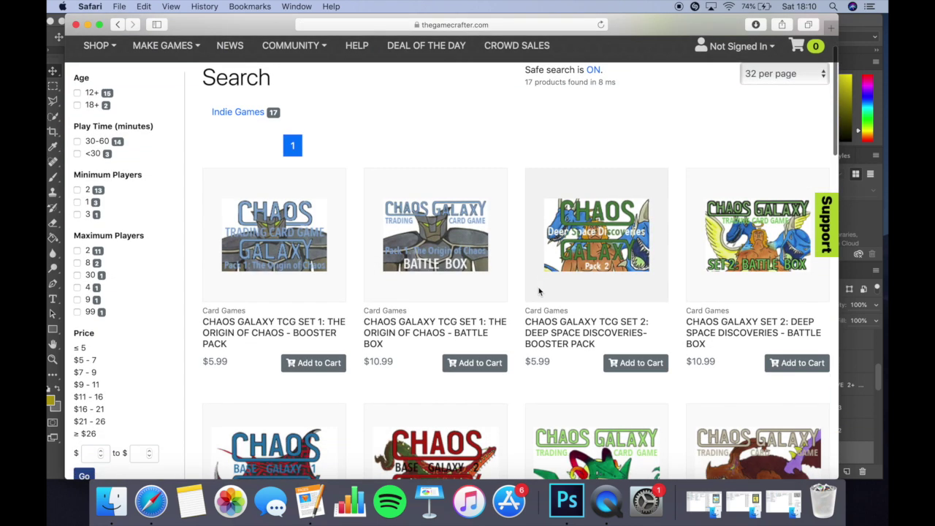
{"action": "scroll", "coordinate": [539, 292], "scroll_direction": "down", "scroll_amount": 4}
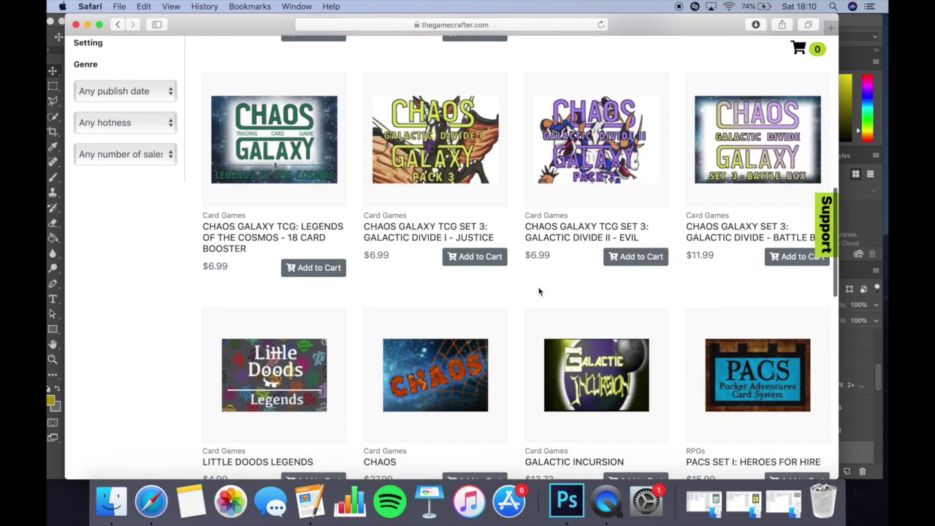
{"action": "scroll", "coordinate": [539, 292], "scroll_direction": "down", "scroll_amount": 2}
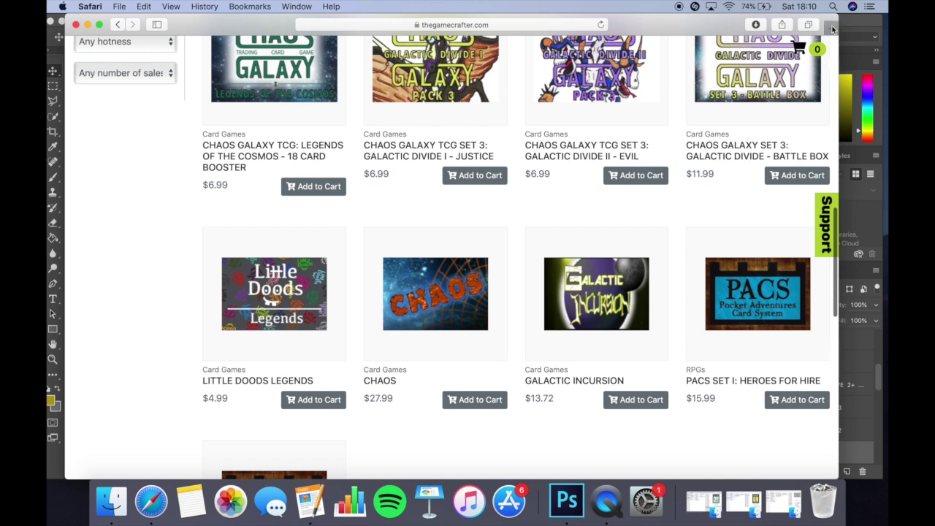
{"action": "key", "text": "super+t"}
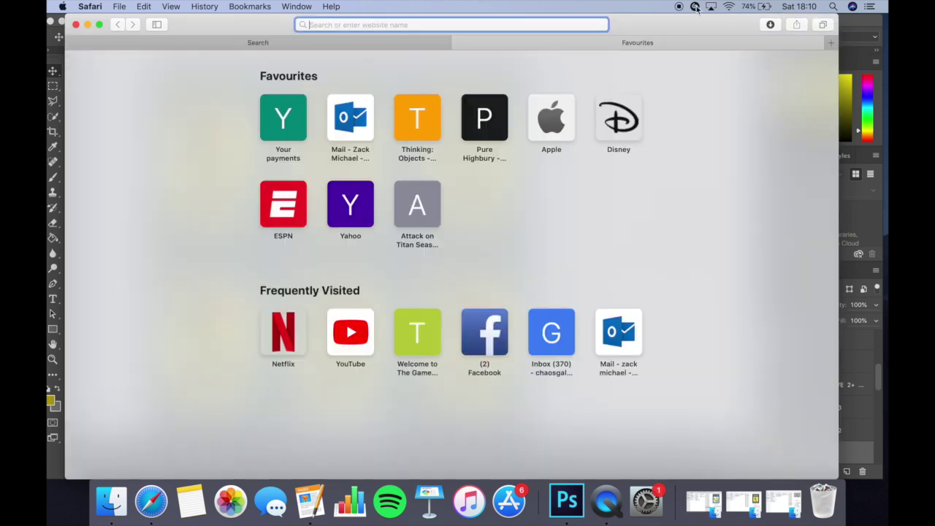
{"action": "left_click", "coordinate": [460, 42]}
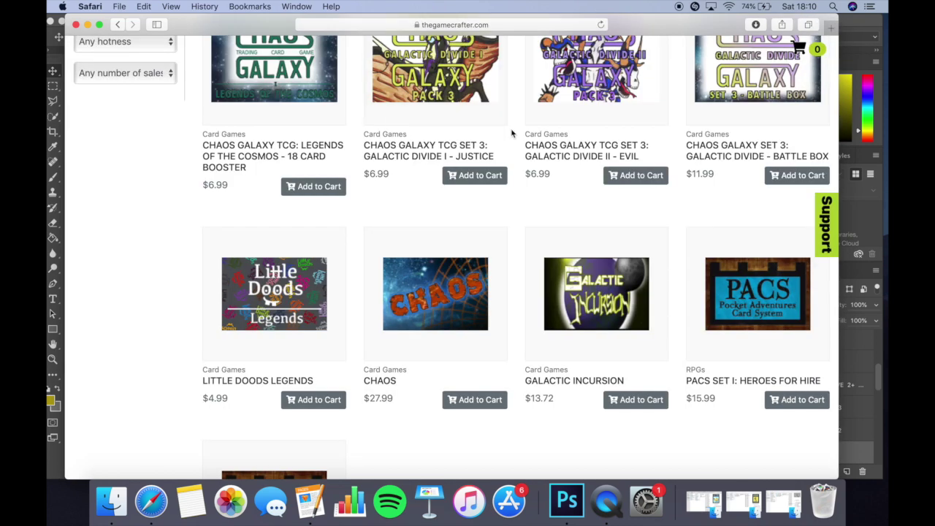